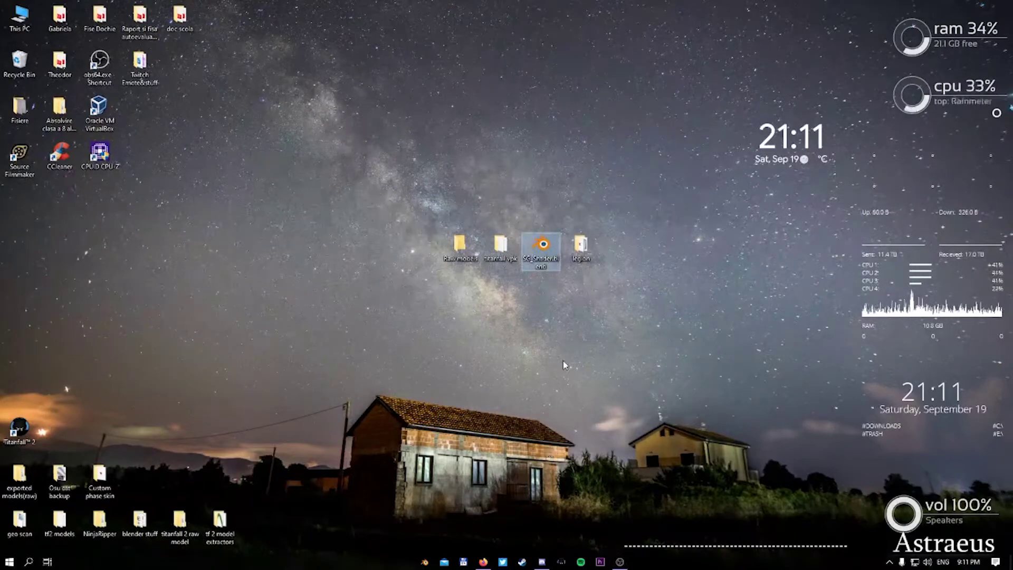
Check the desktop icons (SG_Shader.blend, titanfall vpk), then open the legion folder
{"action": "left_click", "coordinate": [563, 294]}
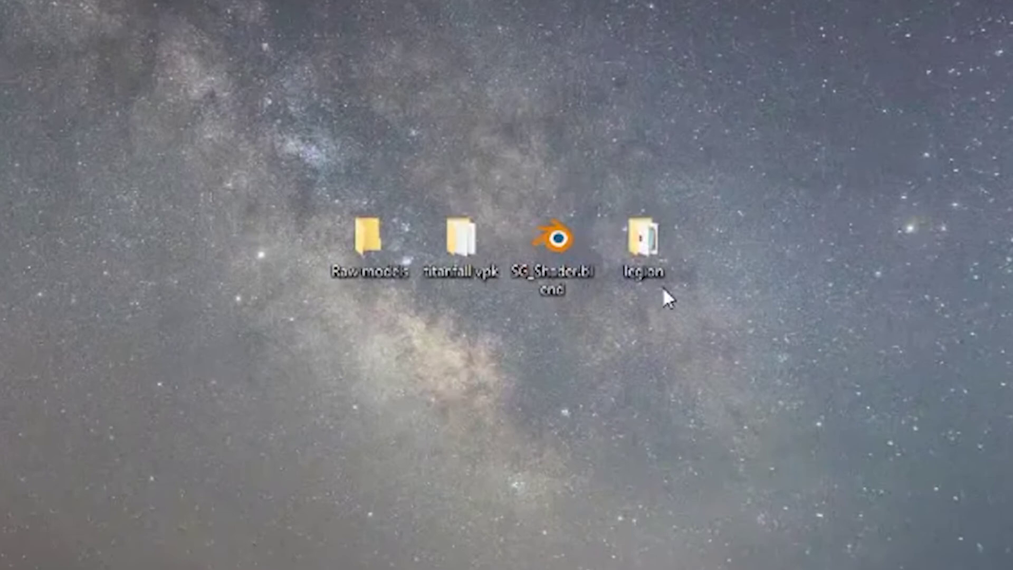
{"action": "left_click", "coordinate": [546, 291]}
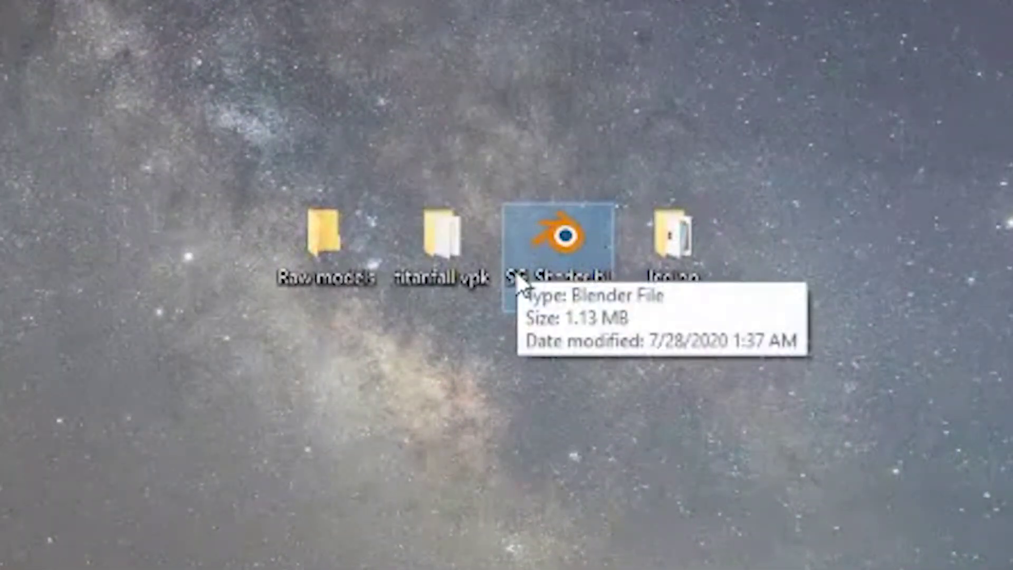
{"action": "left_click", "coordinate": [542, 359]}
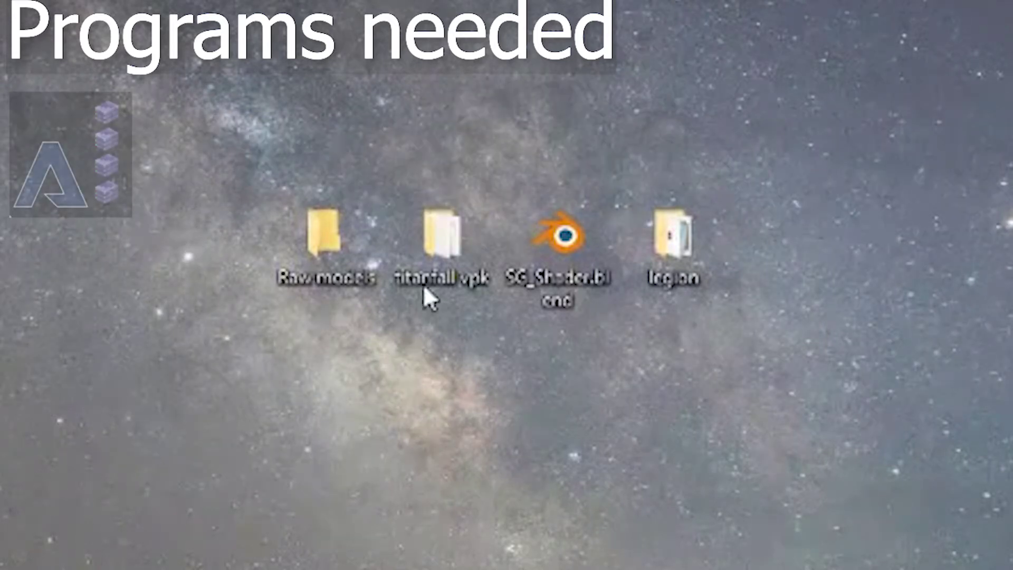
{"action": "left_click", "coordinate": [442, 290]}
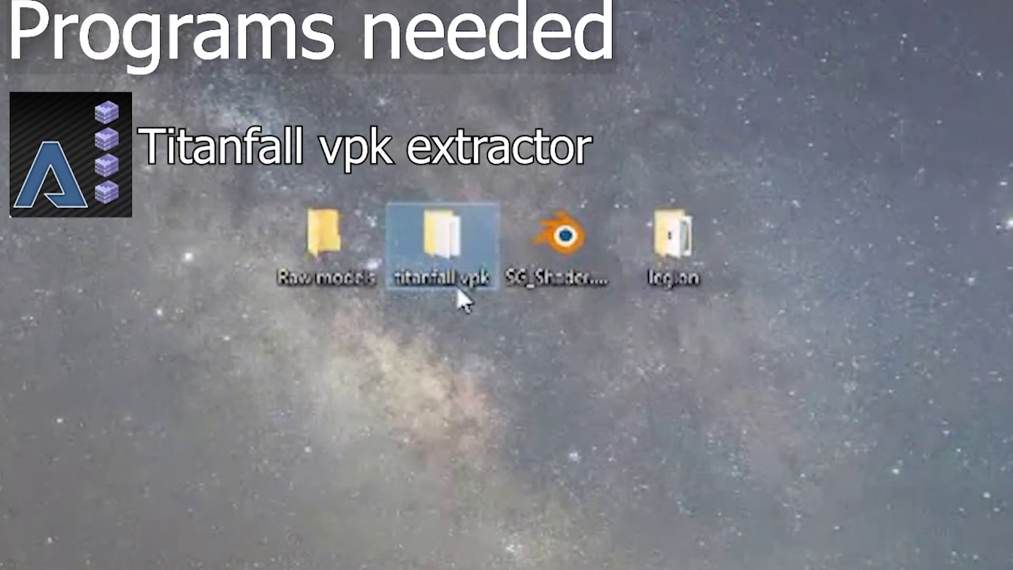
{"action": "double_click", "coordinate": [668, 276]}
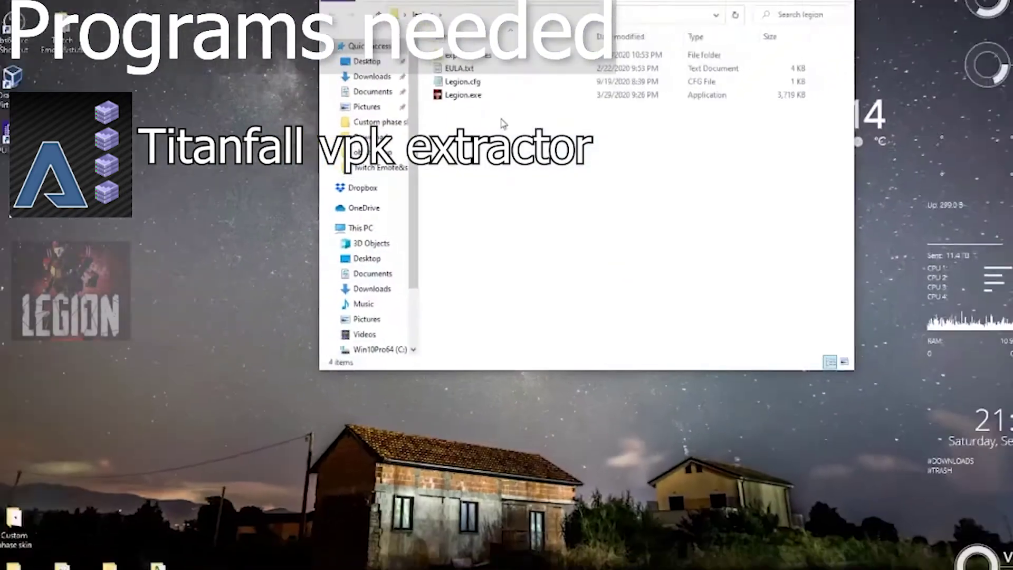
Start Legion.exe, minimise the legion folder, then close the empty Legion window
{"action": "double_click", "coordinate": [463, 95]}
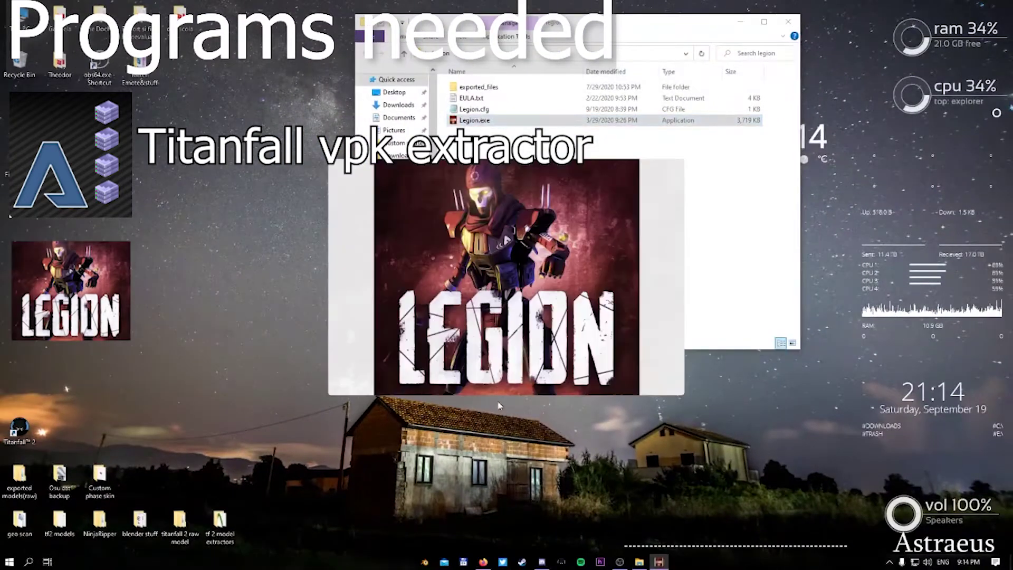
{"action": "left_click", "coordinate": [737, 22]}
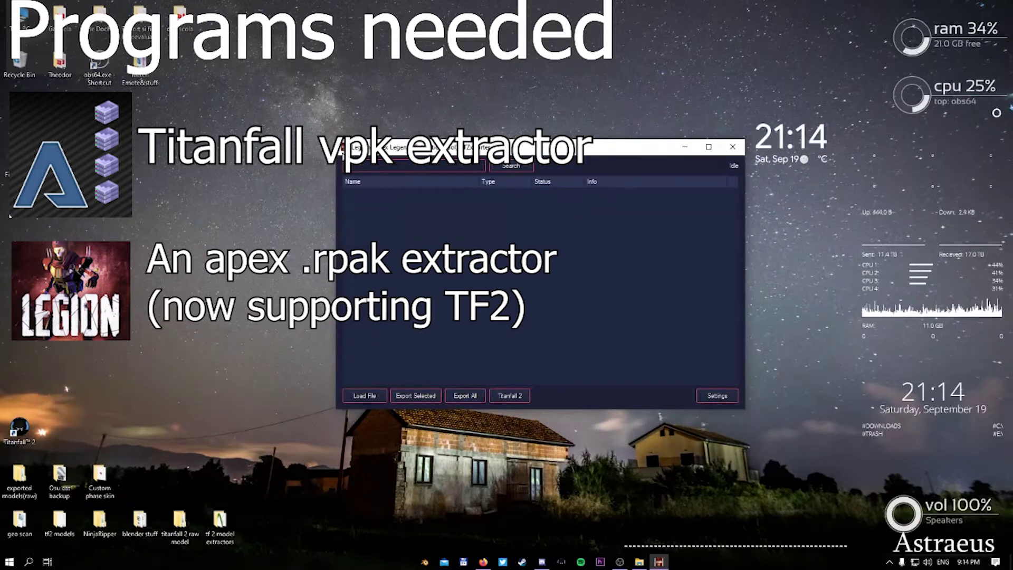
{"action": "left_click_drag", "start_coordinate": [340, 151], "coordinate": [333, 164]}
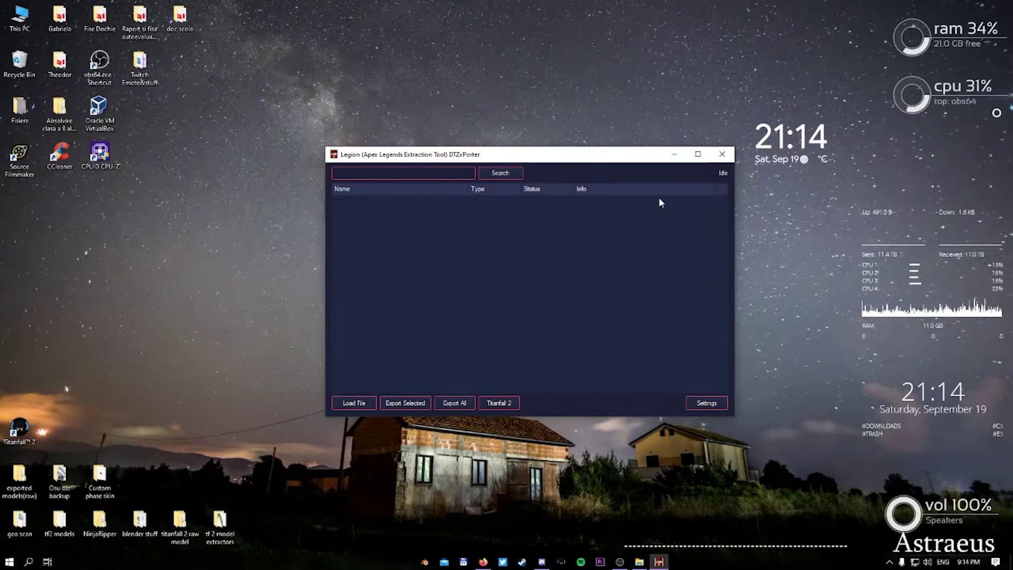
{"action": "left_click", "coordinate": [717, 158]}
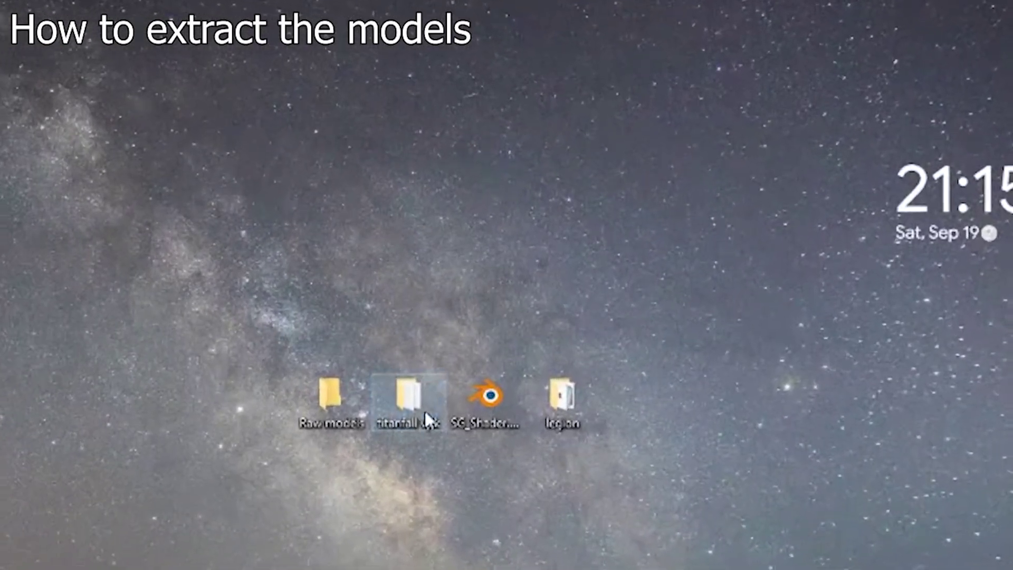
Launch TitanFall VPK Tool.exe from the titanfall vpk folder
{"action": "double_click", "coordinate": [472, 304]}
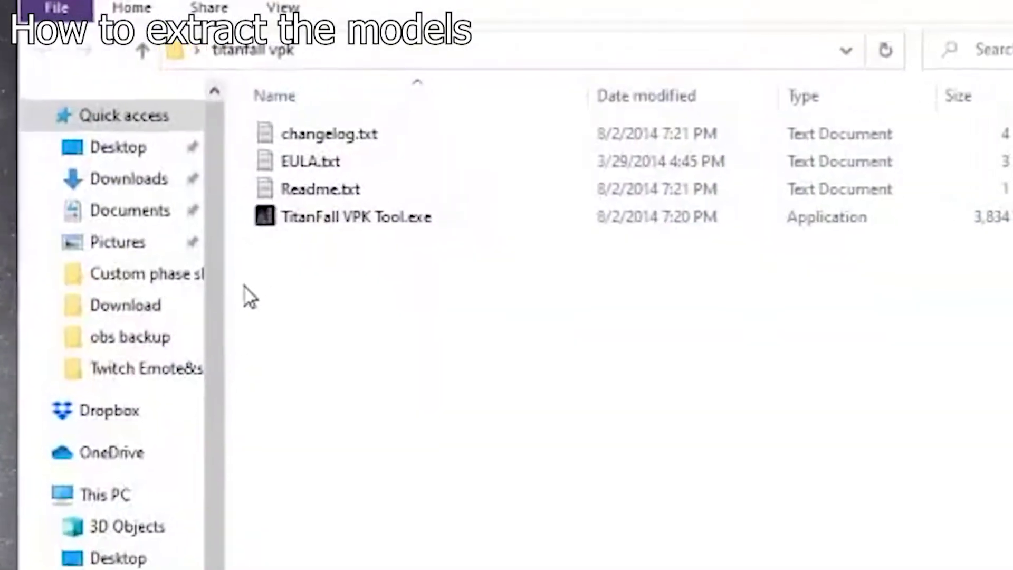
{"action": "double_click", "coordinate": [364, 217]}
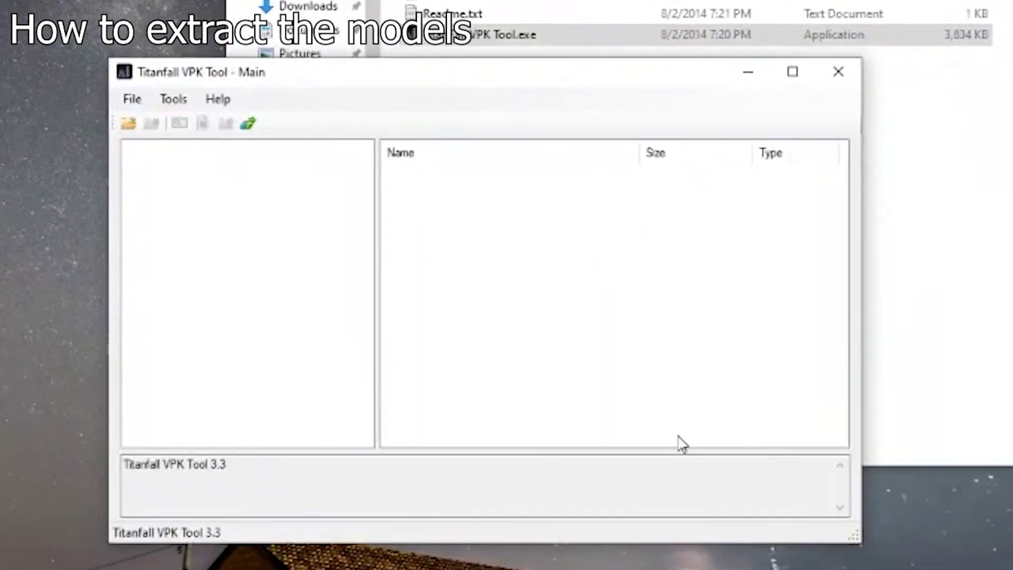
{"action": "left_click_drag", "start_coordinate": [488, 79], "coordinate": [556, 118]}
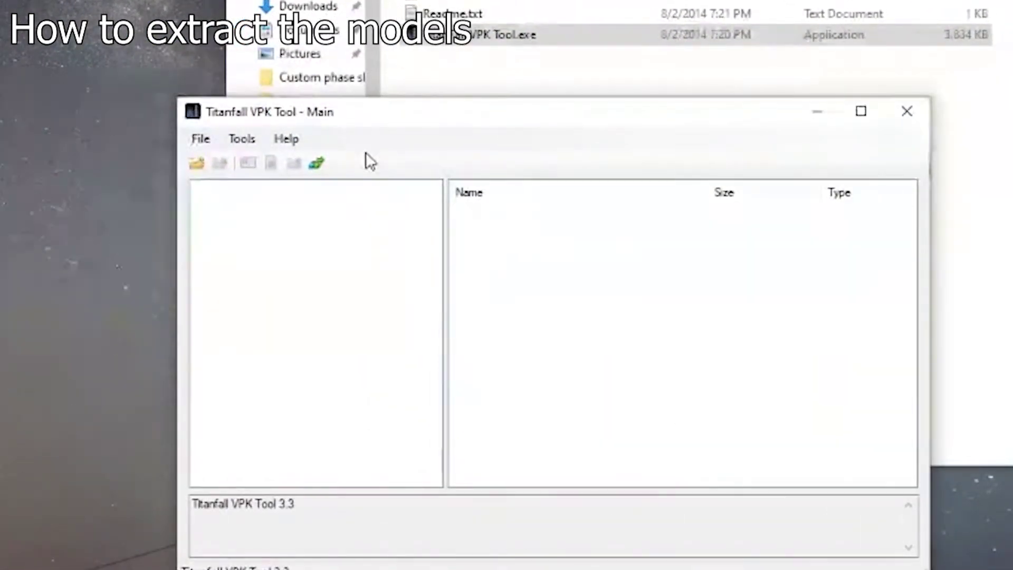
In the Open dialog, browse to F:\titanfall 2\Titanfall2\vpk
{"action": "left_click", "coordinate": [202, 166]}
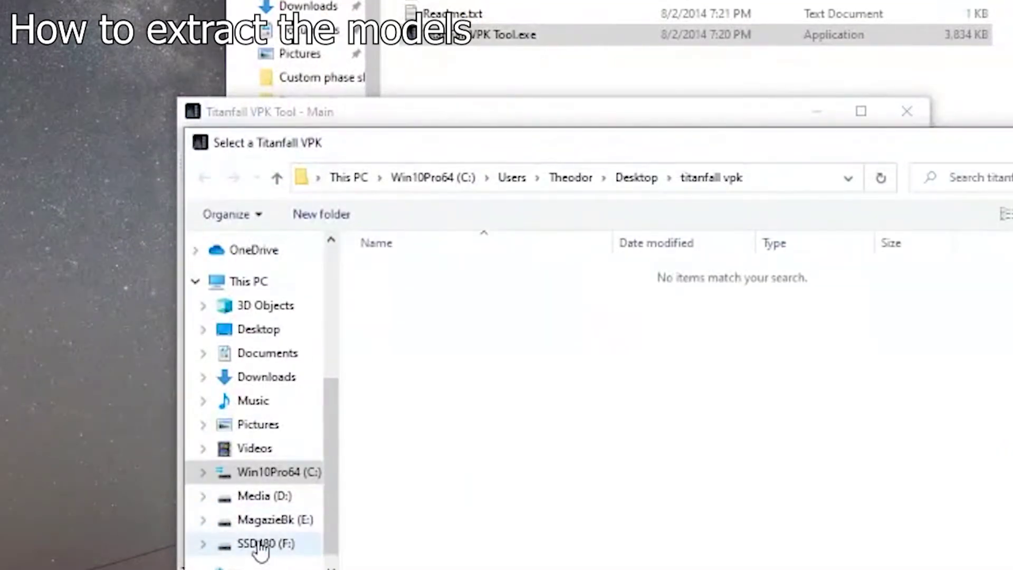
{"action": "left_click", "coordinate": [259, 546]}
{"action": "left_click", "coordinate": [411, 366]}
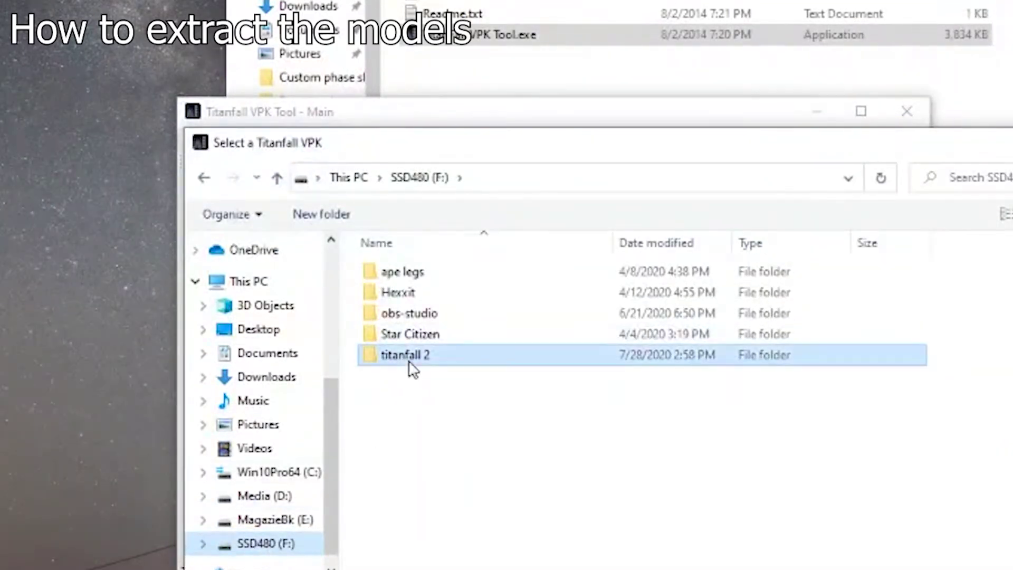
{"action": "double_click", "coordinate": [416, 358]}
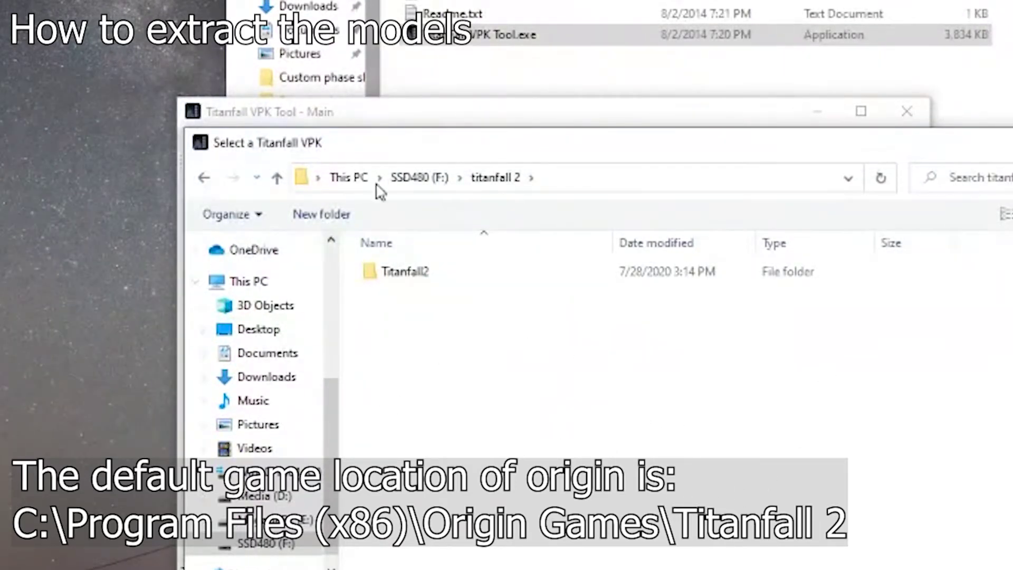
{"action": "double_click", "coordinate": [393, 275]}
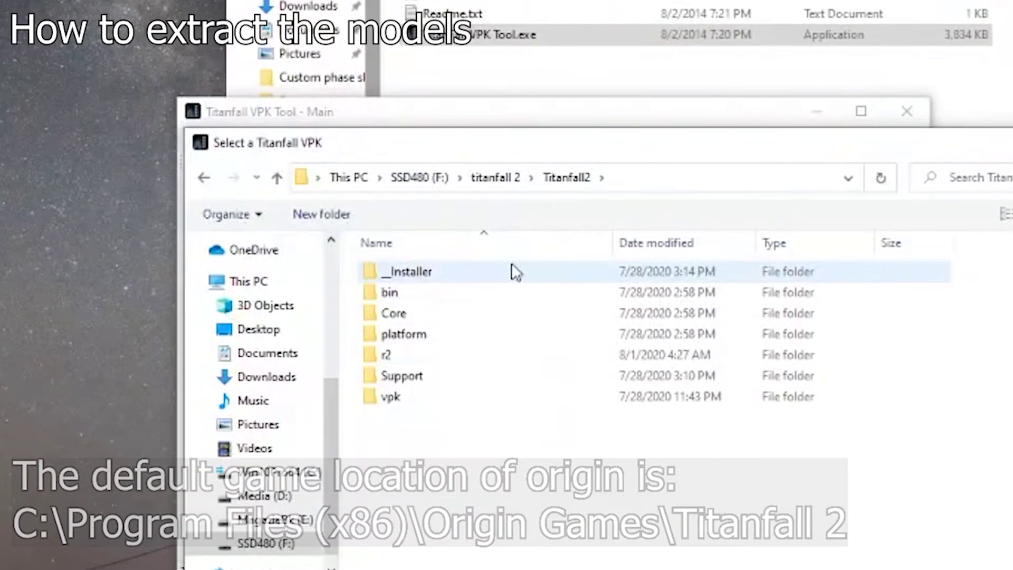
{"action": "double_click", "coordinate": [393, 397]}
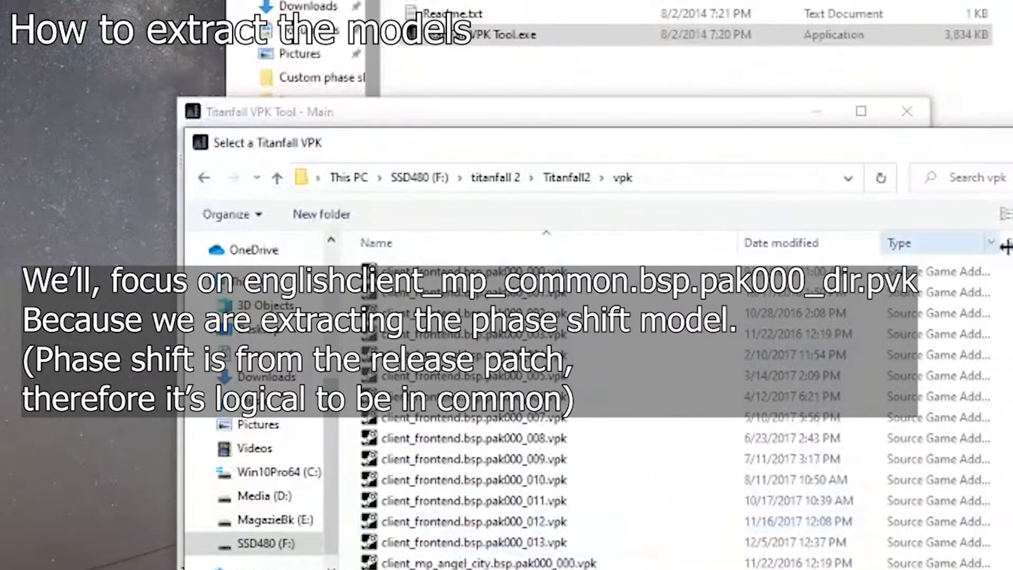
{"action": "left_click_drag", "start_coordinate": [892, 143], "coordinate": [685, 59]}
Pick englishclient_mp_common.bsp.pak000_dir.vpk from the vpk list and load it
{"action": "scroll", "coordinate": [315, 353], "scroll_direction": "down", "scroll_amount": 5}
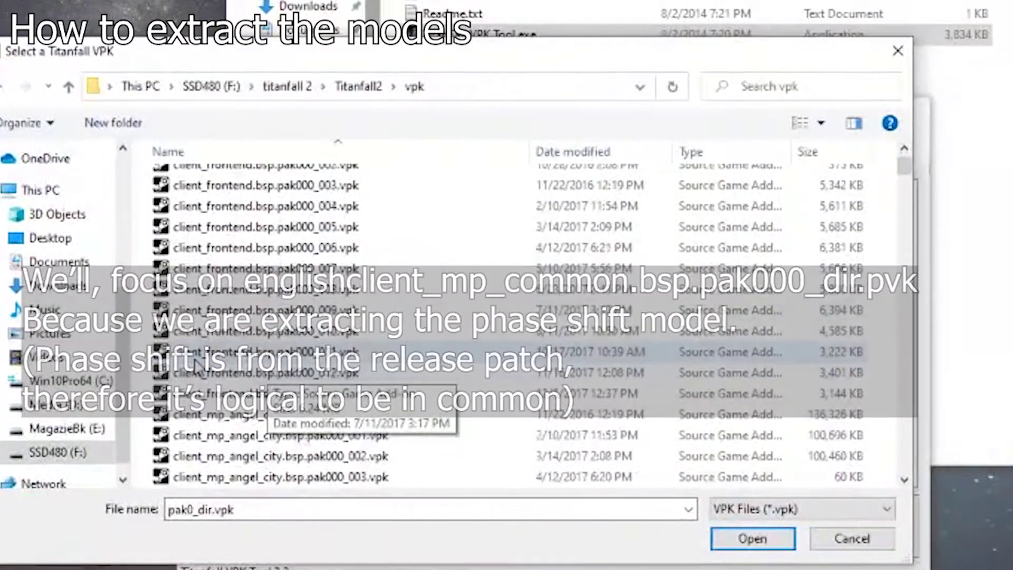
{"action": "scroll", "coordinate": [315, 353], "scroll_direction": "down", "scroll_amount": 9}
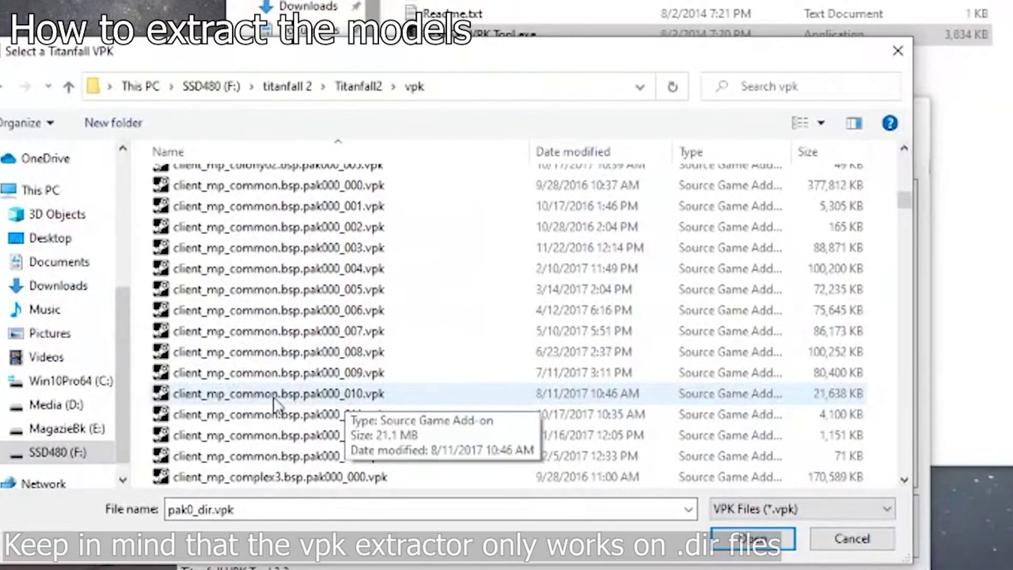
{"action": "scroll", "coordinate": [438, 448], "scroll_direction": "down", "scroll_amount": 6}
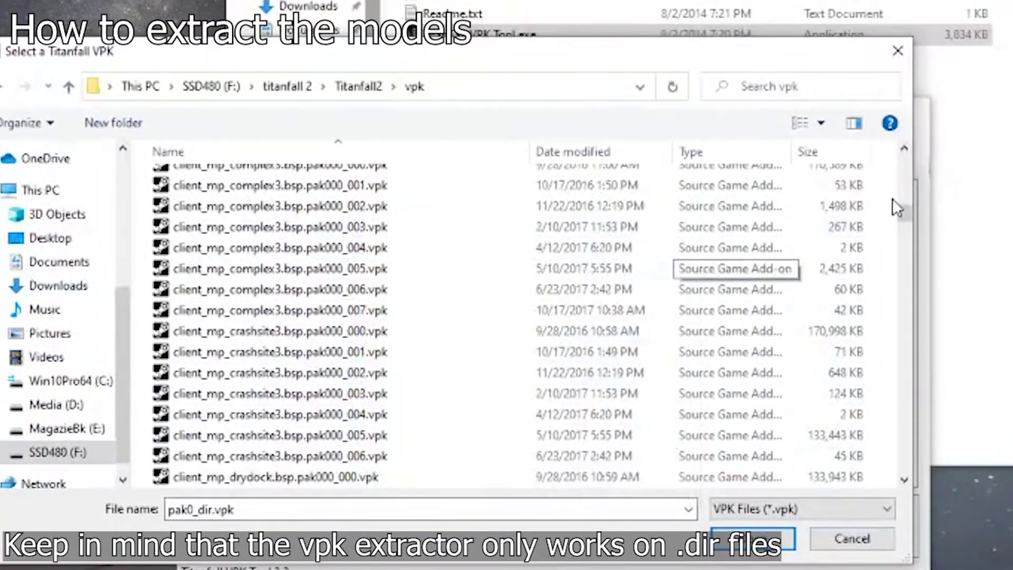
{"action": "left_click_drag", "start_coordinate": [900, 215], "coordinate": [854, 475]}
{"action": "scroll", "coordinate": [278, 467], "scroll_direction": "up", "scroll_amount": 7}
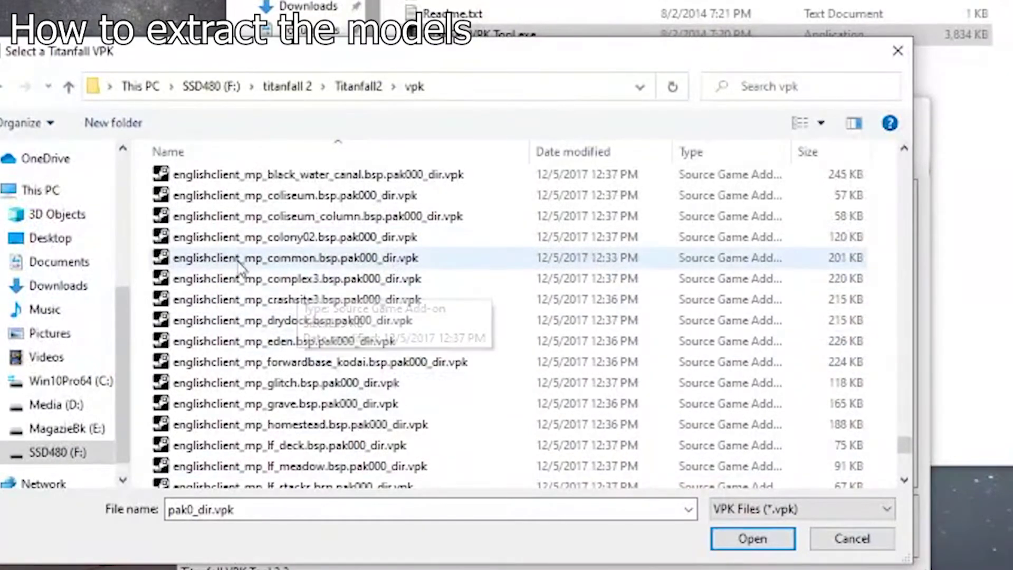
{"action": "left_click", "coordinate": [242, 257]}
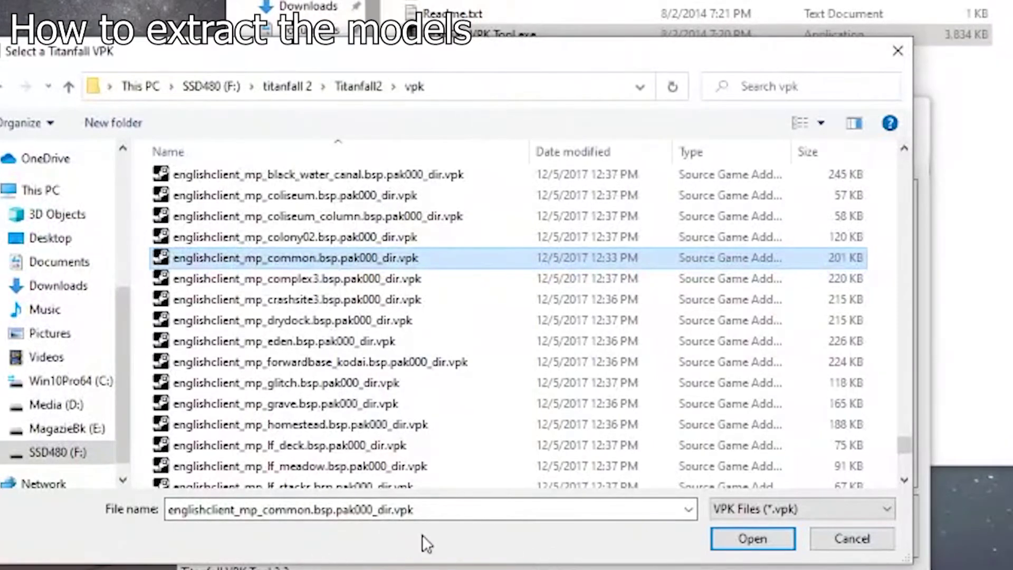
{"action": "double_click", "coordinate": [391, 510]}
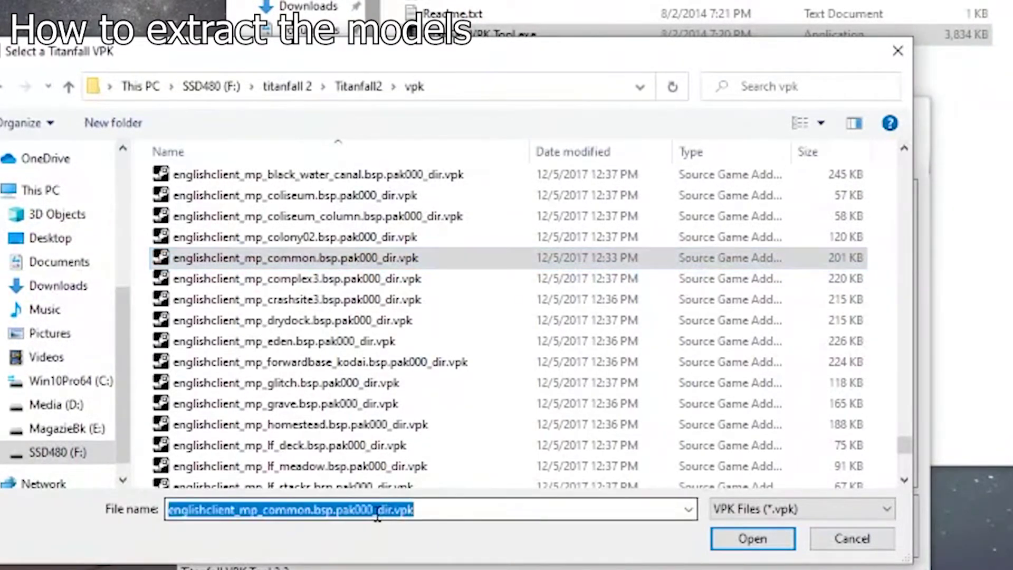
{"action": "left_click", "coordinate": [377, 515]}
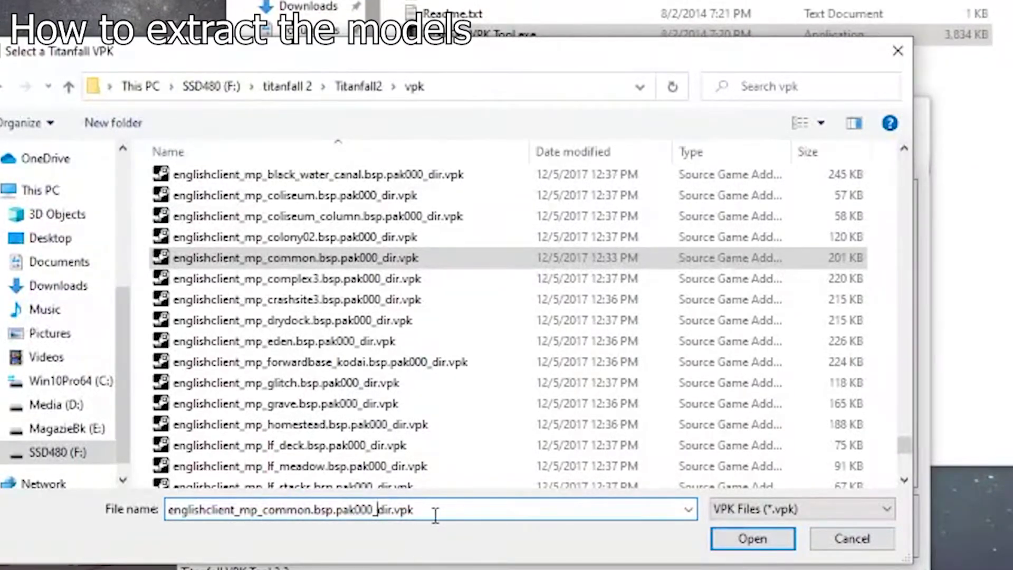
{"action": "left_click", "coordinate": [745, 540]}
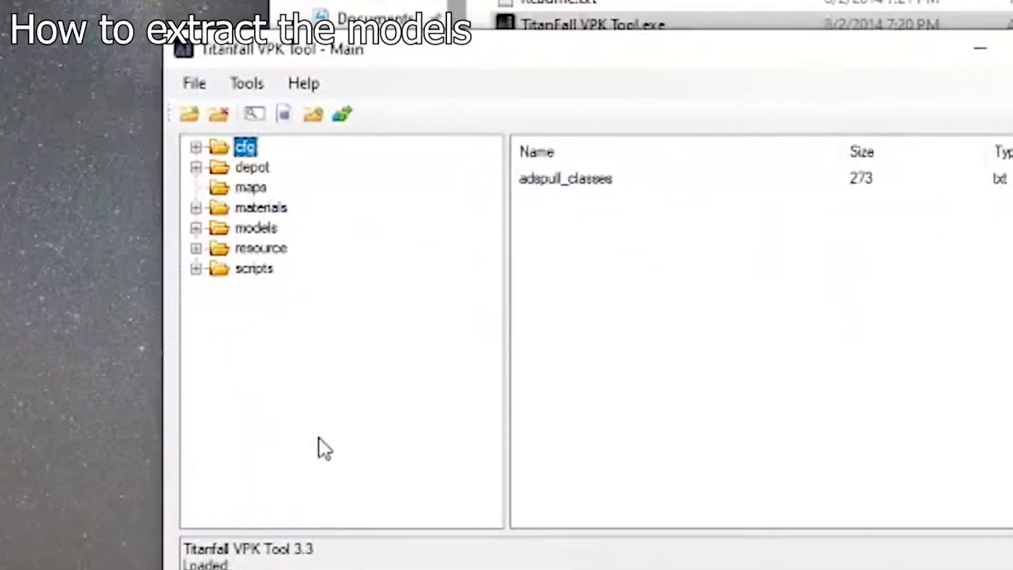
Expand the models folder and scroll through its subfolders down to humans
{"action": "left_click", "coordinate": [200, 233]}
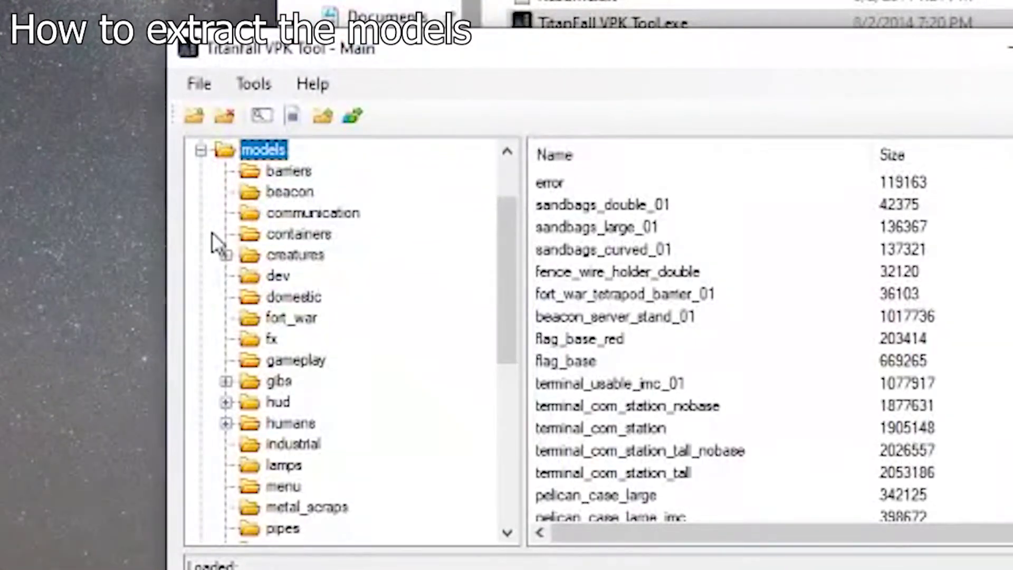
{"action": "scroll", "coordinate": [208, 236], "scroll_direction": "up", "scroll_amount": 2}
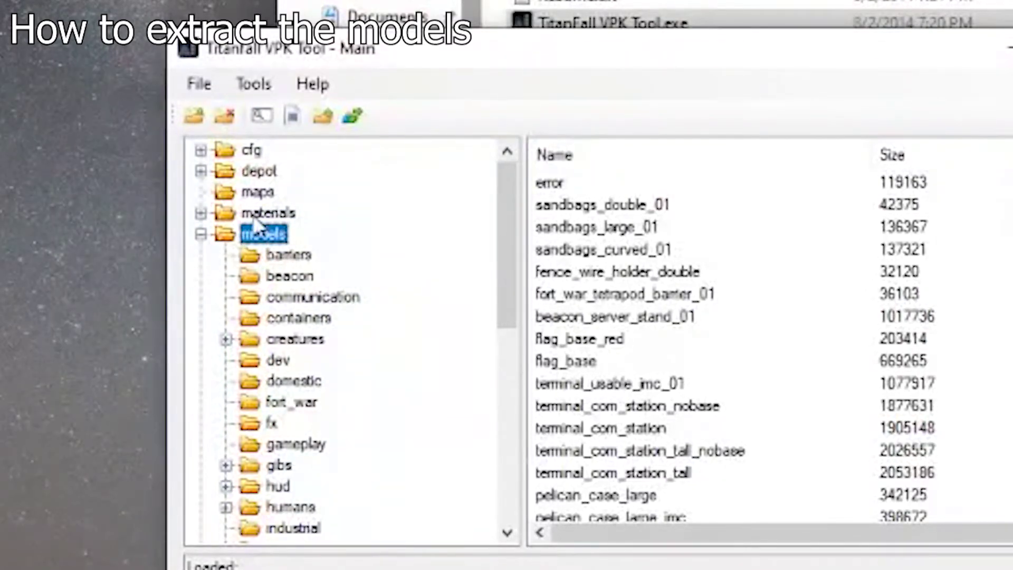
{"action": "left_click_drag", "start_coordinate": [662, 61], "coordinate": [478, 69]}
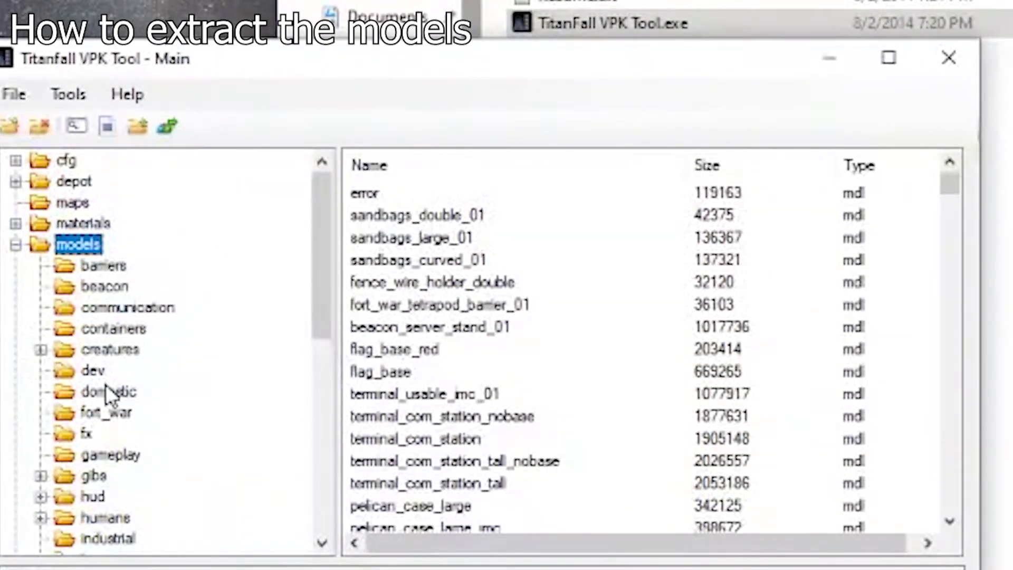
{"action": "scroll", "coordinate": [119, 268], "scroll_direction": "down", "scroll_amount": 2}
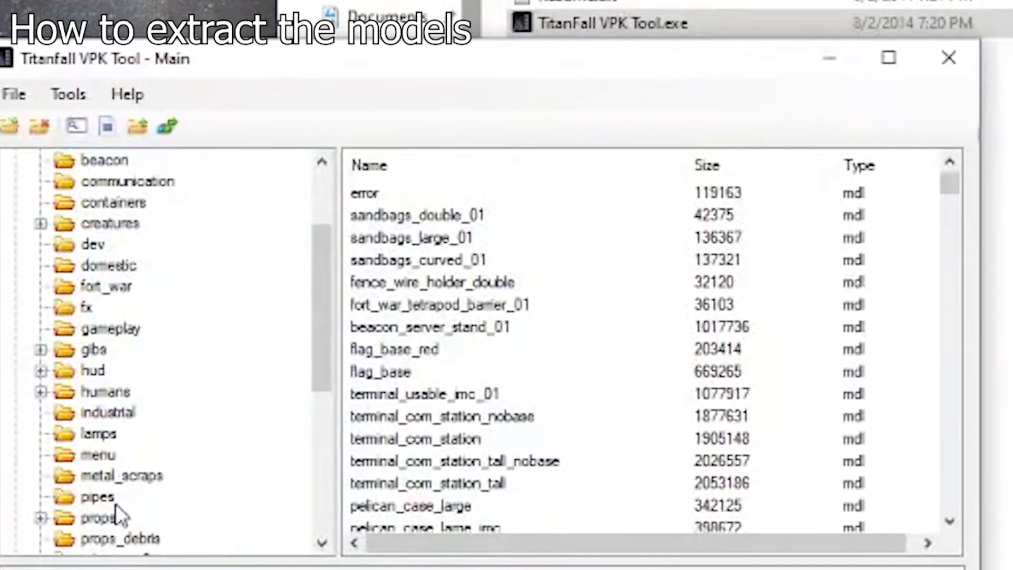
{"action": "scroll", "coordinate": [116, 507], "scroll_direction": "down", "scroll_amount": 5}
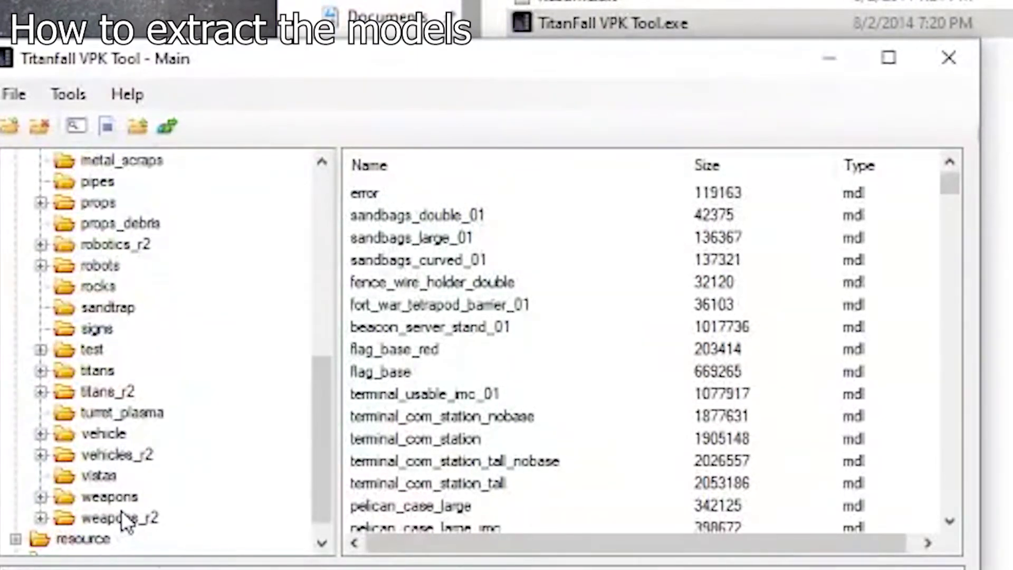
{"action": "scroll", "coordinate": [169, 414], "scroll_direction": "up", "scroll_amount": 2}
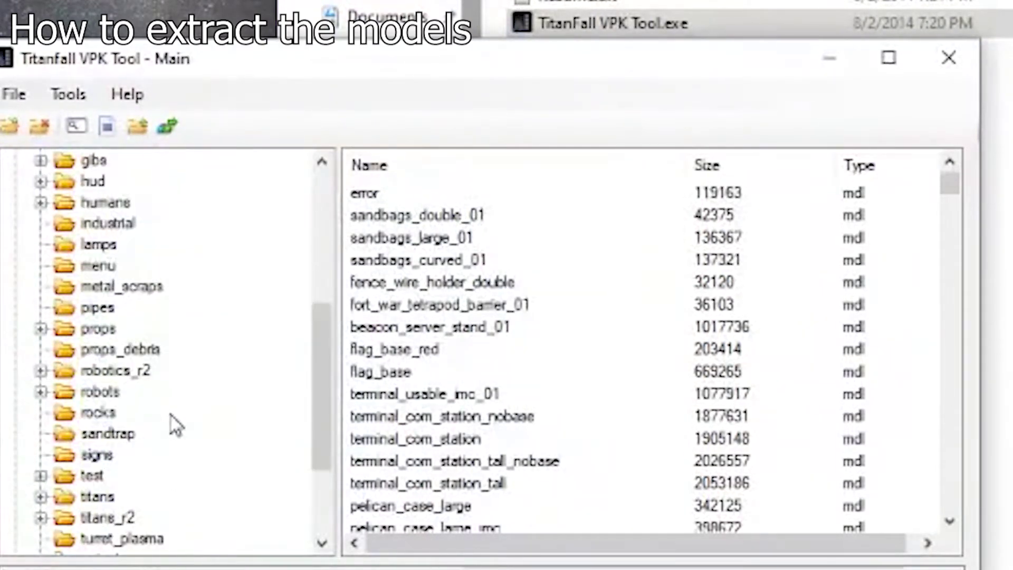
{"action": "scroll", "coordinate": [176, 422], "scroll_direction": "up", "scroll_amount": 1}
Open humans > pilots and inspect pilot_medium_geist_f, pilot_medium_reaper_f and pilot_heavy_roog_m entries
{"action": "left_click", "coordinate": [40, 265]}
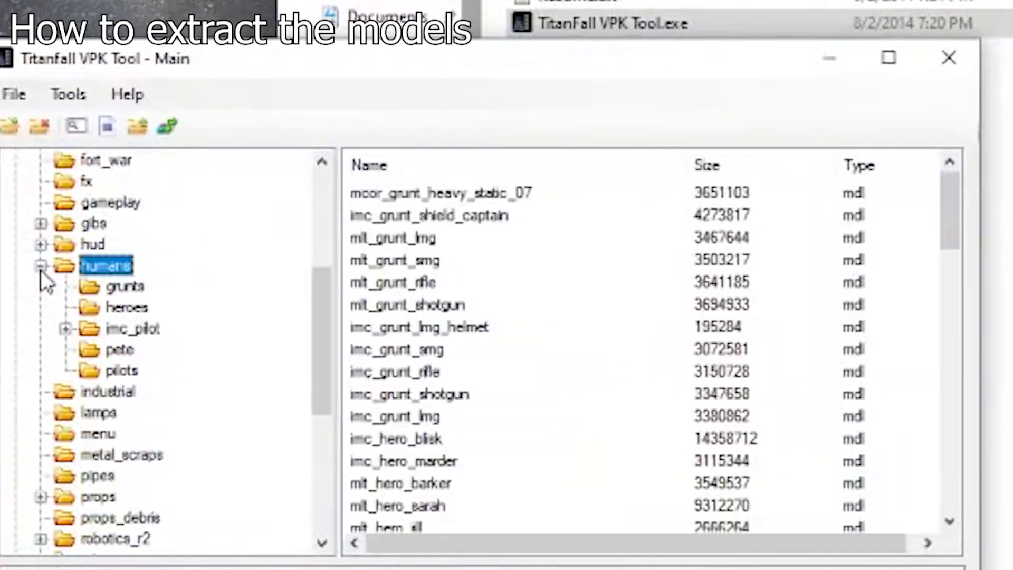
{"action": "left_click", "coordinate": [105, 369]}
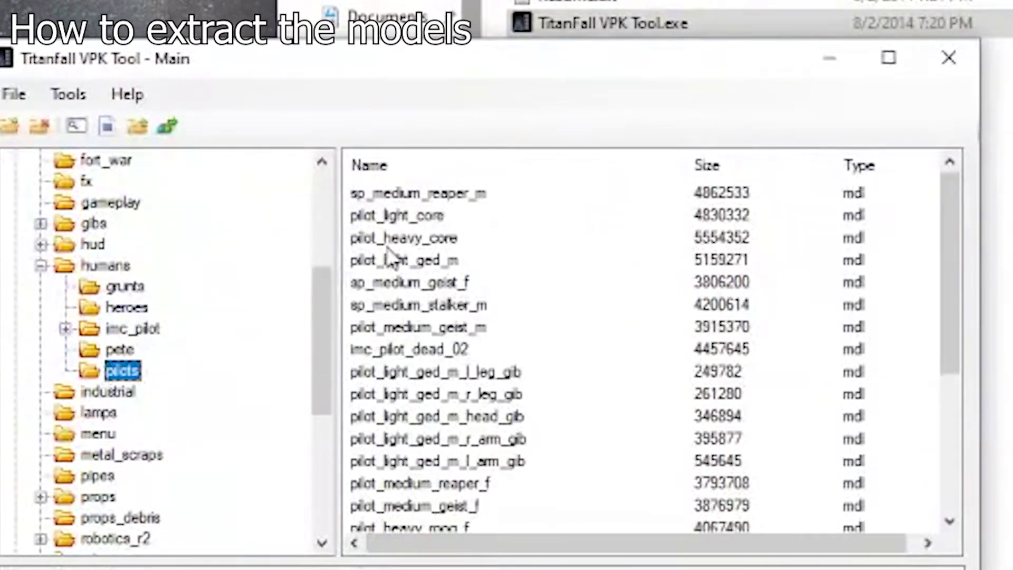
{"action": "scroll", "coordinate": [391, 258], "scroll_direction": "down", "scroll_amount": 1}
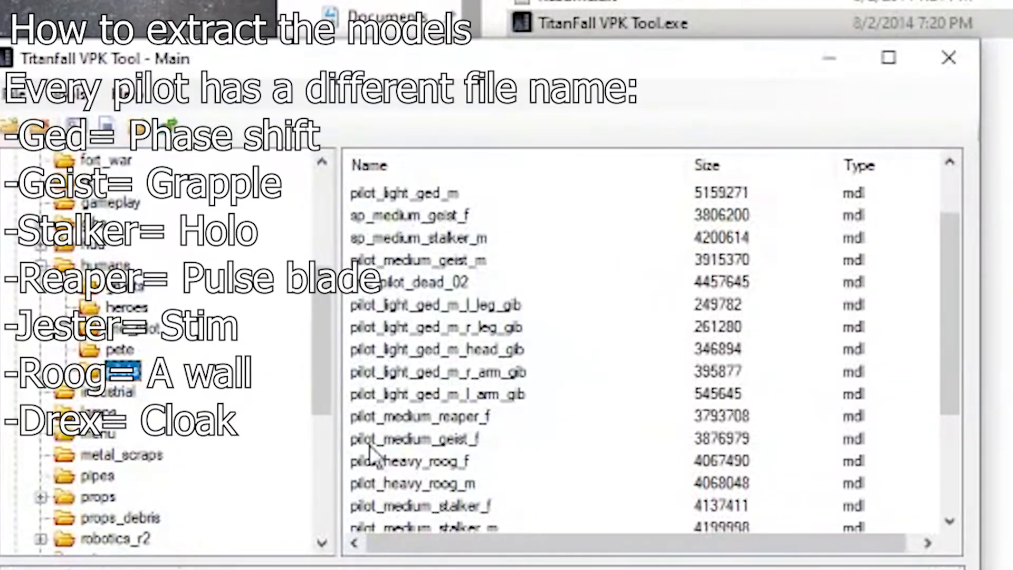
{"action": "double_click", "coordinate": [417, 444]}
{"action": "left_click", "coordinate": [916, 452]}
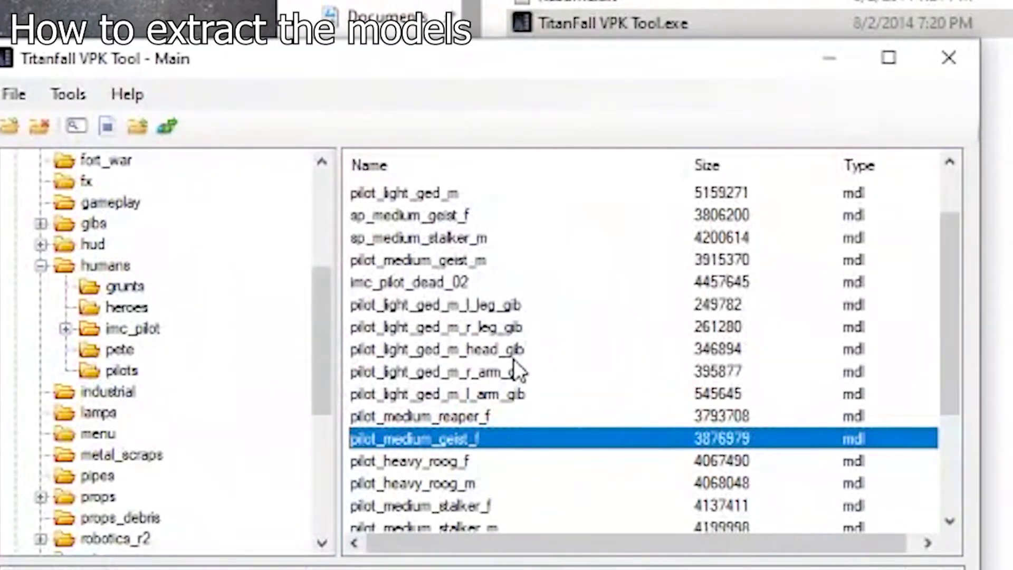
{"action": "double_click", "coordinate": [491, 418]}
{"action": "left_click", "coordinate": [908, 447]}
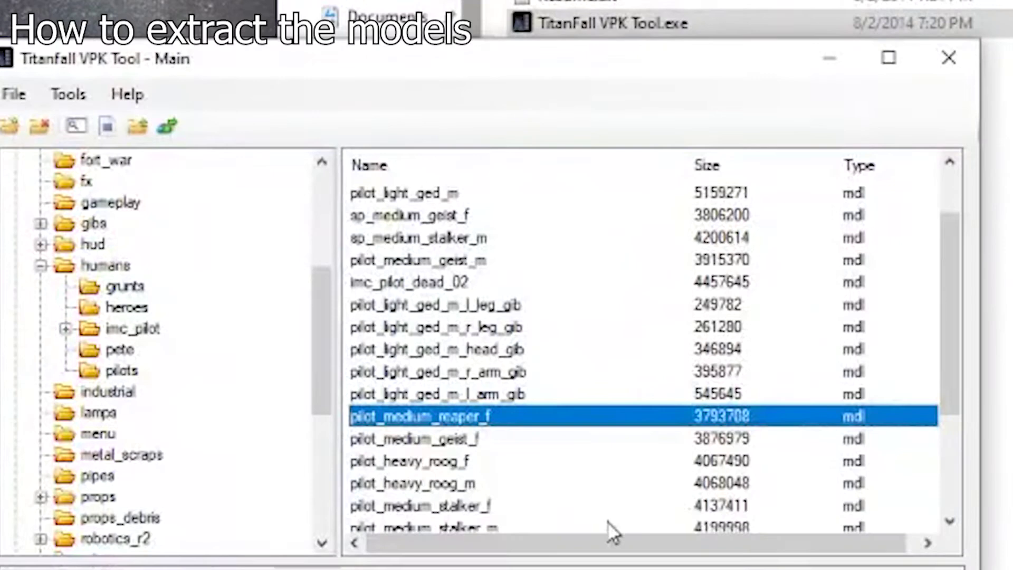
{"action": "double_click", "coordinate": [472, 483]}
{"action": "left_click", "coordinate": [916, 455]}
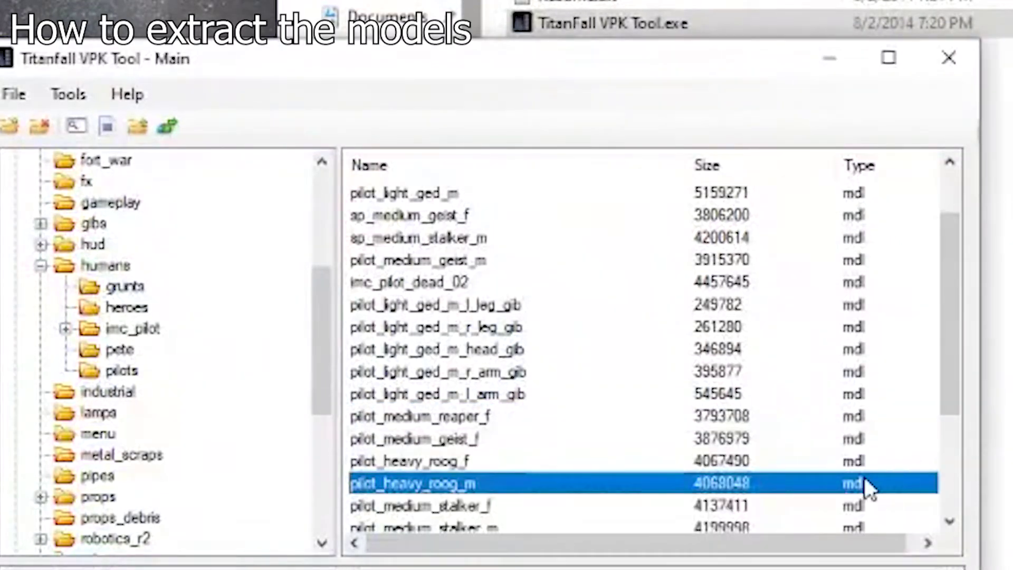
Locate the Phase Shift models and open the entry information for pilot_light_ged_m
{"action": "scroll", "coordinate": [719, 447], "scroll_direction": "down", "scroll_amount": 3}
{"action": "left_click", "coordinate": [433, 440]}
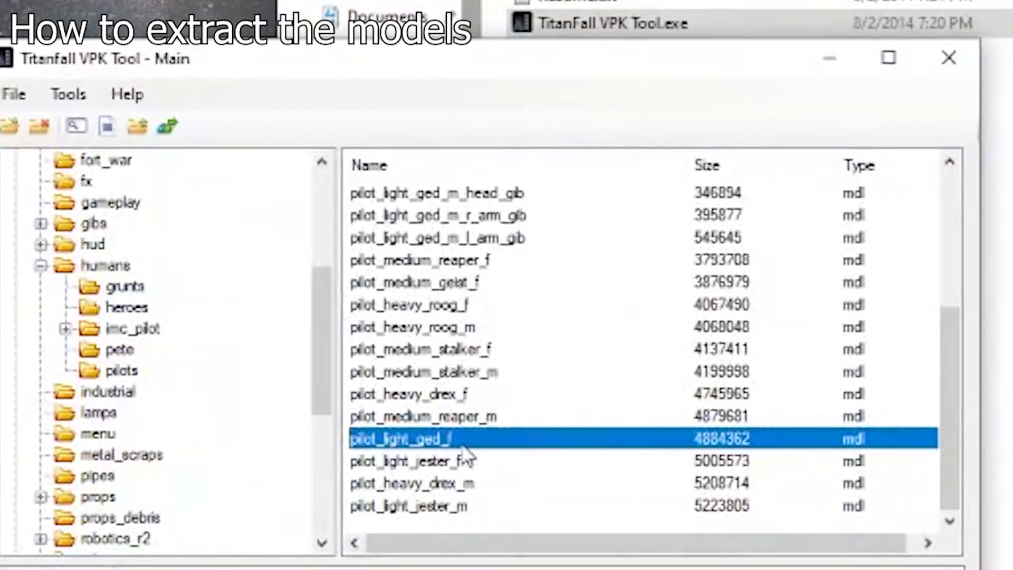
{"action": "scroll", "coordinate": [438, 464], "scroll_direction": "up", "scroll_amount": 3}
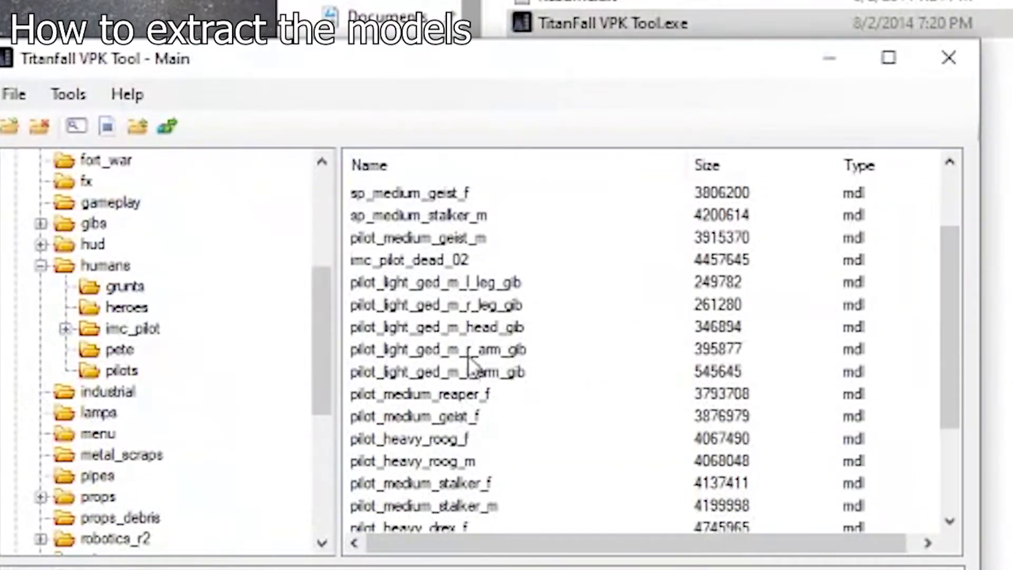
{"action": "scroll", "coordinate": [459, 362], "scroll_direction": "up", "scroll_amount": 1}
{"action": "scroll", "coordinate": [437, 346], "scroll_direction": "up", "scroll_amount": 1}
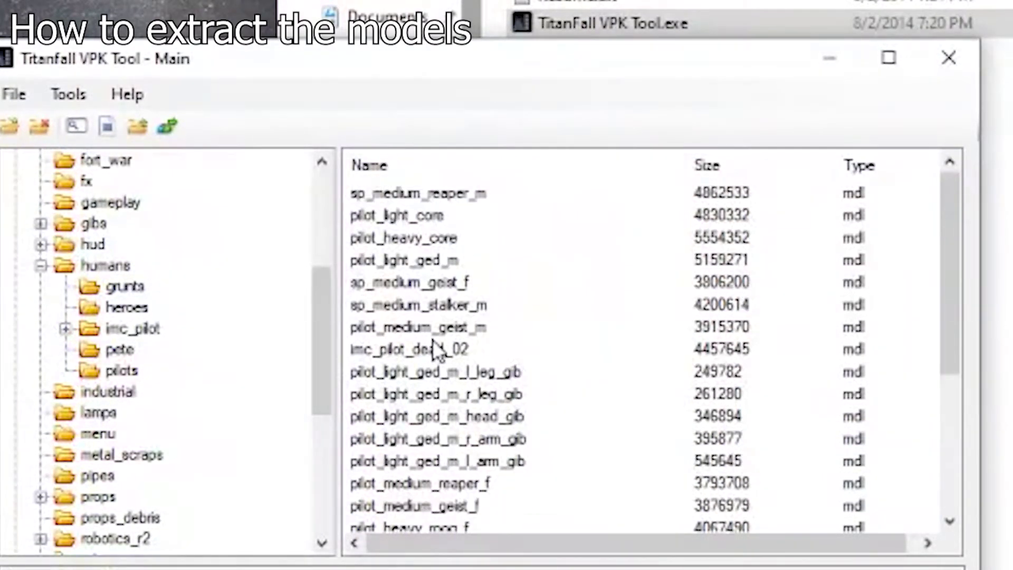
{"action": "double_click", "coordinate": [360, 264]}
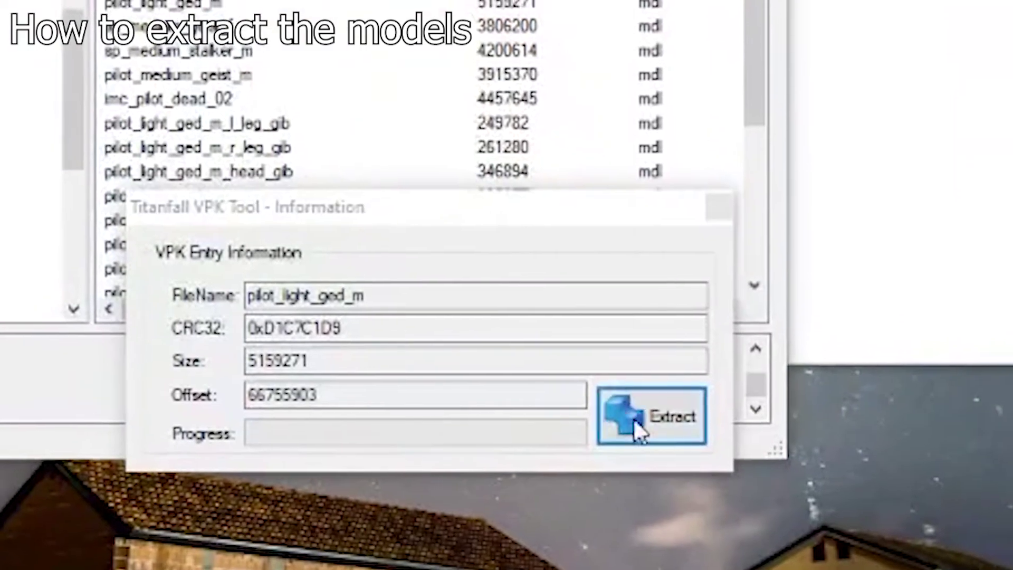
Start extracting pilot_light_ged_m and expand Desktop in Browse For Folder
{"action": "left_click", "coordinate": [662, 449]}
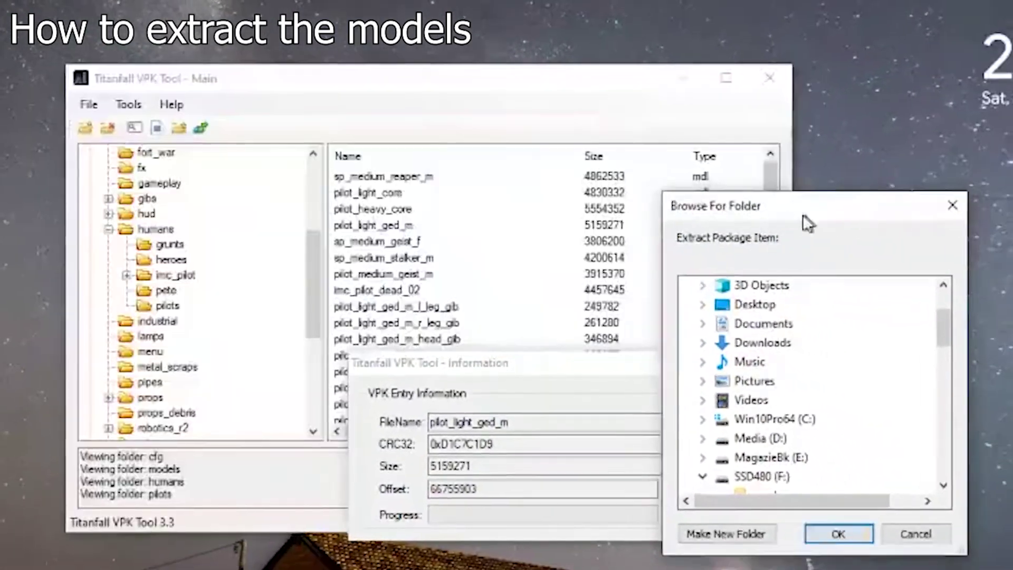
{"action": "left_click_drag", "start_coordinate": [803, 211], "coordinate": [504, 204]}
{"action": "scroll", "coordinate": [506, 357], "scroll_direction": "down", "scroll_amount": 2}
{"action": "scroll", "coordinate": [468, 351], "scroll_direction": "up", "scroll_amount": 2}
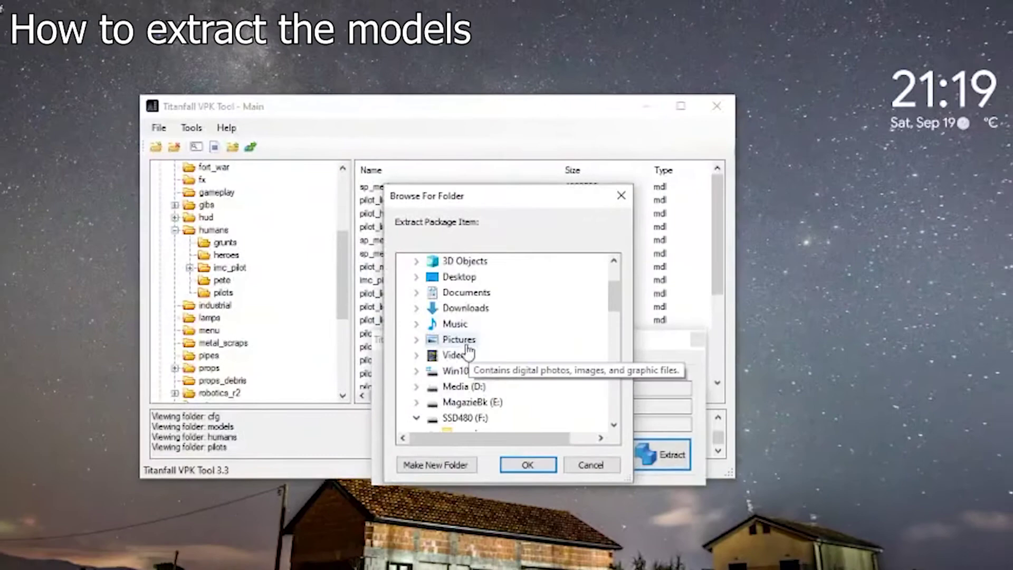
{"action": "double_click", "coordinate": [459, 277]}
{"action": "scroll", "coordinate": [494, 340], "scroll_direction": "down", "scroll_amount": 3}
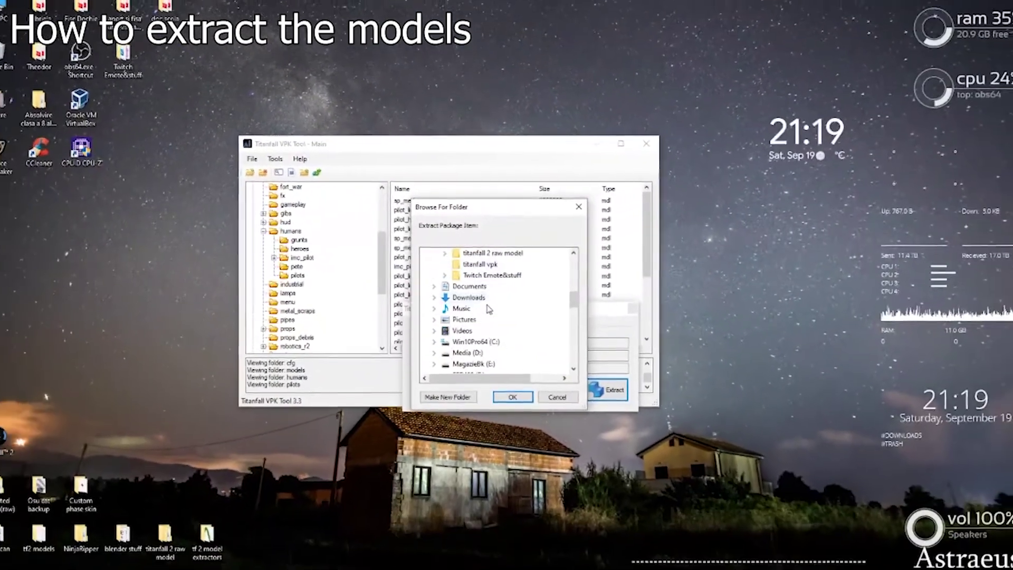
{"action": "scroll", "coordinate": [491, 314], "scroll_direction": "up", "scroll_amount": 2}
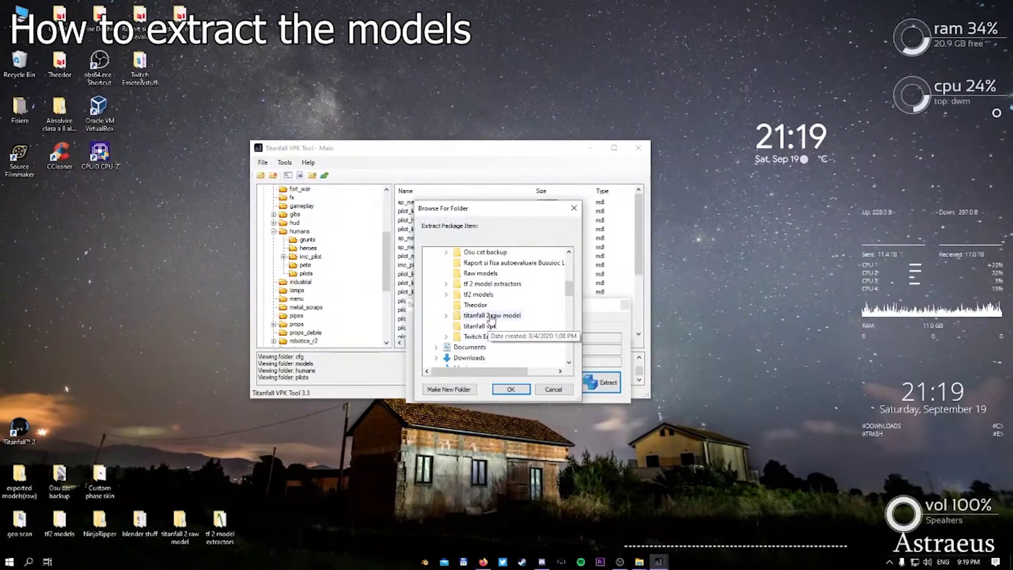
{"action": "scroll", "coordinate": [488, 317], "scroll_direction": "up", "scroll_amount": 2}
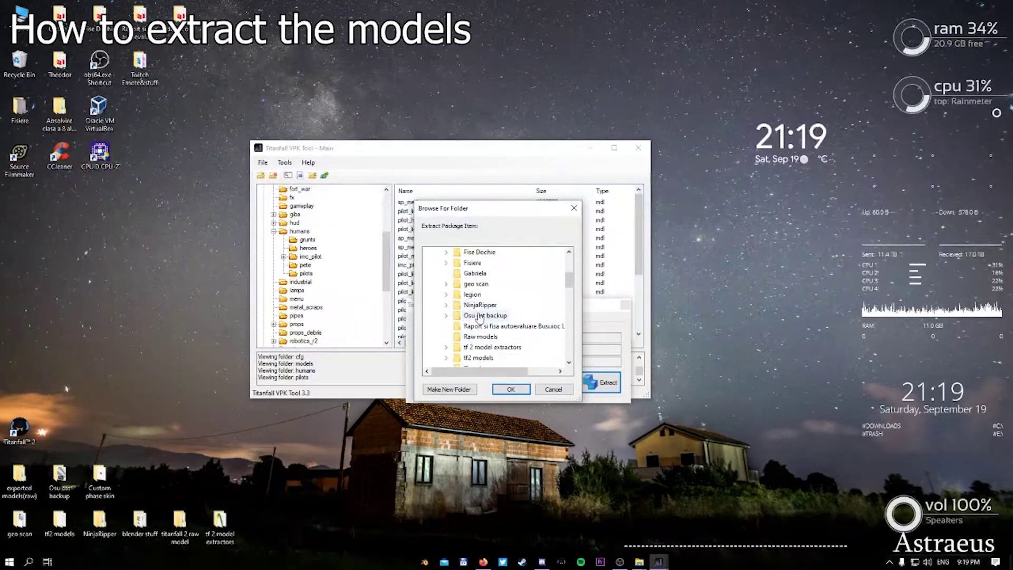
{"action": "scroll", "coordinate": [481, 319], "scroll_direction": "down", "scroll_amount": 2}
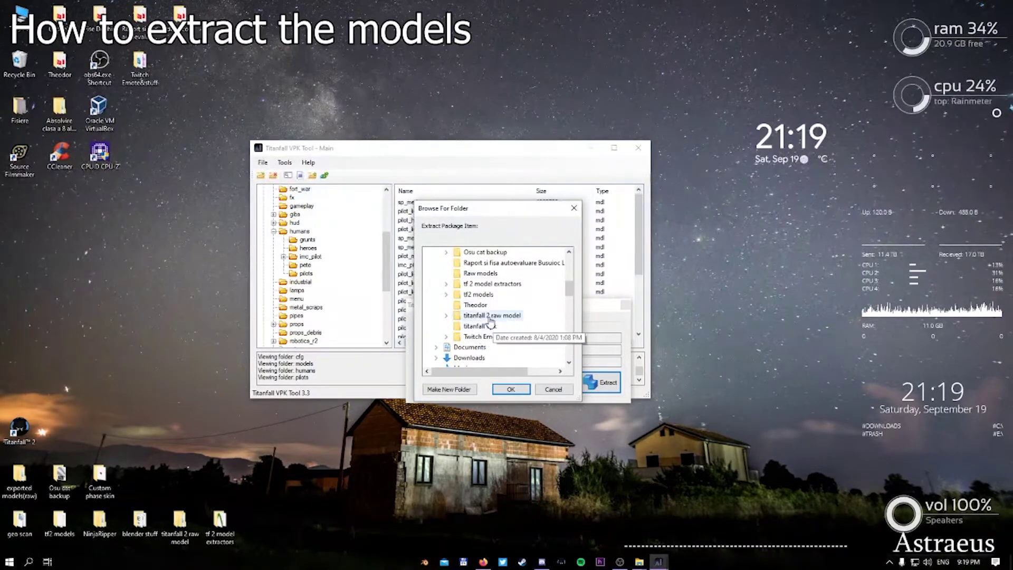
Choose the desktop Raw models folder as destination and finish the extraction
{"action": "double_click", "coordinate": [490, 316]}
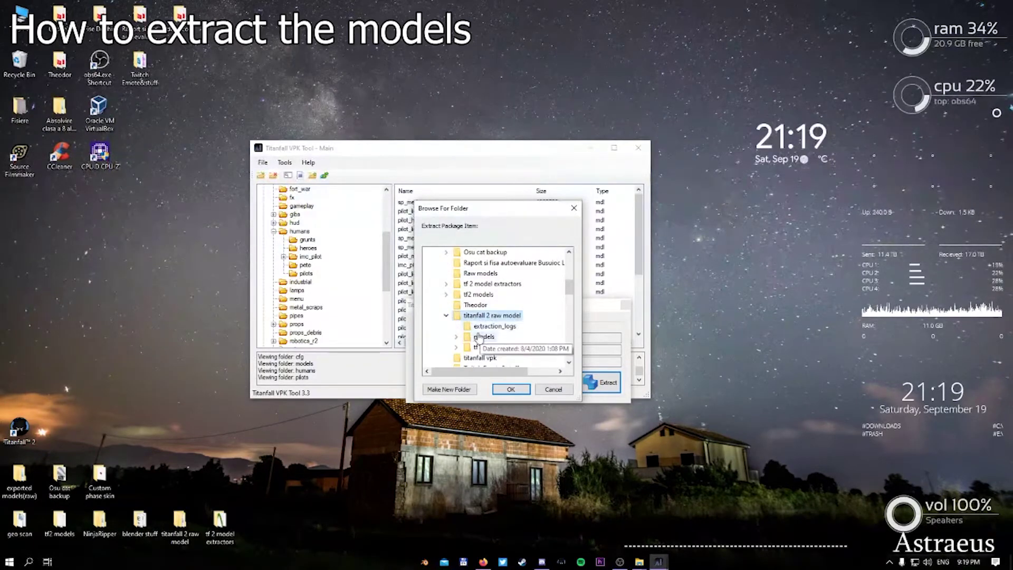
{"action": "left_click", "coordinate": [480, 273]}
{"action": "left_click", "coordinate": [510, 389]}
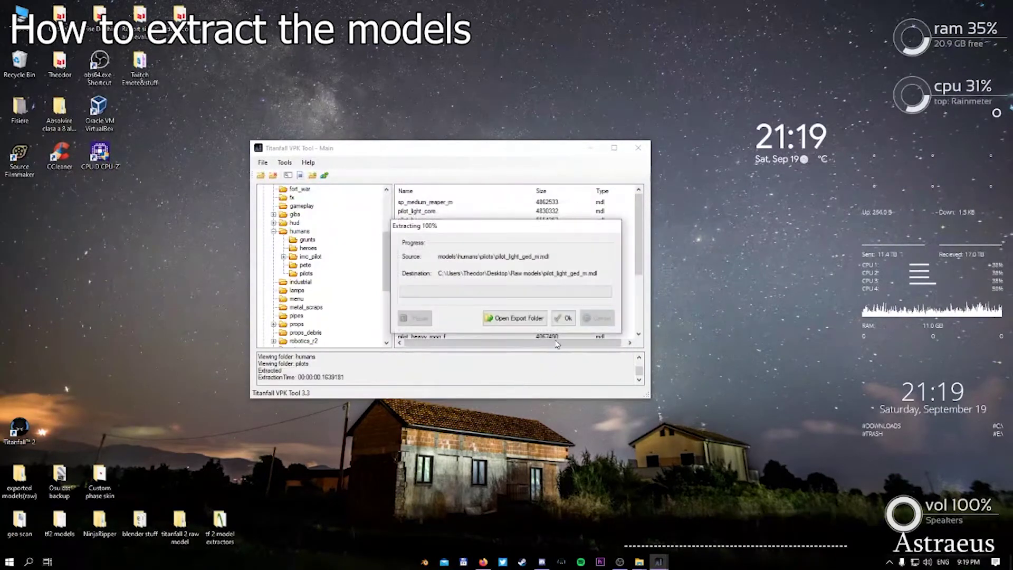
{"action": "left_click", "coordinate": [564, 318]}
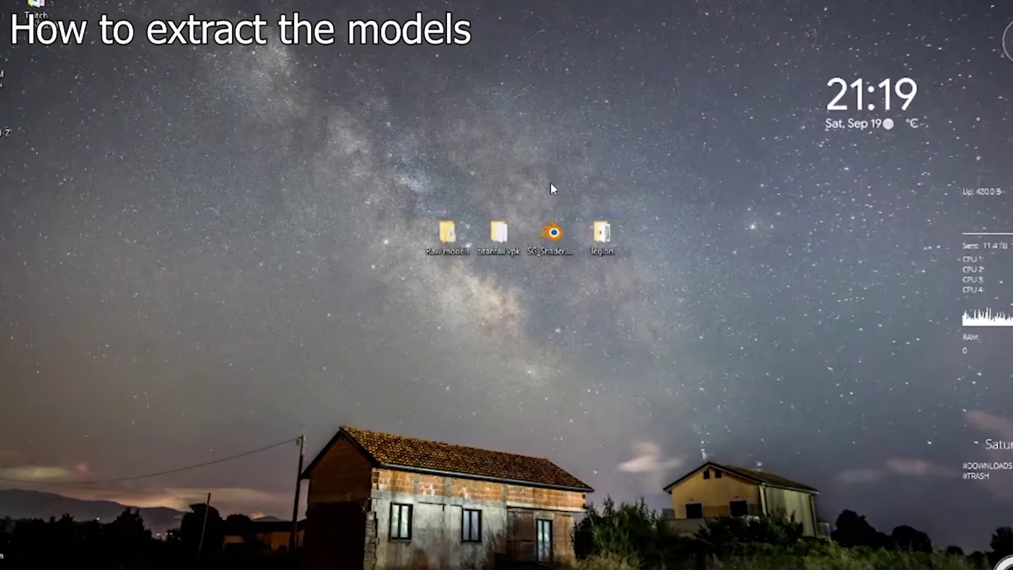
Navigate to Raw models\models\humans\pilots and select pilot_light_ged_m.mdl
{"action": "double_click", "coordinate": [447, 234]}
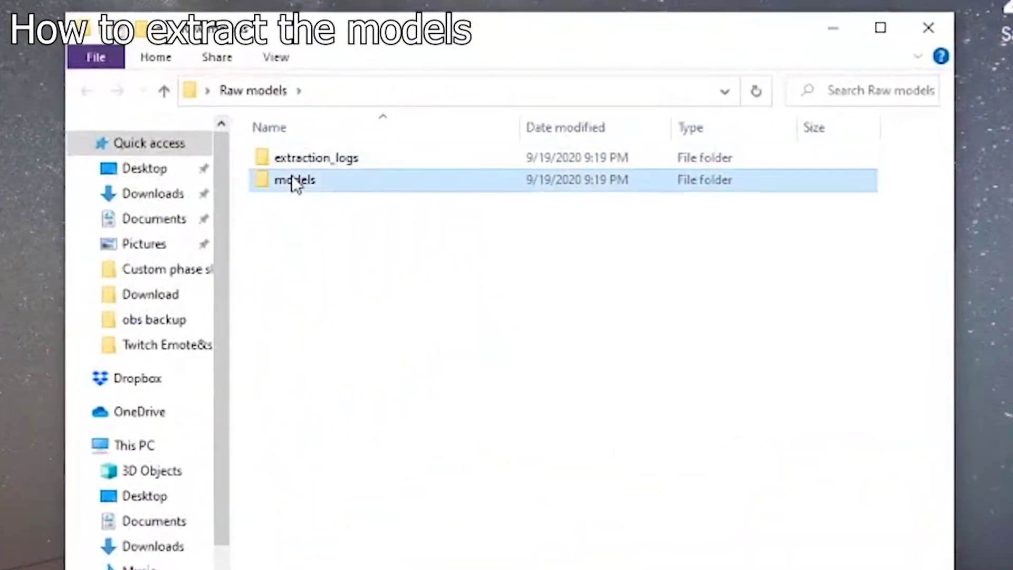
{"action": "double_click", "coordinate": [294, 181]}
{"action": "left_click", "coordinate": [332, 158]}
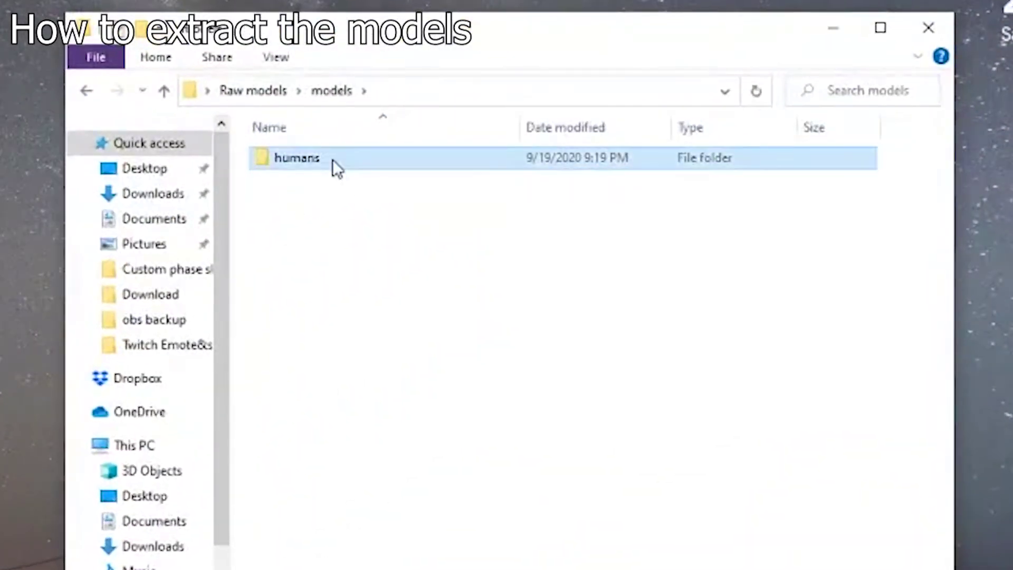
{"action": "double_click", "coordinate": [314, 163]}
{"action": "double_click", "coordinate": [313, 163]}
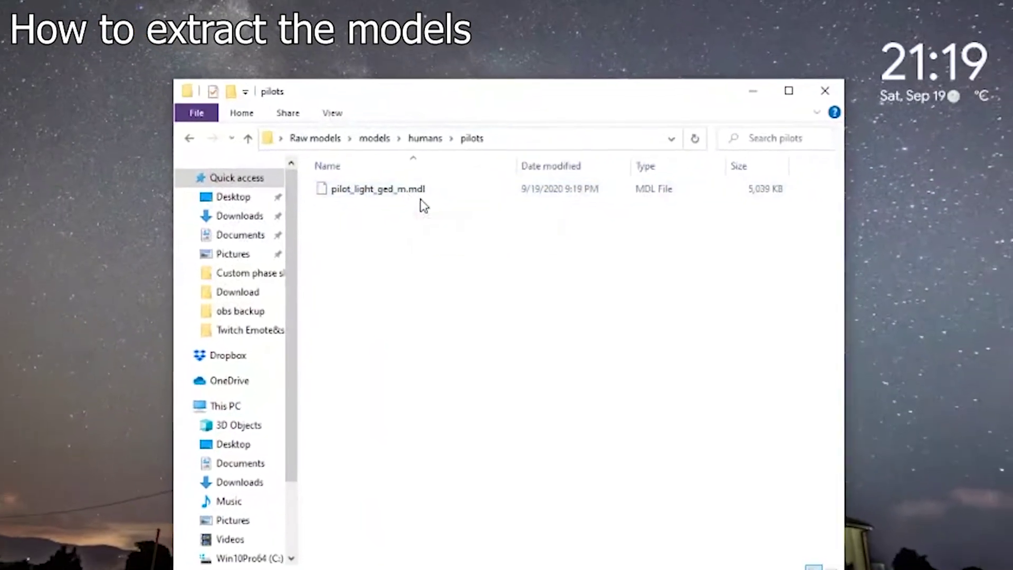
{"action": "left_click_drag", "start_coordinate": [438, 93], "coordinate": [252, 87]}
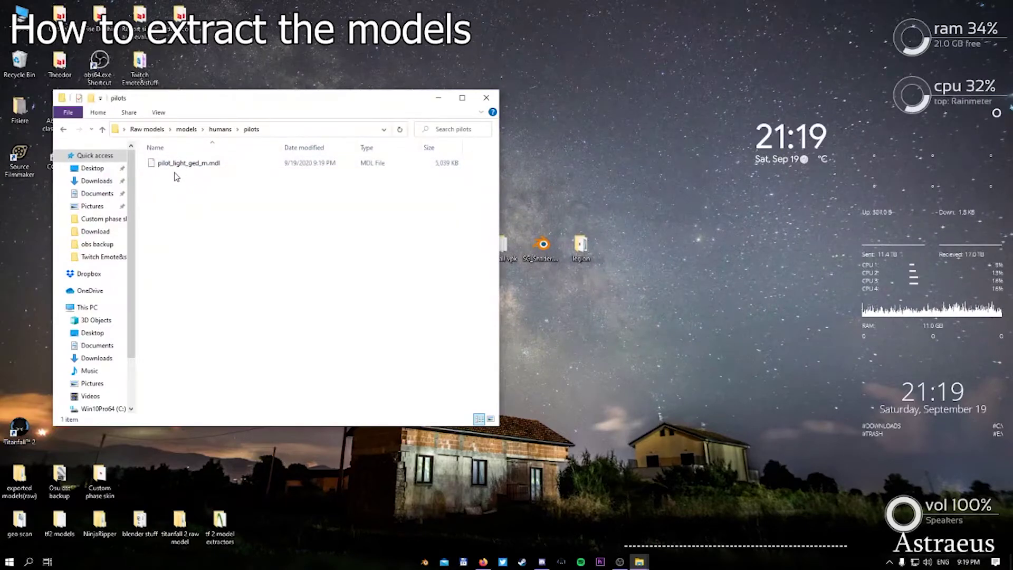
{"action": "left_click", "coordinate": [224, 165]}
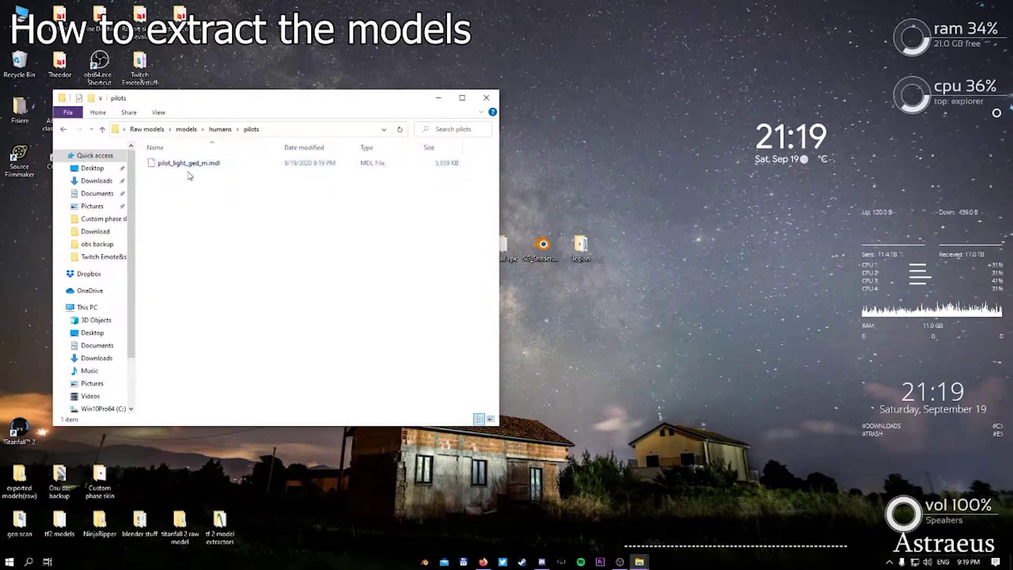
Launch Legion and drop pilot_light_ged_m.mdl into its Titanfall 2 converter
{"action": "double_click", "coordinate": [580, 245]}
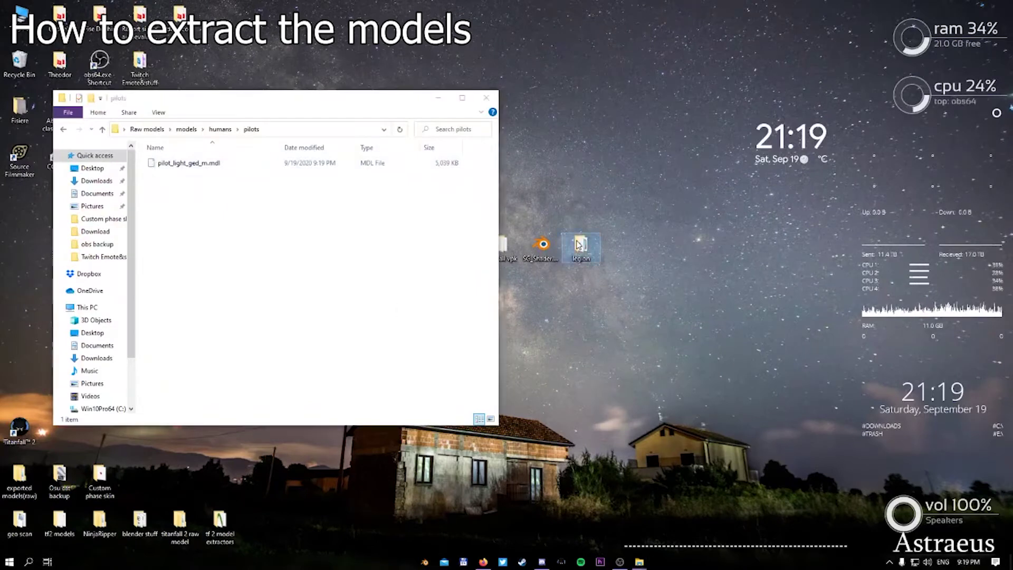
{"action": "double_click", "coordinate": [474, 120]}
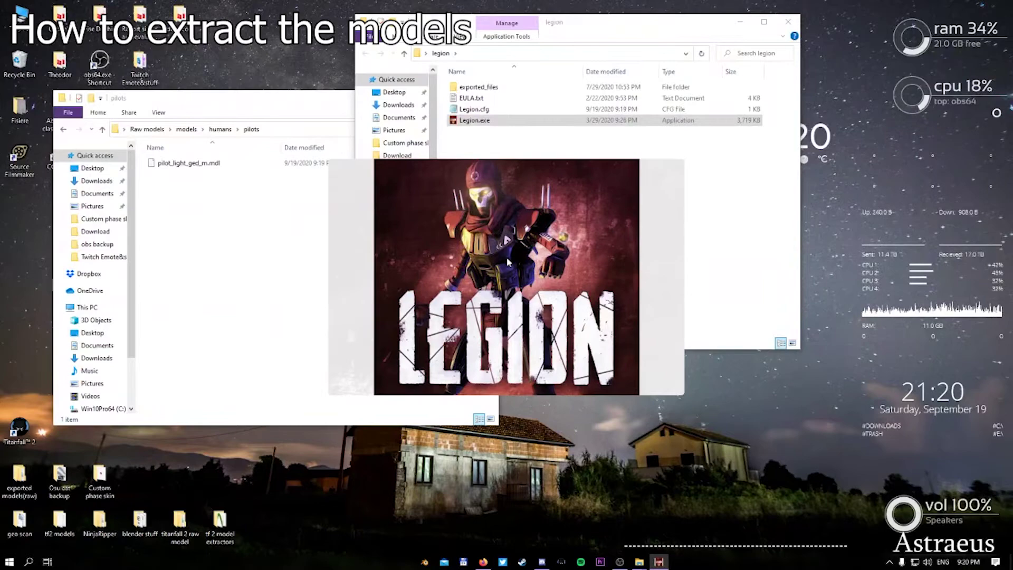
{"action": "left_click_drag", "start_coordinate": [511, 152], "coordinate": [557, 80]}
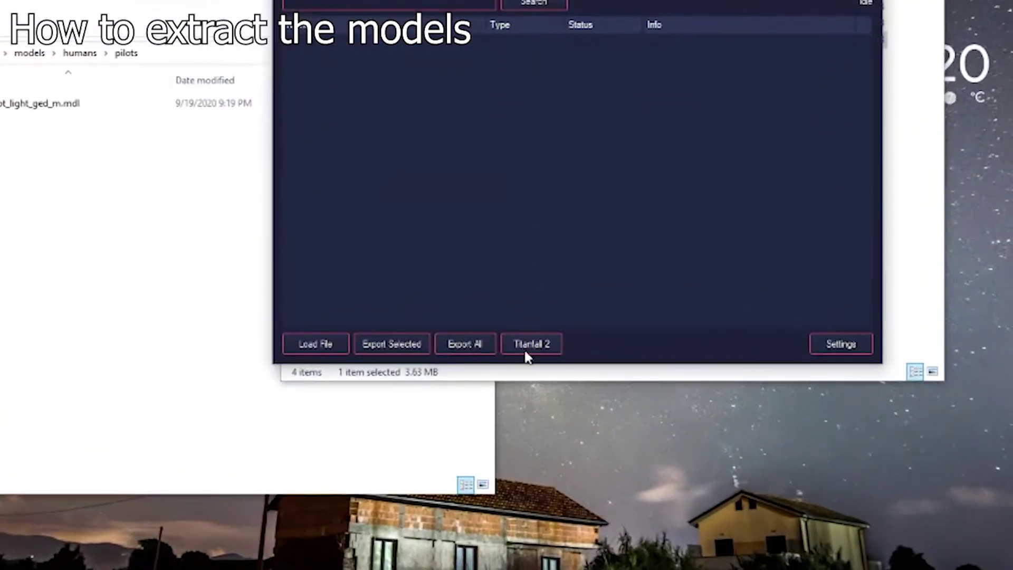
{"action": "left_click", "coordinate": [532, 344]}
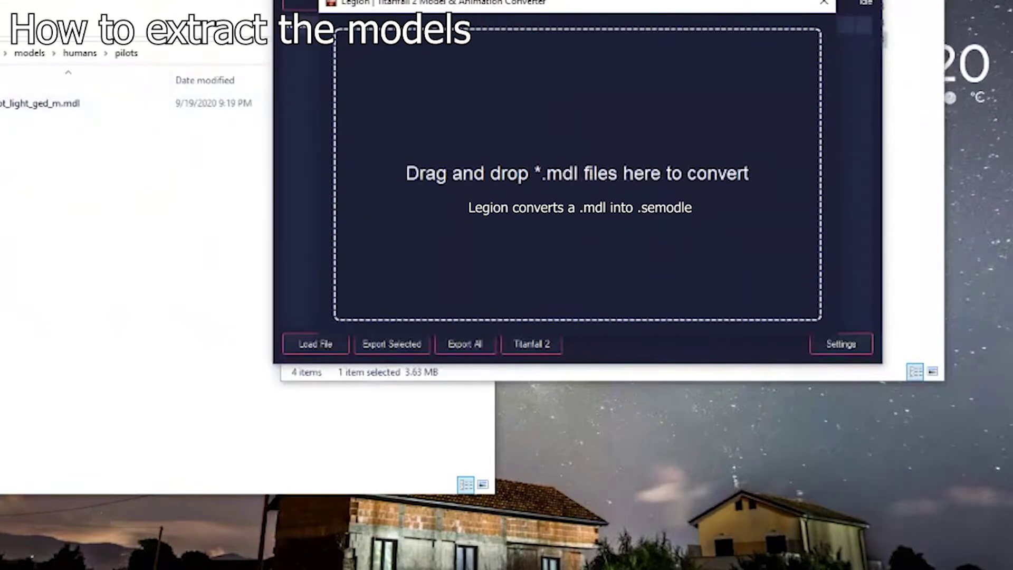
{"action": "left_click_drag", "start_coordinate": [18, 109], "coordinate": [525, 161]}
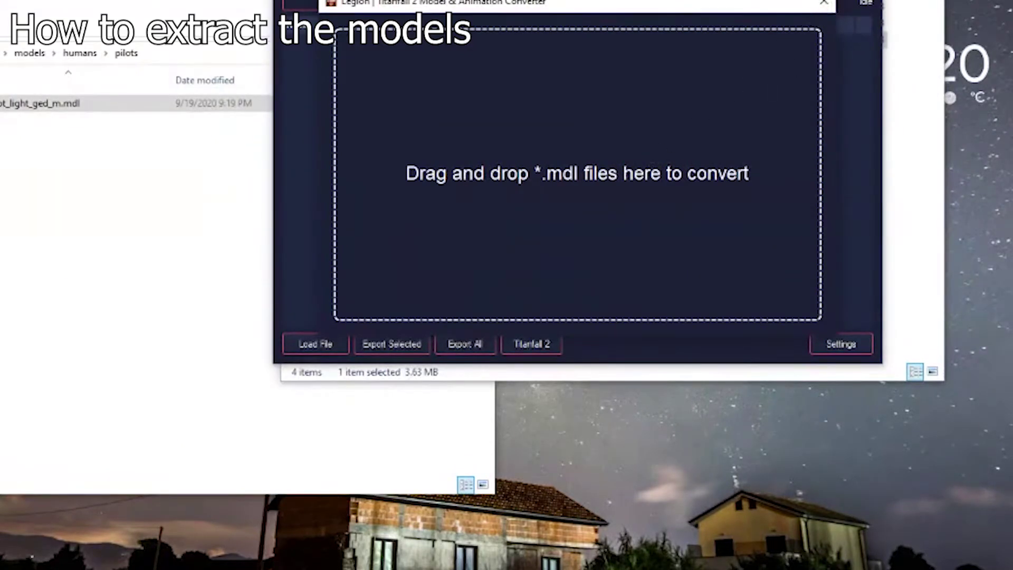
Close the converter and bring the legion folder window back to the front
{"action": "left_click", "coordinate": [824, 10]}
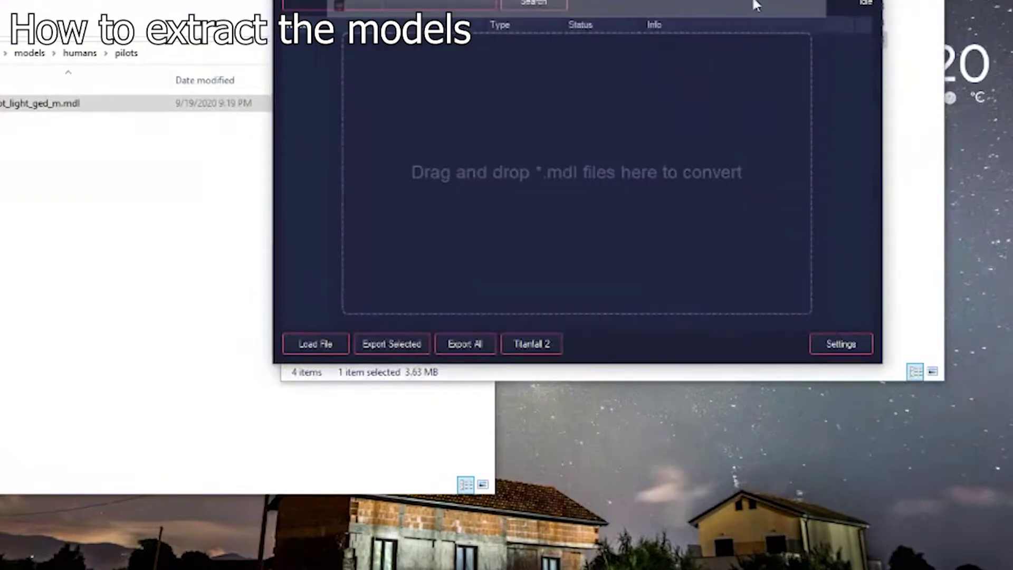
{"action": "left_click_drag", "start_coordinate": [570, 3], "coordinate": [812, 255]}
{"action": "left_click", "coordinate": [671, 124]}
{"action": "left_click", "coordinate": [671, 124]}
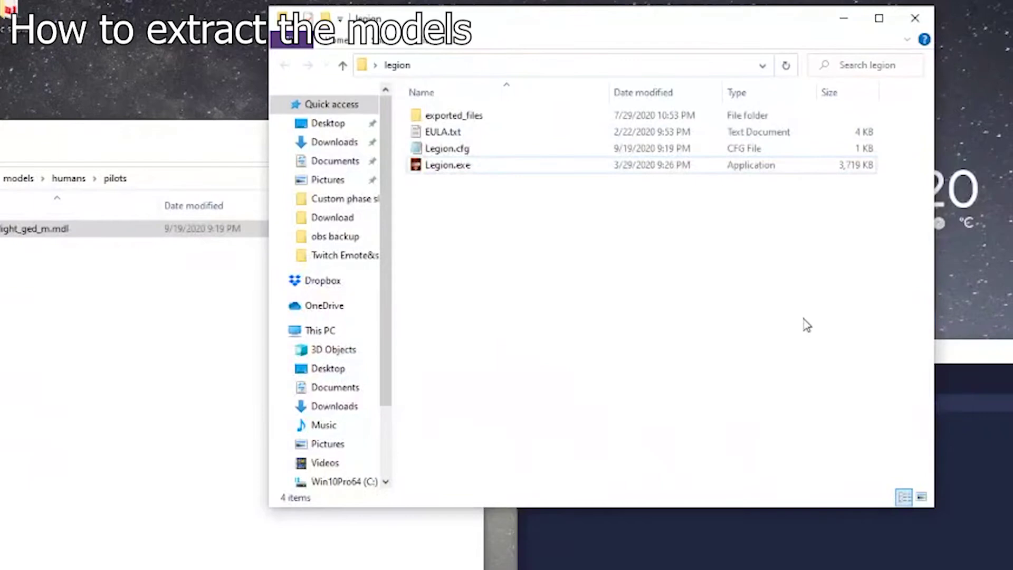
Open exported_files\models\pilot_light_ged_m and place that window beside the pilots folder
{"action": "double_click", "coordinate": [446, 121]}
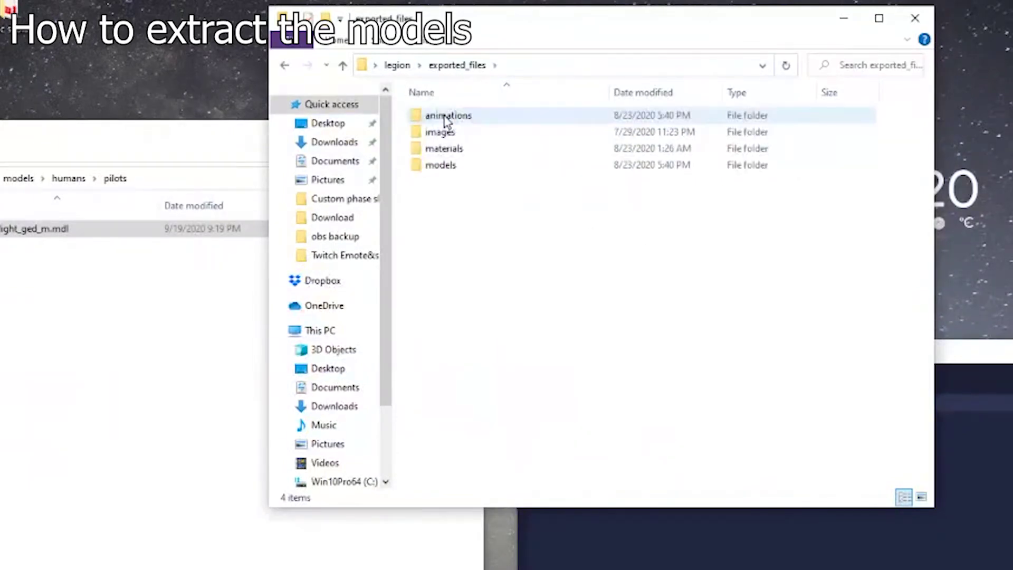
{"action": "double_click", "coordinate": [467, 168]}
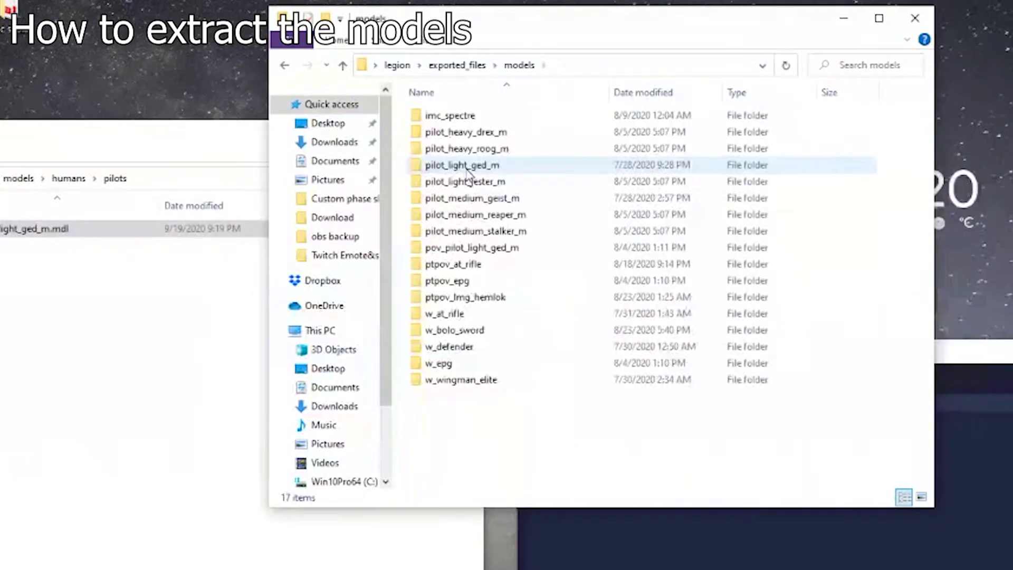
{"action": "double_click", "coordinate": [496, 167]}
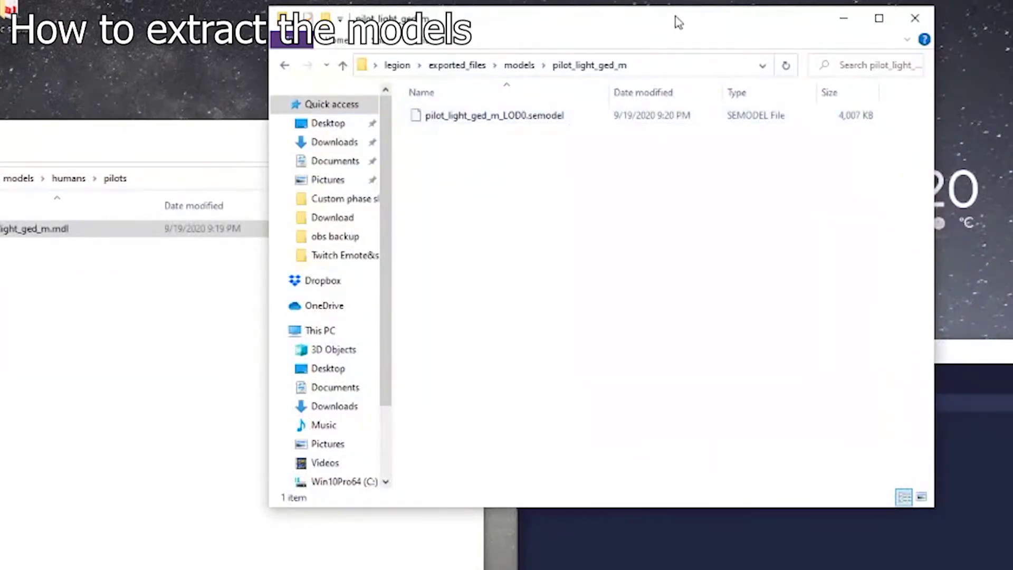
{"action": "left_click_drag", "start_coordinate": [679, 22], "coordinate": [898, 138]}
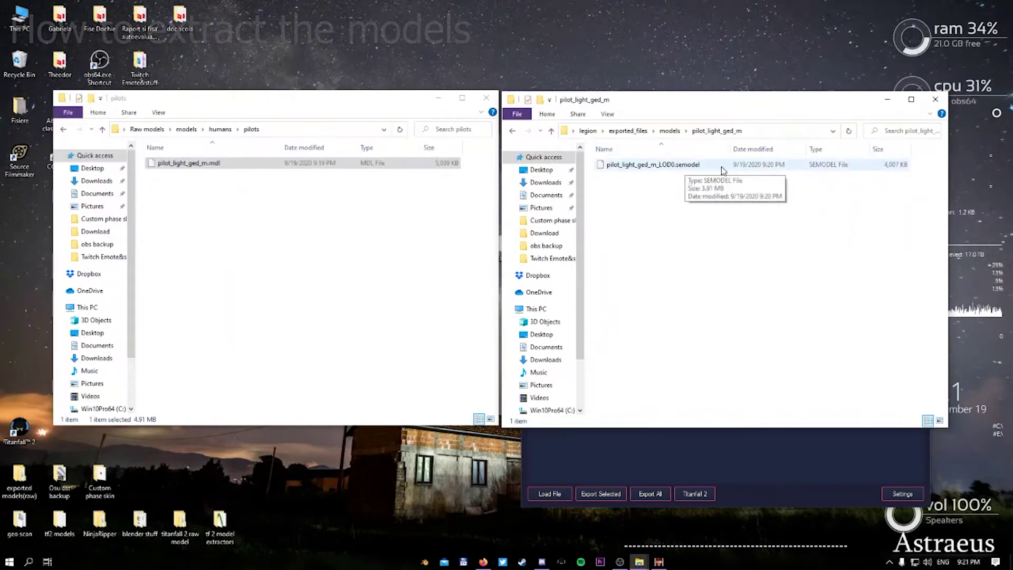
Launch Blender, start a General scene and delete the default cube
{"action": "left_click", "coordinate": [424, 561]}
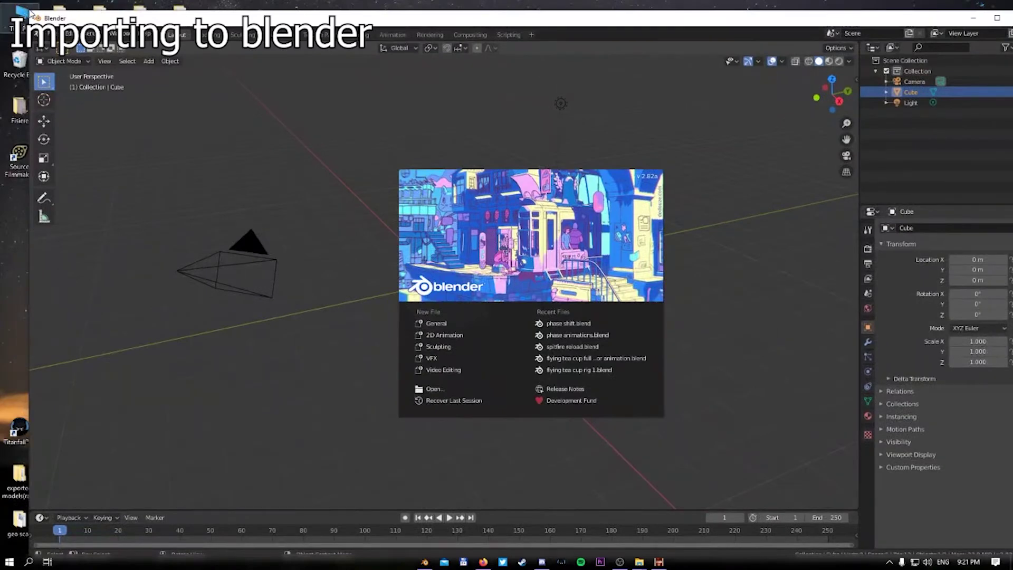
{"action": "left_click", "coordinate": [435, 324]}
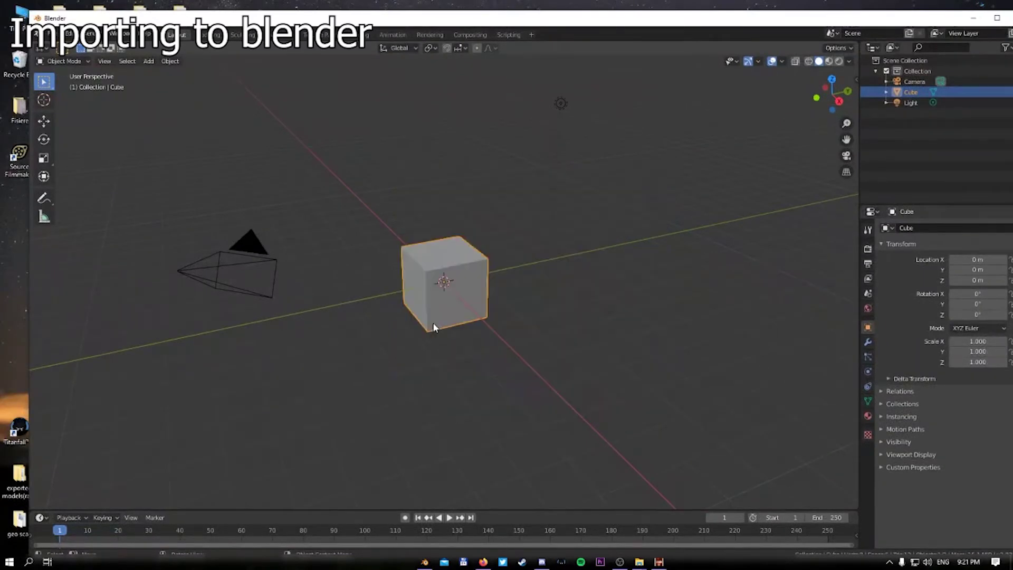
{"action": "key", "text": "Delete"}
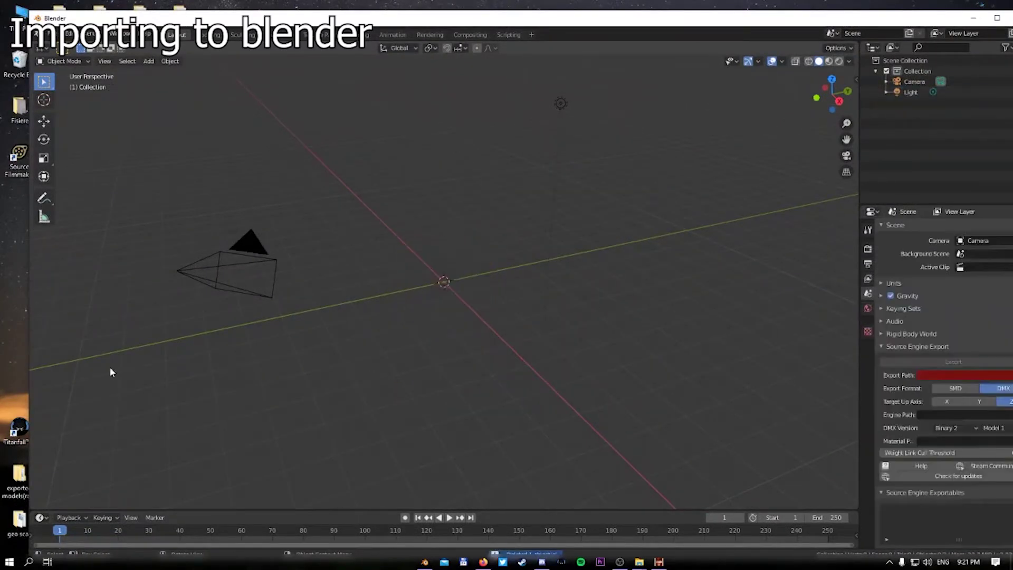
Open Edit > Preferences and scroll the Add-ons list to the SEModel add-on
{"action": "left_click", "coordinate": [69, 34]}
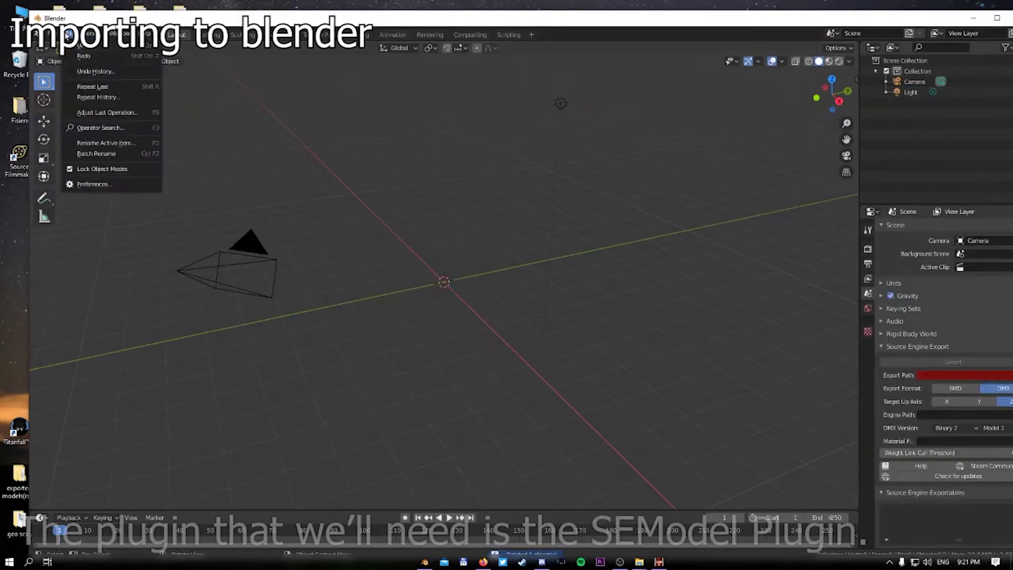
{"action": "left_click", "coordinate": [110, 183]}
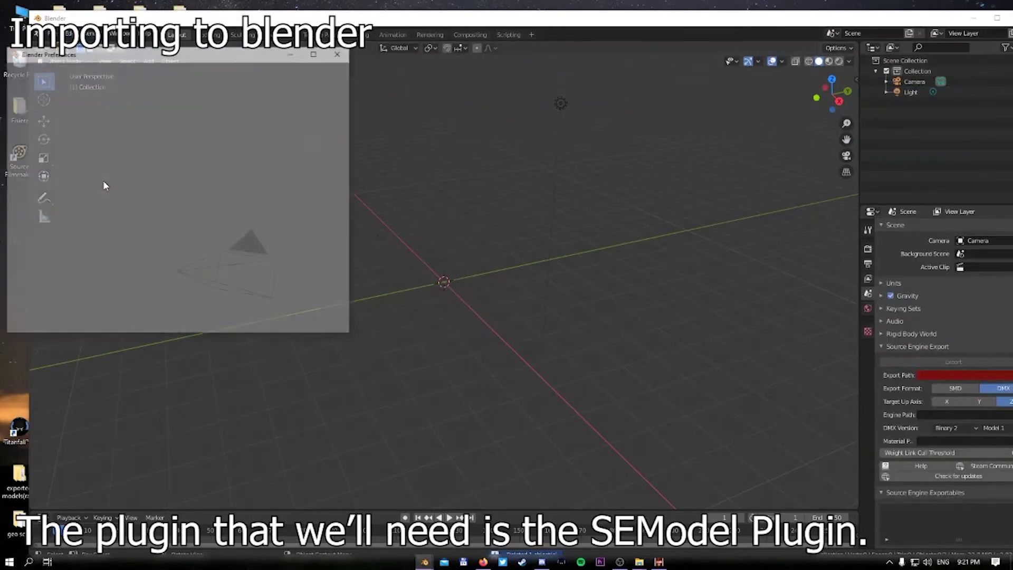
{"action": "left_click_drag", "start_coordinate": [130, 61], "coordinate": [314, 65]}
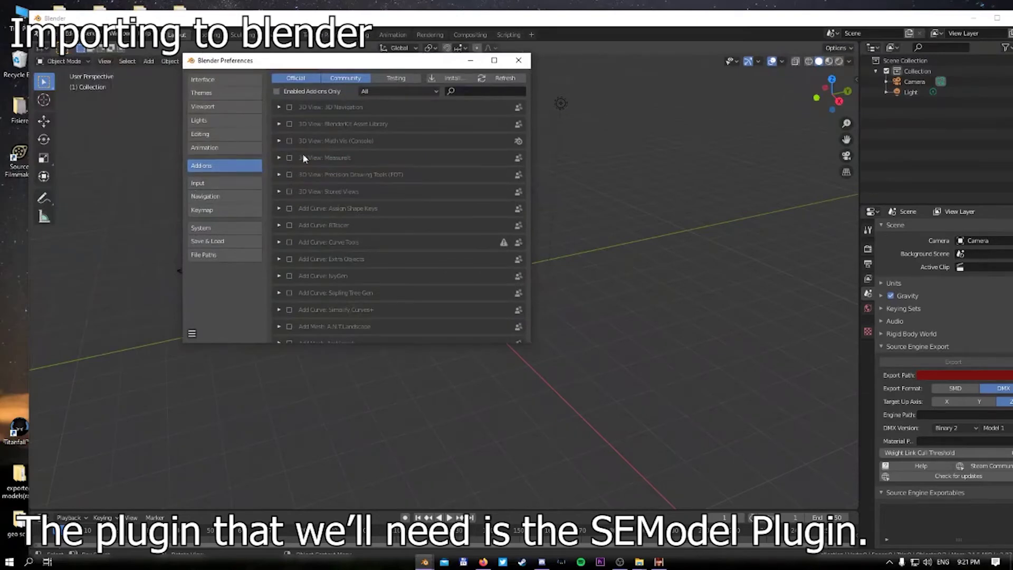
{"action": "scroll", "coordinate": [423, 103], "scroll_direction": "down", "scroll_amount": 20}
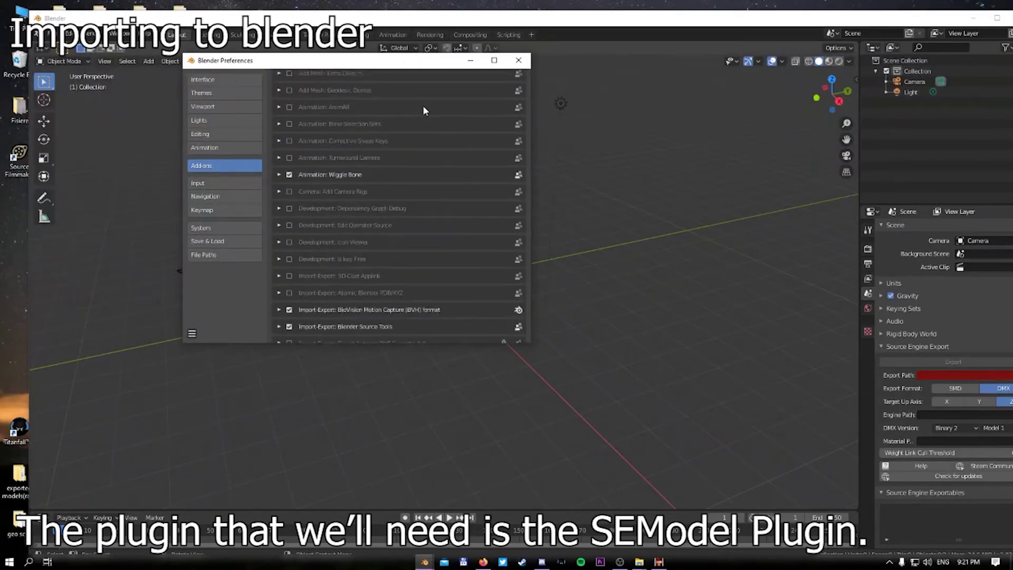
{"action": "scroll", "coordinate": [422, 105], "scroll_direction": "down", "scroll_amount": 10}
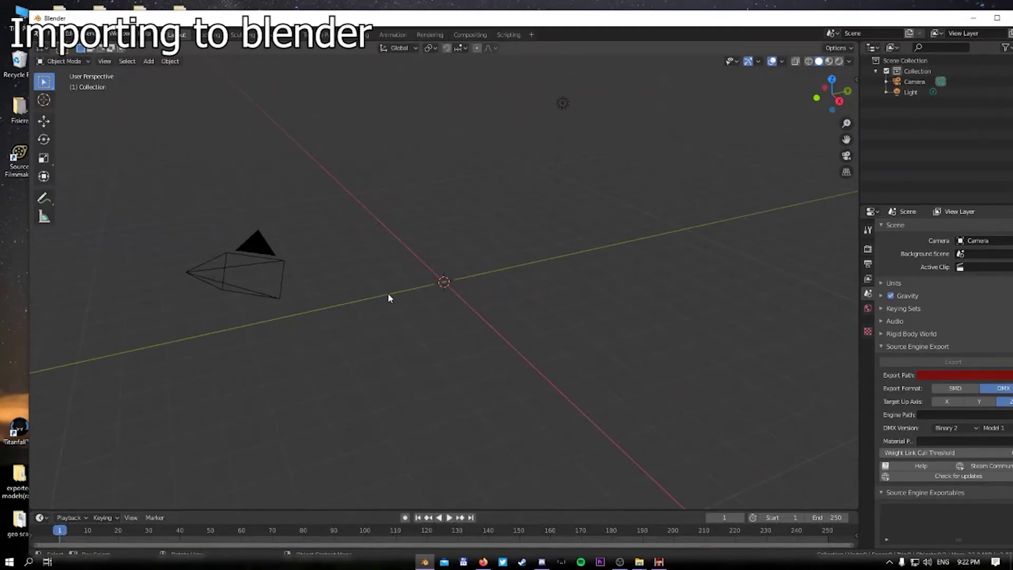
Maximize Blender and start File > Import > SEModel
{"action": "left_click", "coordinate": [996, 20]}
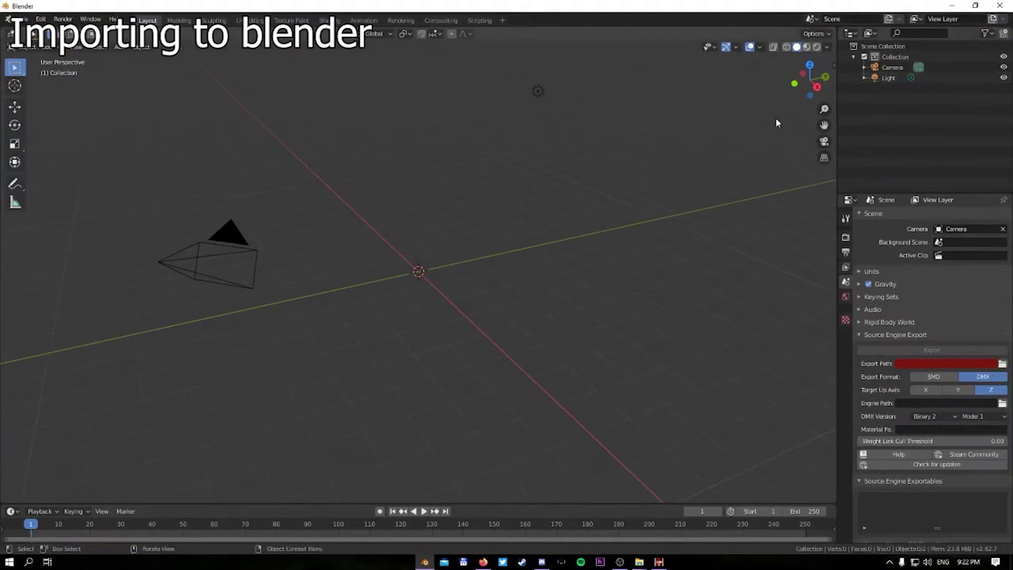
{"action": "left_click", "coordinate": [20, 19]}
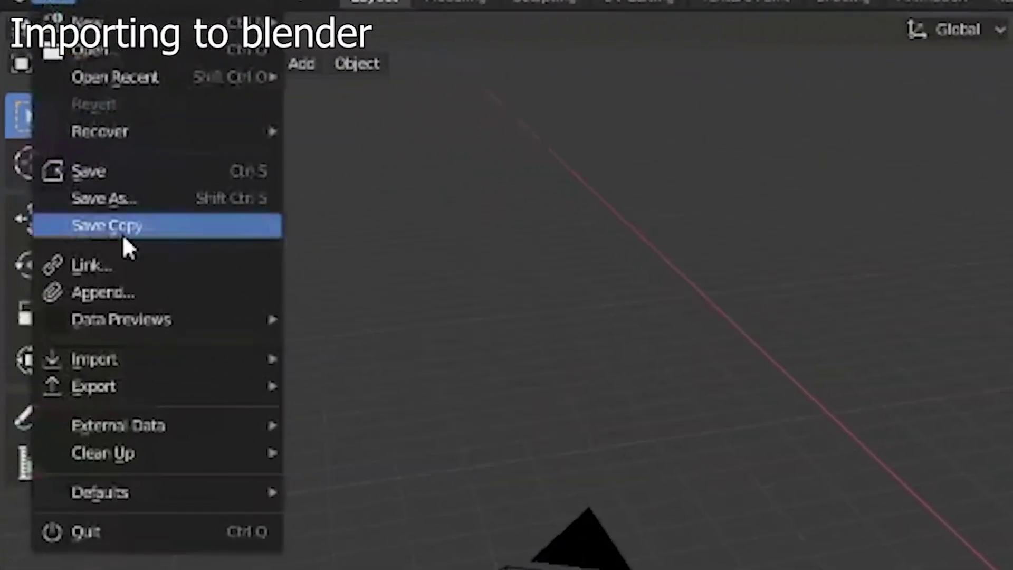
{"action": "mouse_move", "coordinate": [211, 365]}
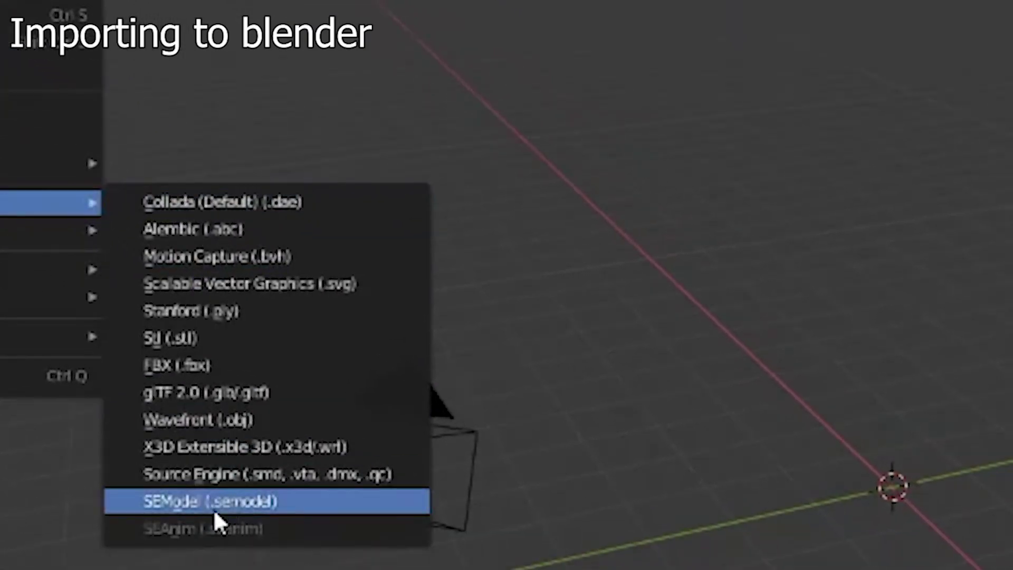
{"action": "left_click", "coordinate": [36, 417]}
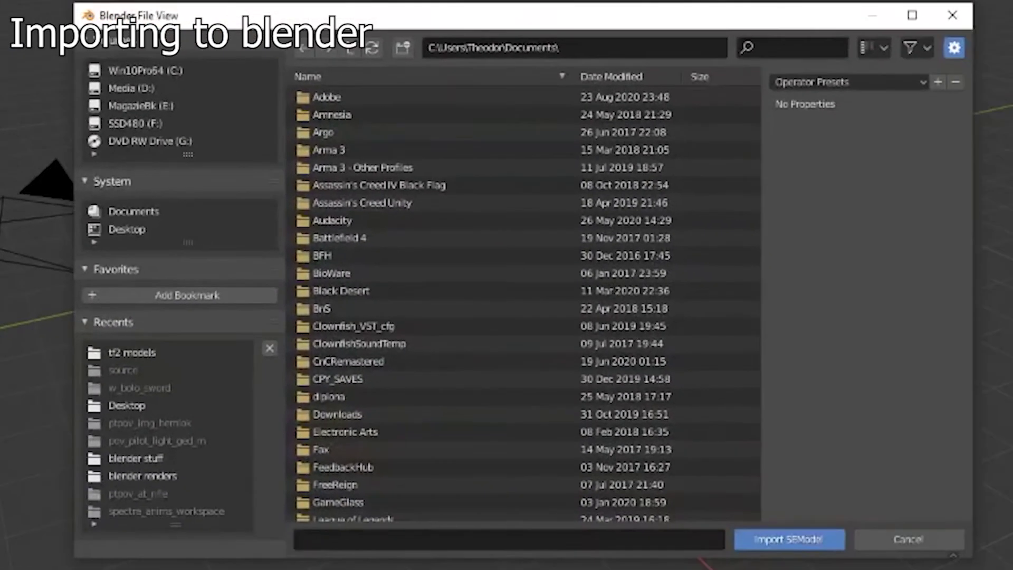
Browse to Desktop\legion\exported_files\models\pilot_light_ged_m and choose pilot_light_ged_m_LOD0.semodel
{"action": "left_click", "coordinate": [135, 231]}
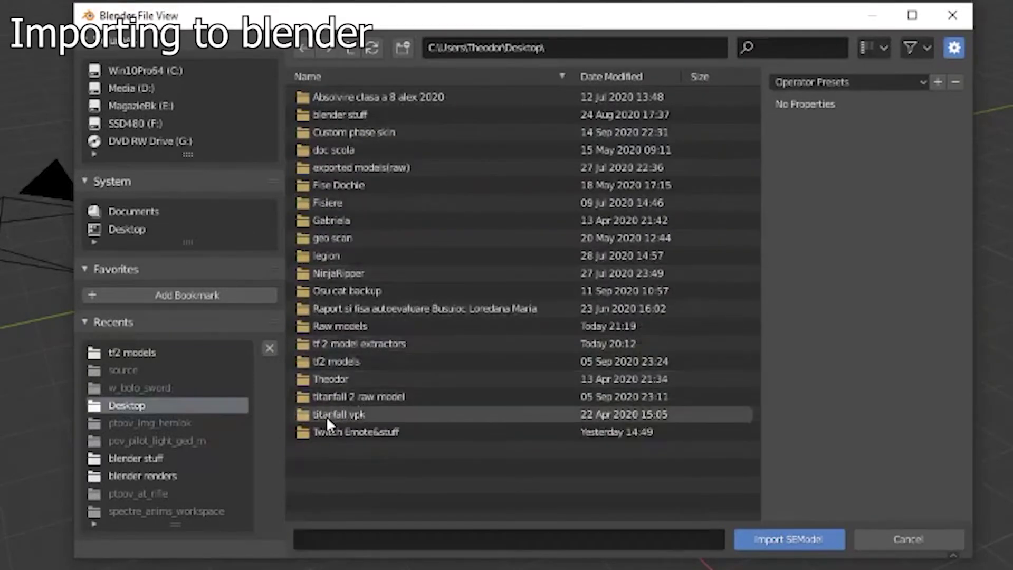
{"action": "double_click", "coordinate": [333, 254]}
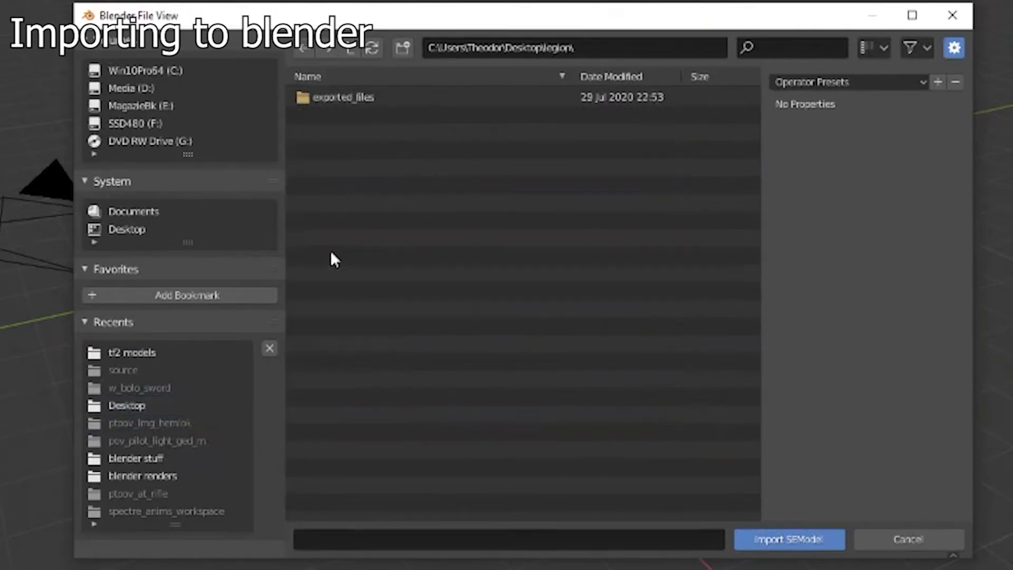
{"action": "double_click", "coordinate": [354, 97]}
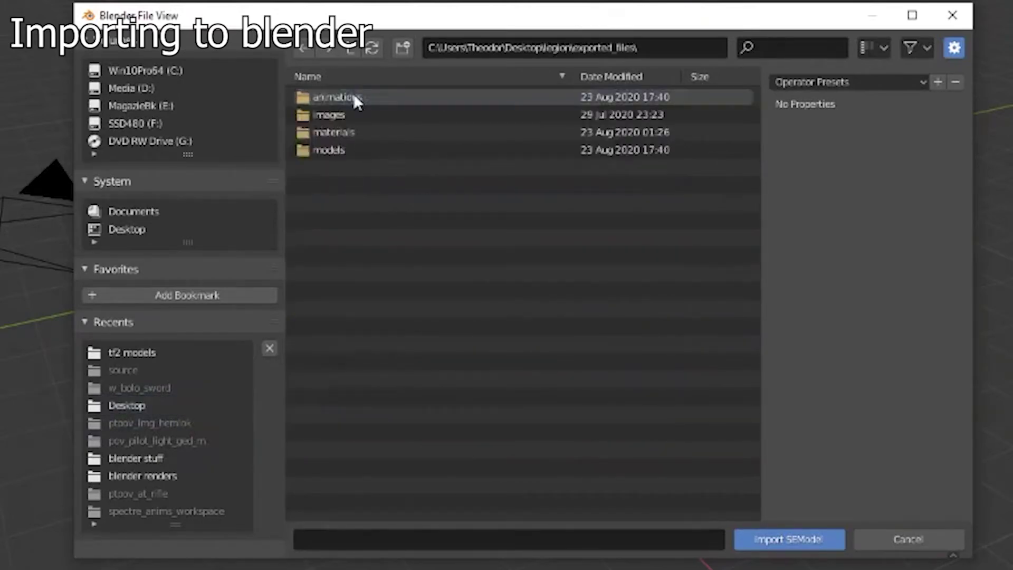
{"action": "double_click", "coordinate": [331, 152]}
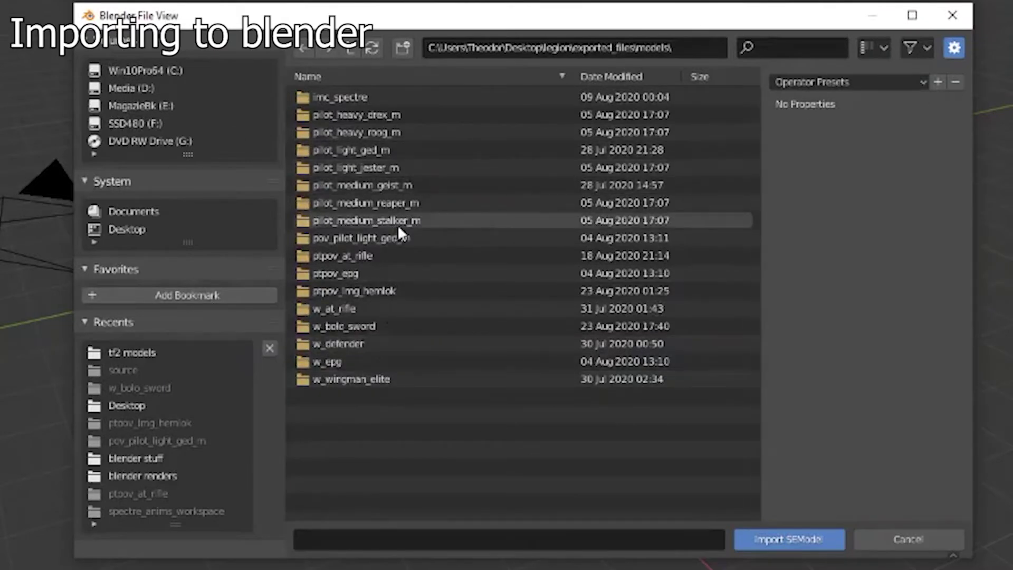
{"action": "left_click", "coordinate": [342, 151]}
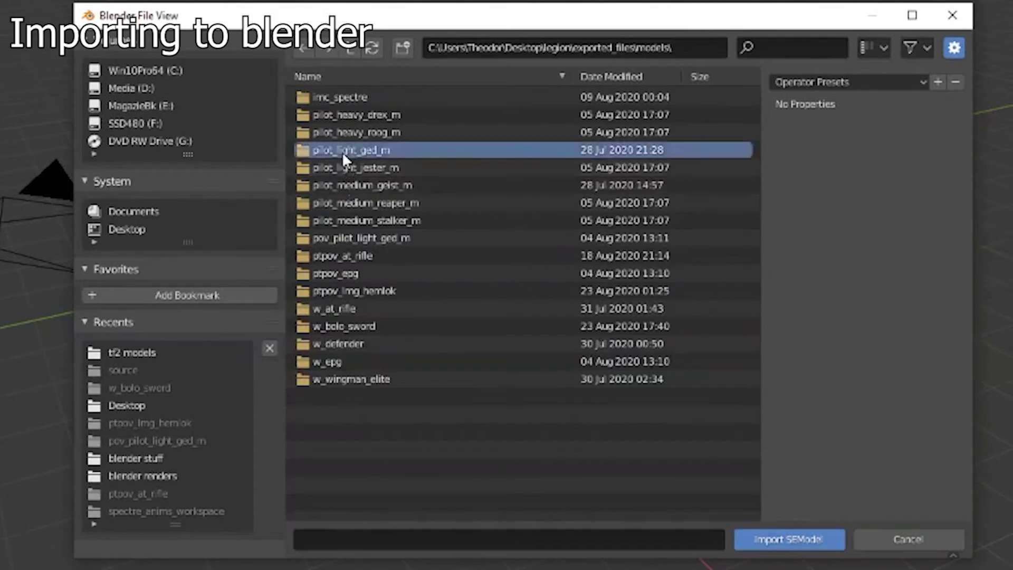
{"action": "double_click", "coordinate": [342, 151]}
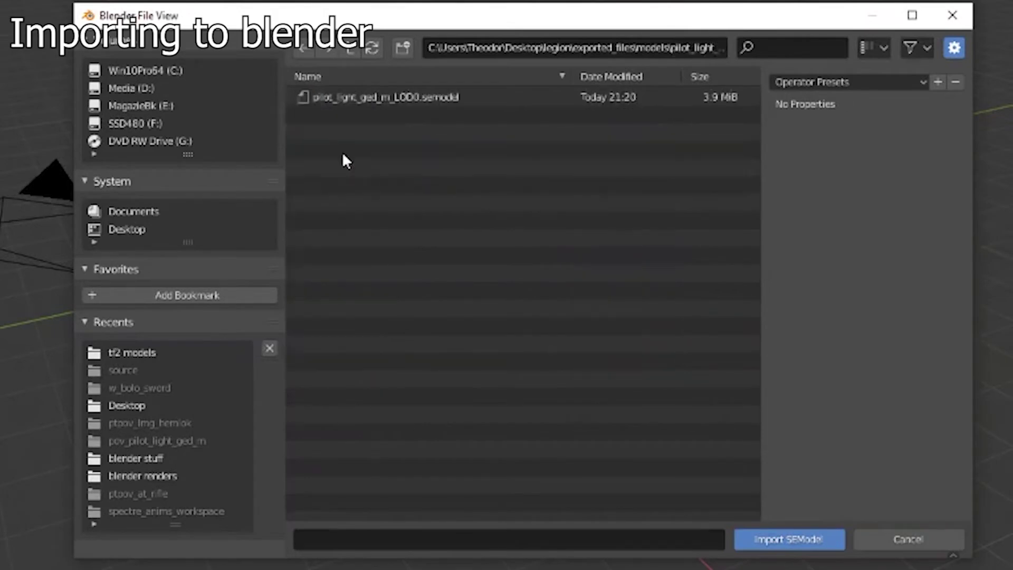
{"action": "left_click", "coordinate": [389, 97]}
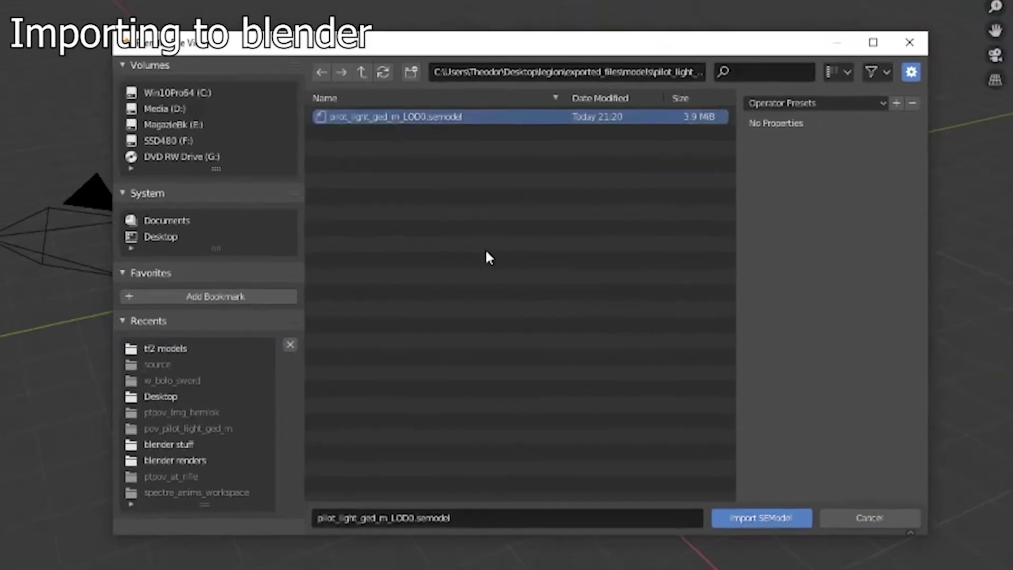
Import pilot_light_ged_m_LOD0.semodel, orbit around it and select the pilot model
{"action": "left_click", "coordinate": [752, 502]}
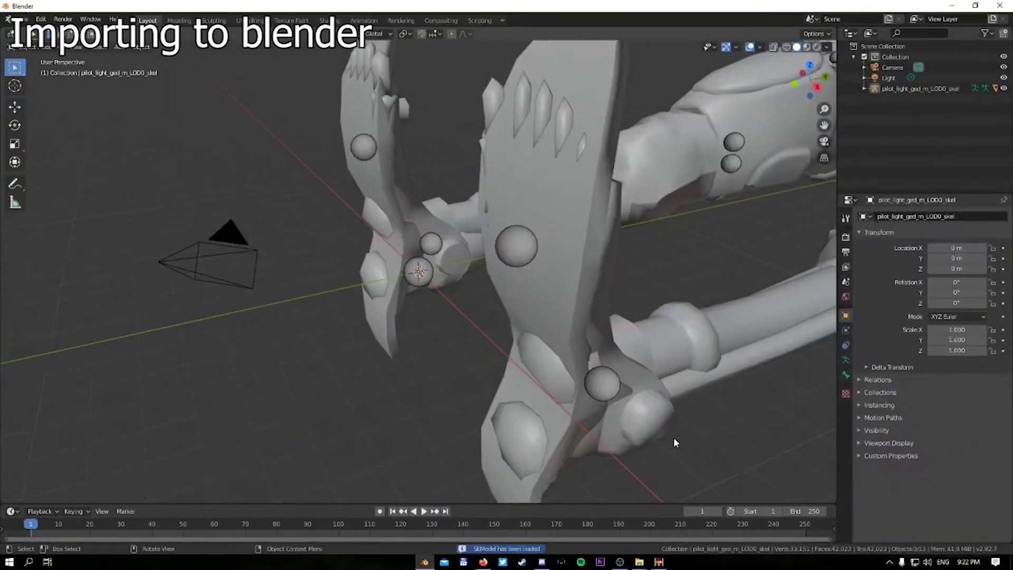
{"action": "scroll", "coordinate": [674, 442], "scroll_direction": "down", "scroll_amount": 8}
{"action": "middle_click_drag", "start_coordinate": [645, 385], "coordinate": [525, 318]}
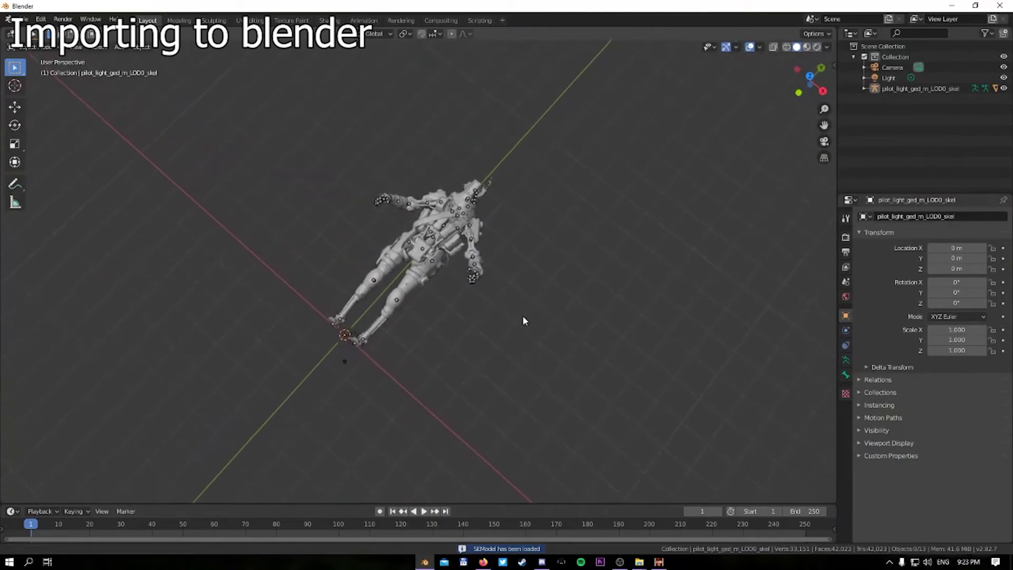
{"action": "scroll", "coordinate": [516, 317], "scroll_direction": "up", "scroll_amount": 3}
{"action": "left_click", "coordinate": [322, 369]}
View the model from several angles, then box-select all of its meshes
{"action": "middle_click_drag", "start_coordinate": [357, 393], "coordinate": [532, 390]}
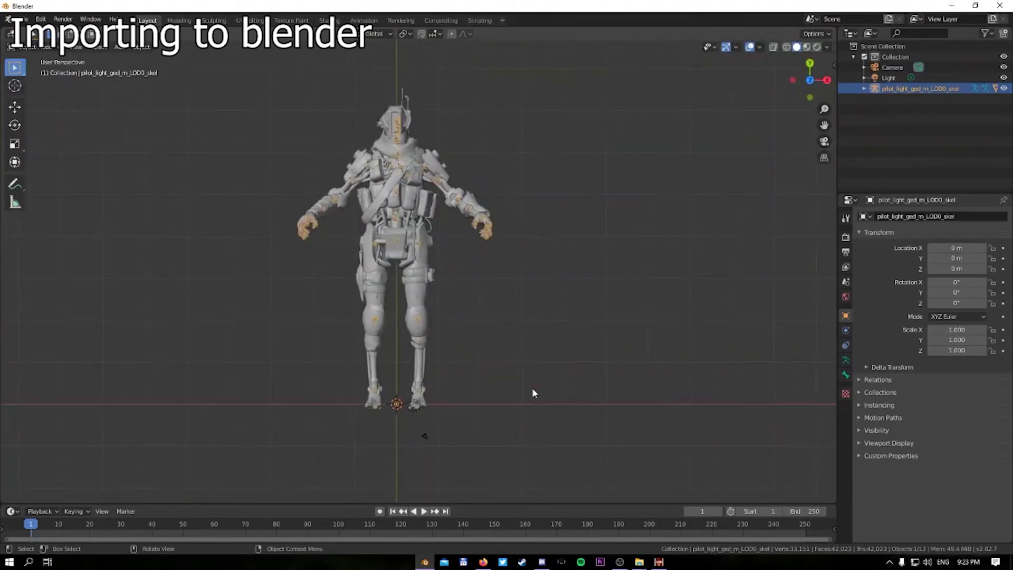
{"action": "left_click", "coordinate": [531, 387]}
{"action": "middle_click_drag", "start_coordinate": [474, 364], "coordinate": [563, 280]}
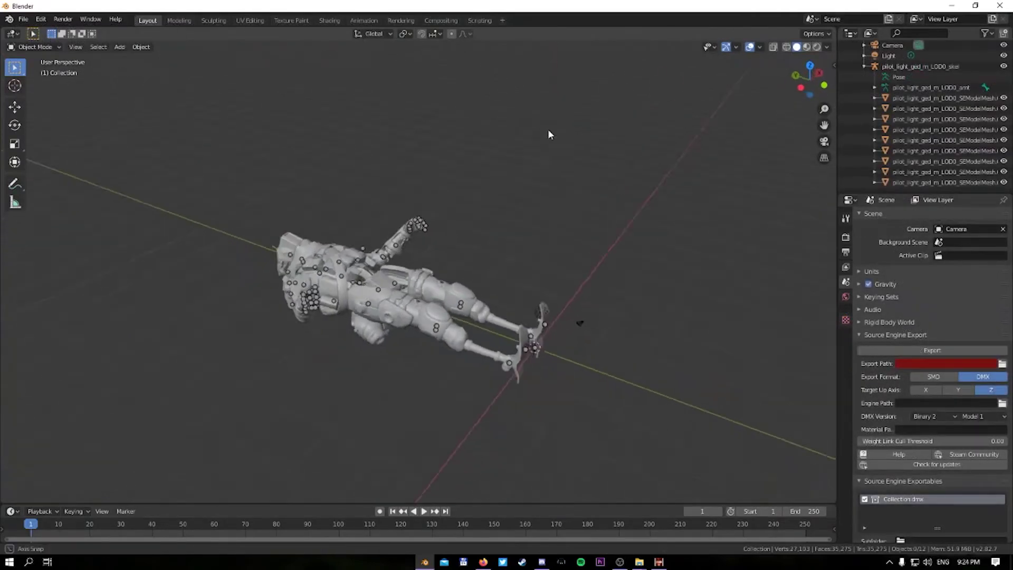
{"action": "middle_click_drag", "start_coordinate": [536, 133], "coordinate": [558, 149]}
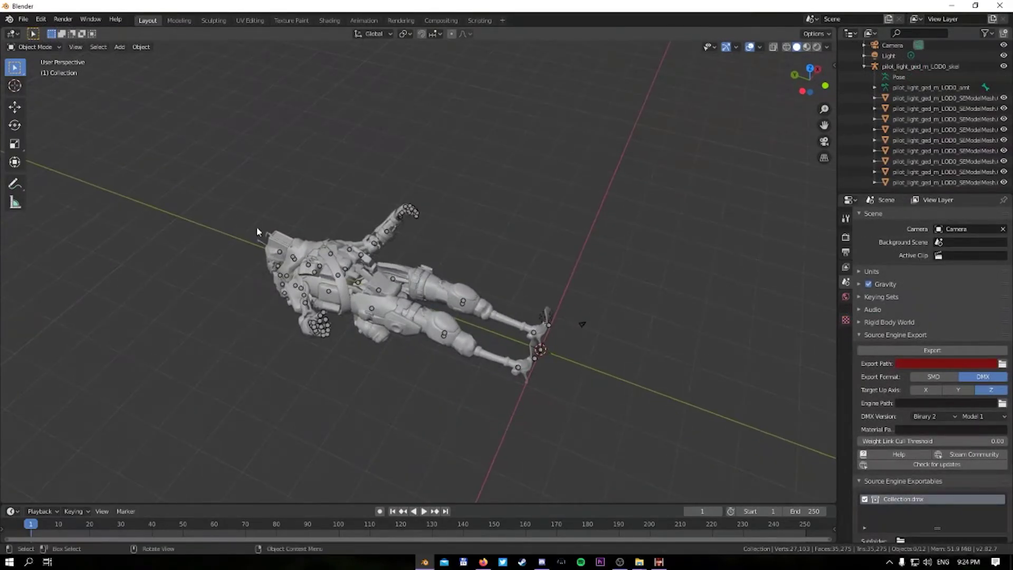
{"action": "left_click_drag", "start_coordinate": [238, 216], "coordinate": [493, 373]}
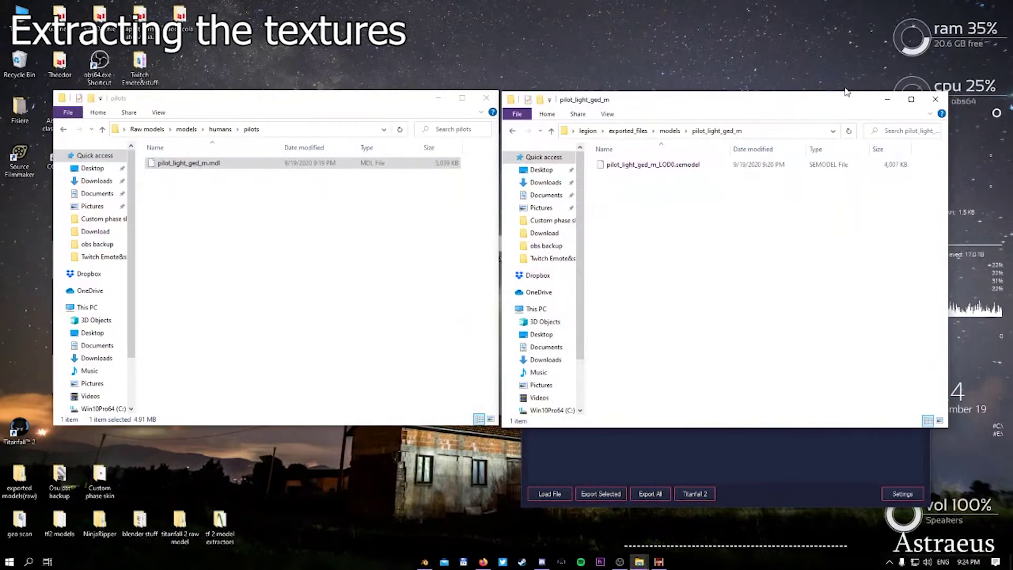
Minimize both Explorer windows and move the Legion window up and left on the desktop
{"action": "left_click", "coordinate": [888, 100]}
{"action": "left_click", "coordinate": [486, 98]}
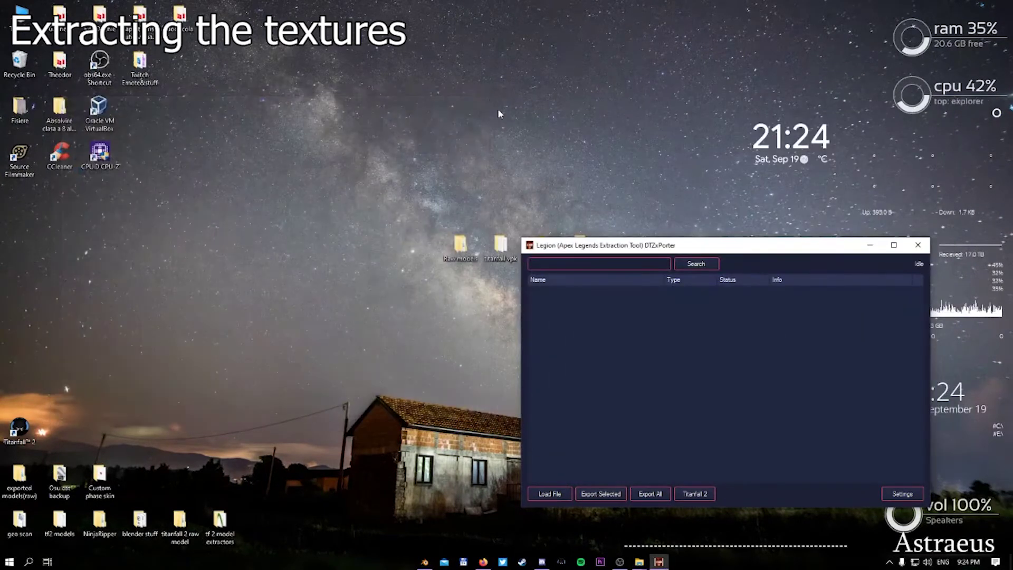
{"action": "left_click_drag", "start_coordinate": [669, 246], "coordinate": [498, 297]}
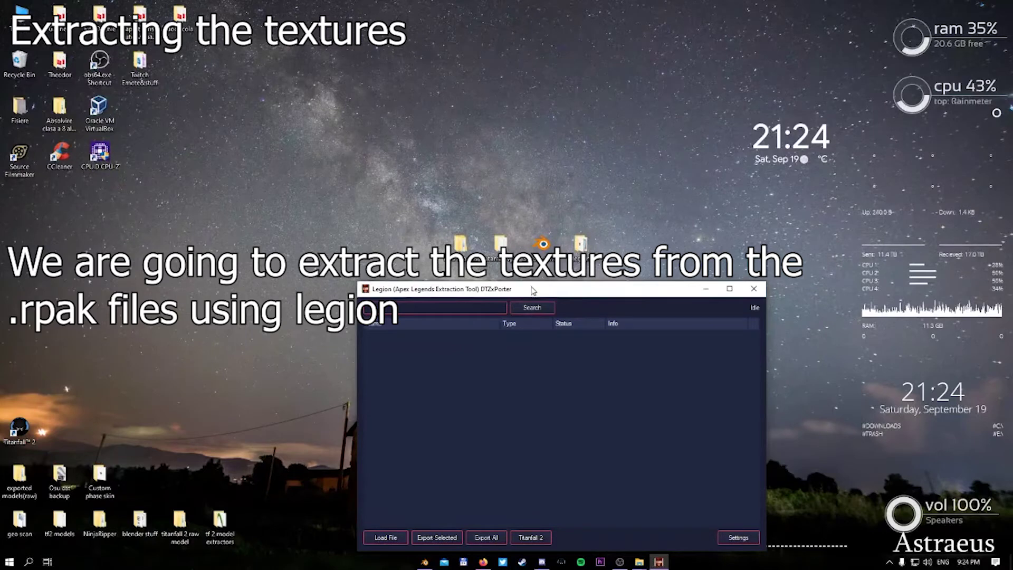
{"action": "left_click_drag", "start_coordinate": [534, 291], "coordinate": [557, 121]}
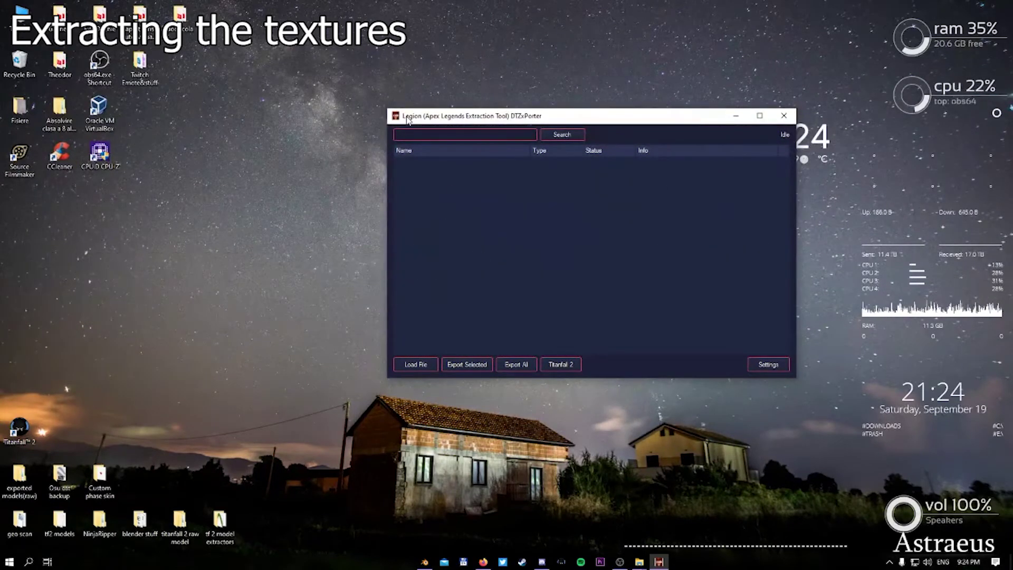
{"action": "left_click_drag", "start_coordinate": [407, 119], "coordinate": [364, 109]}
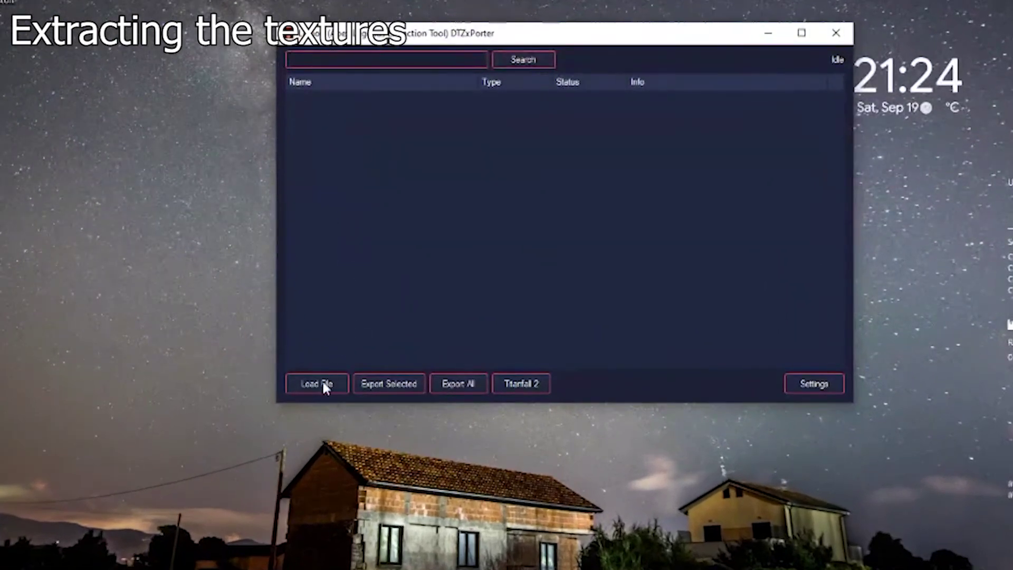
In Load File, browse to F:\titanfall 2\Titanfall2\r2\paks\Win64
{"action": "left_click", "coordinate": [322, 384]}
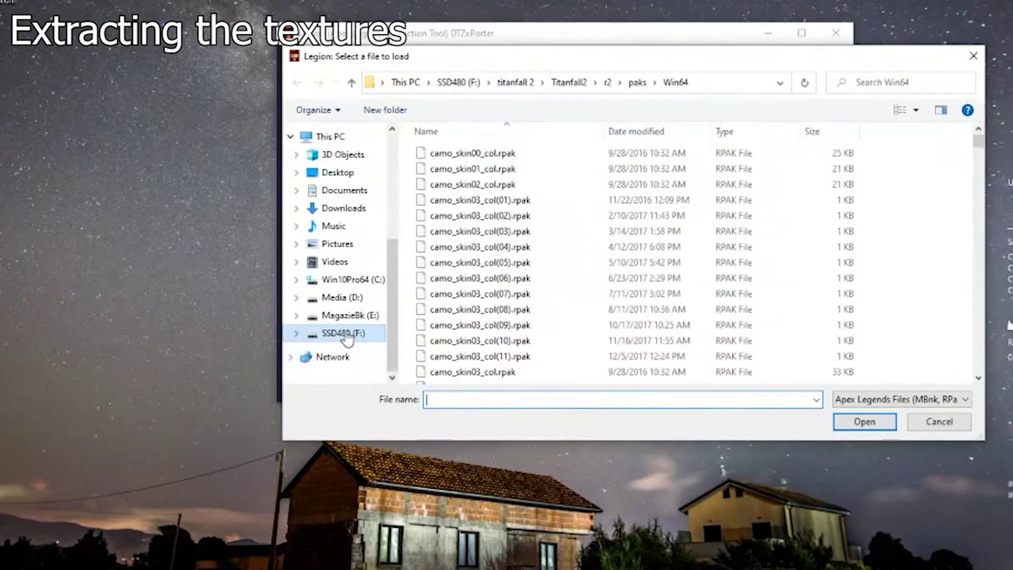
{"action": "left_click", "coordinate": [343, 333]}
{"action": "double_click", "coordinate": [474, 222]}
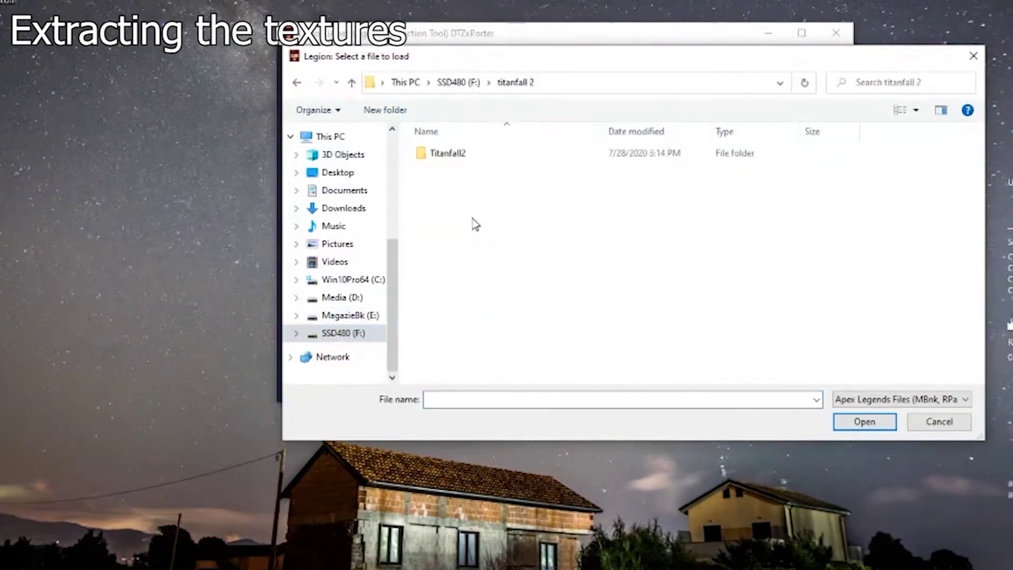
{"action": "double_click", "coordinate": [465, 153]}
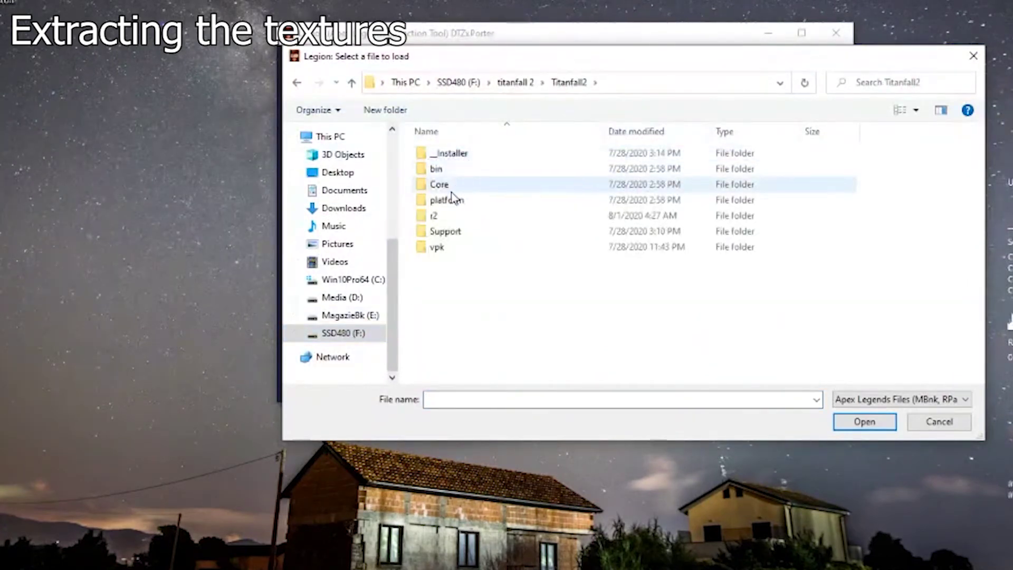
{"action": "double_click", "coordinate": [441, 218]}
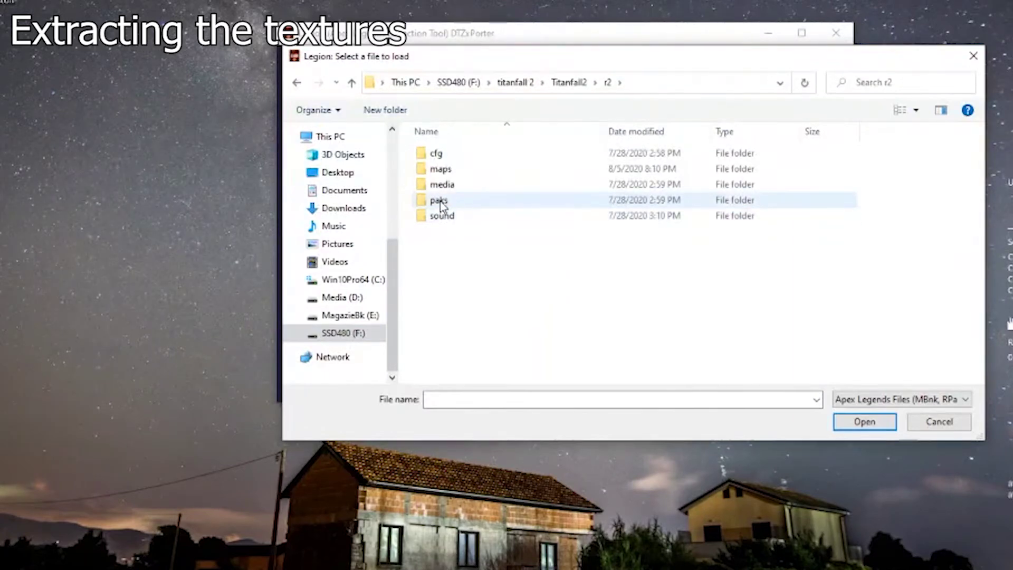
{"action": "double_click", "coordinate": [440, 202]}
{"action": "double_click", "coordinate": [451, 157]}
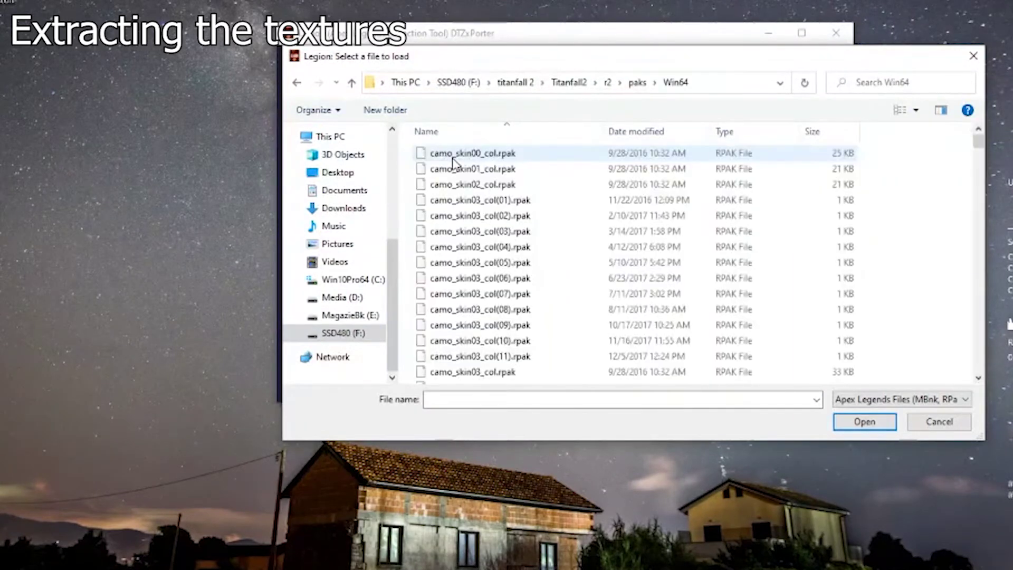
Enter common.rpak as the file name and load it, listing 9213 material assets
{"action": "scroll", "coordinate": [454, 169], "scroll_direction": "down", "scroll_amount": 9}
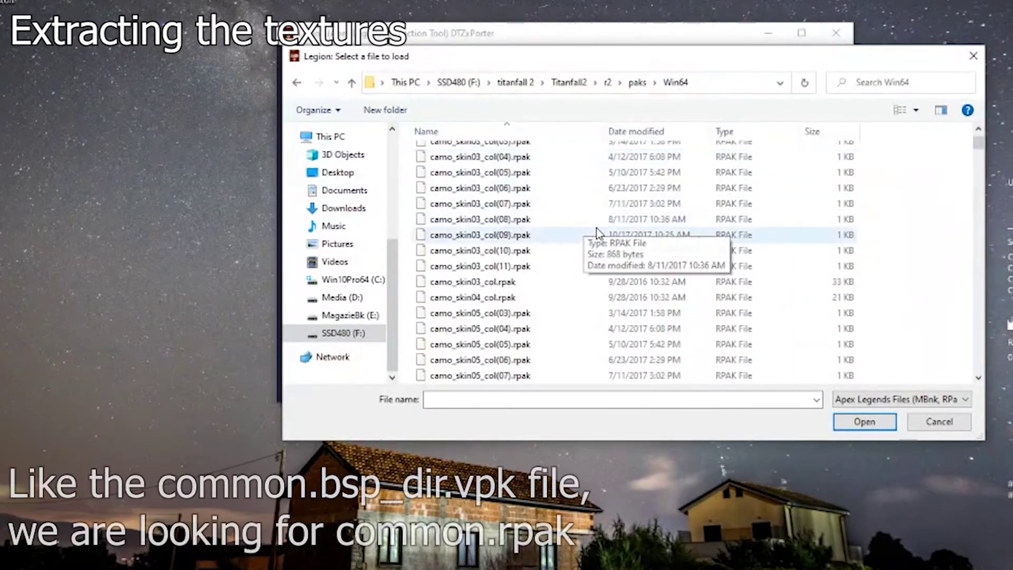
{"action": "scroll", "coordinate": [596, 232], "scroll_direction": "down", "scroll_amount": 20}
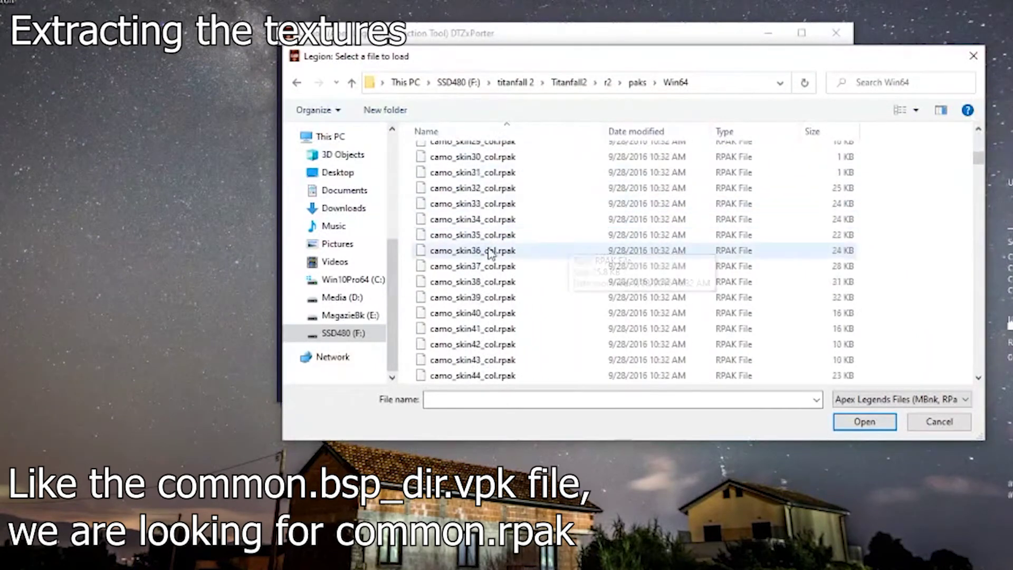
{"action": "scroll", "coordinate": [486, 323], "scroll_direction": "down", "scroll_amount": 11}
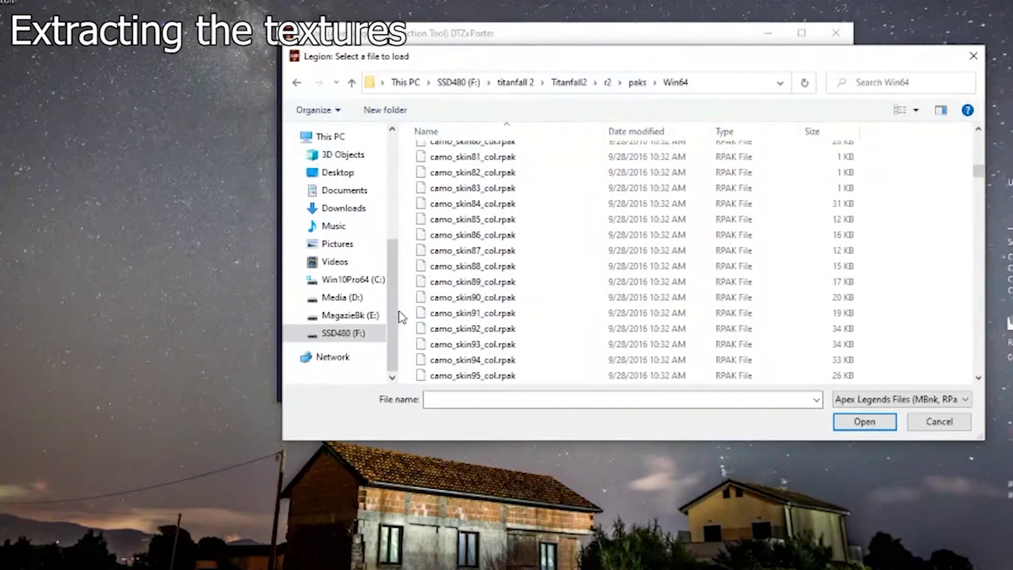
{"action": "scroll", "coordinate": [516, 294], "scroll_direction": "down", "scroll_amount": 10}
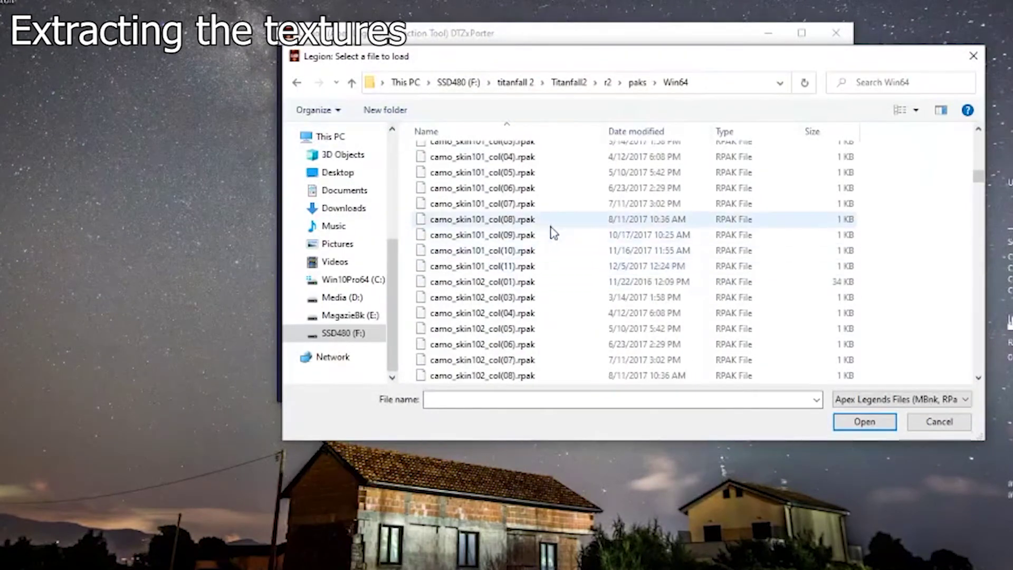
{"action": "scroll", "coordinate": [553, 232], "scroll_direction": "down", "scroll_amount": 20}
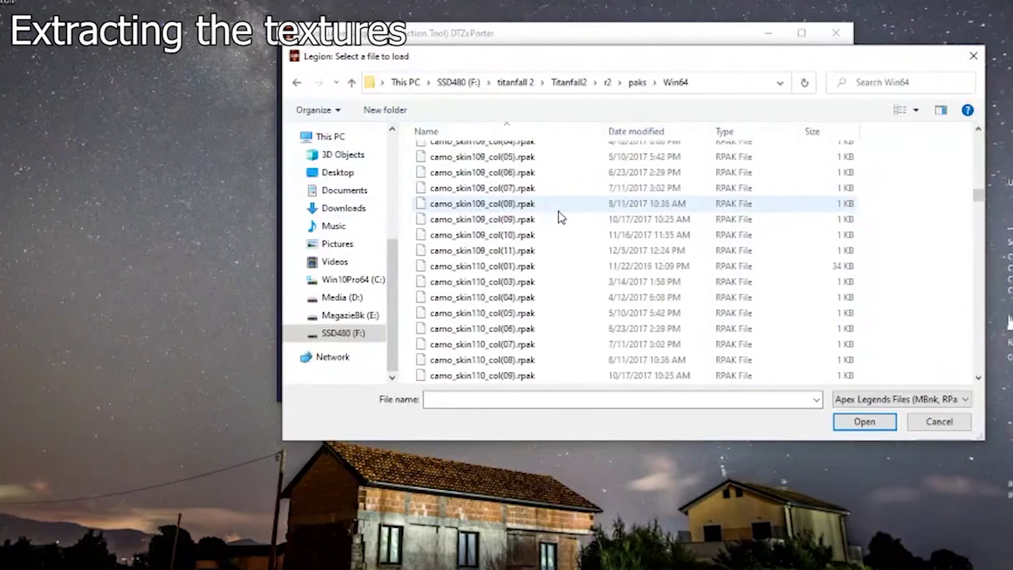
{"action": "scroll", "coordinate": [976, 199], "scroll_direction": "down", "scroll_amount": 13}
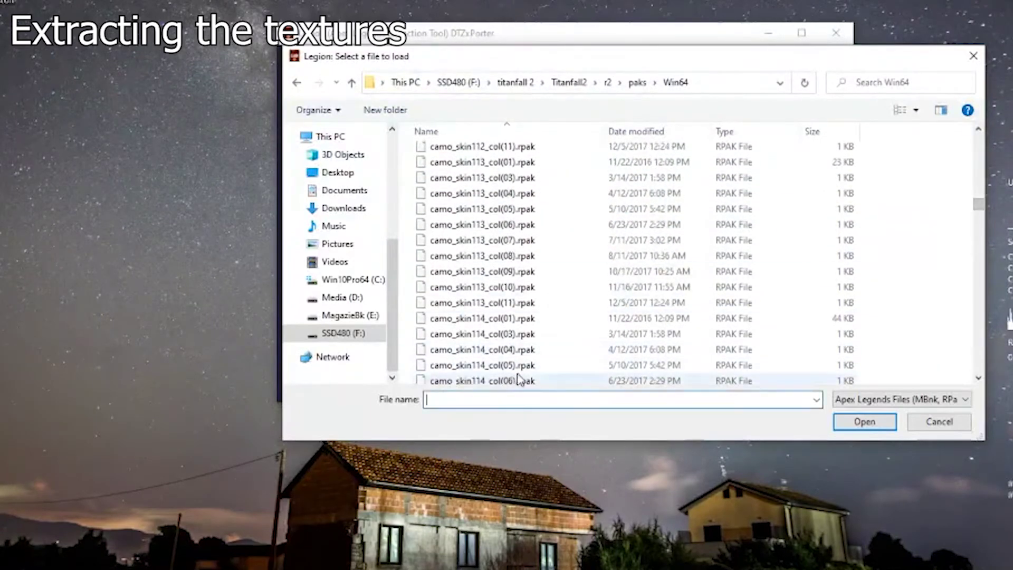
{"action": "type", "text": "com"}
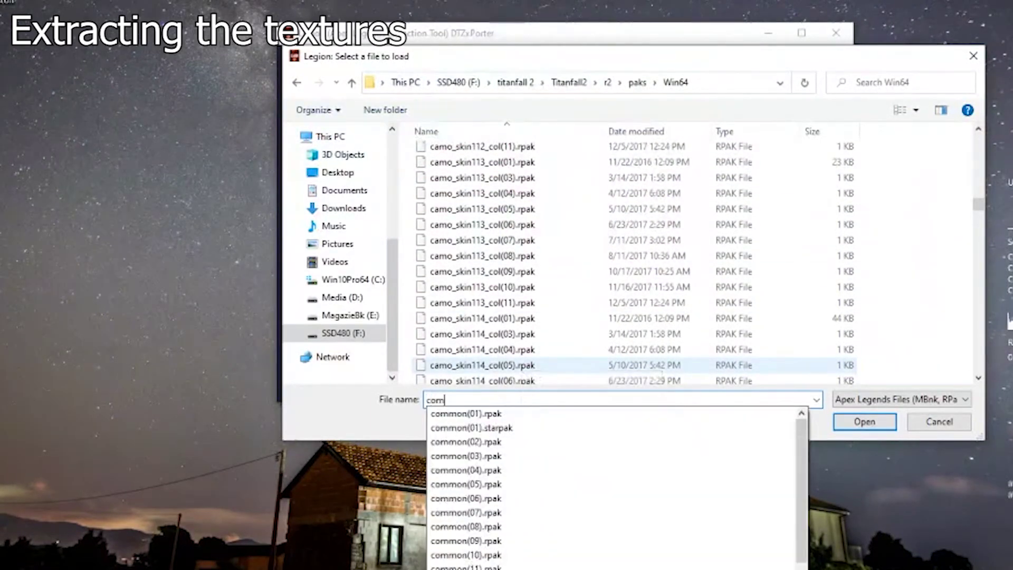
{"action": "type", "text": "mon.rpak"}
{"action": "key", "text": "Return"}
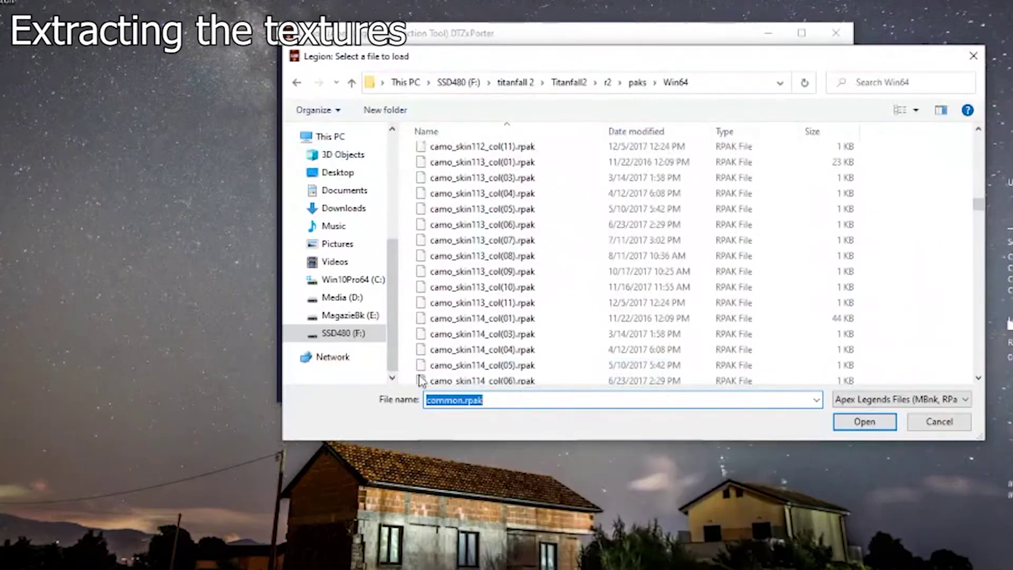
{"action": "scroll", "coordinate": [420, 380], "scroll_direction": "down", "scroll_amount": 17}
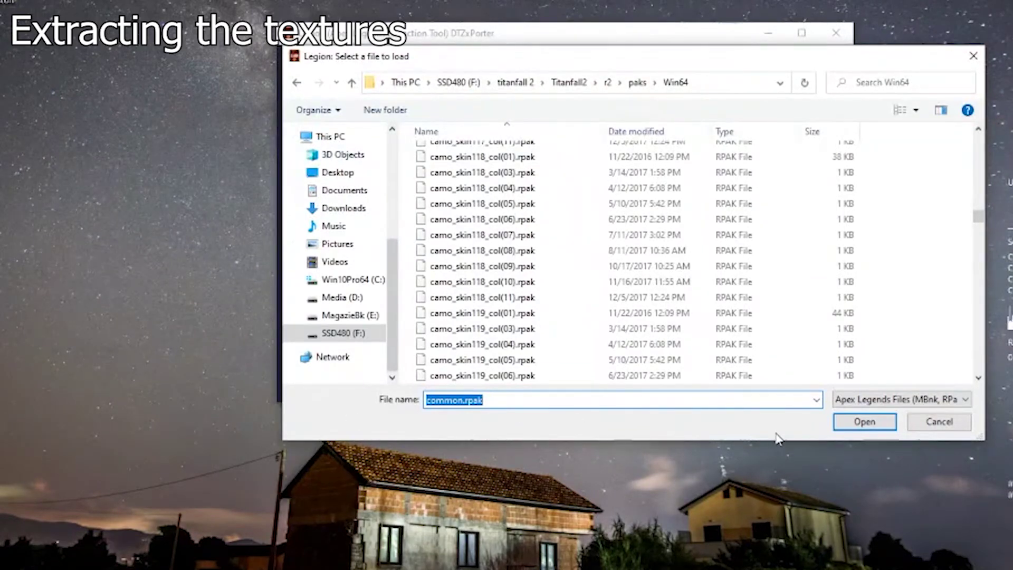
{"action": "left_click", "coordinate": [850, 423]}
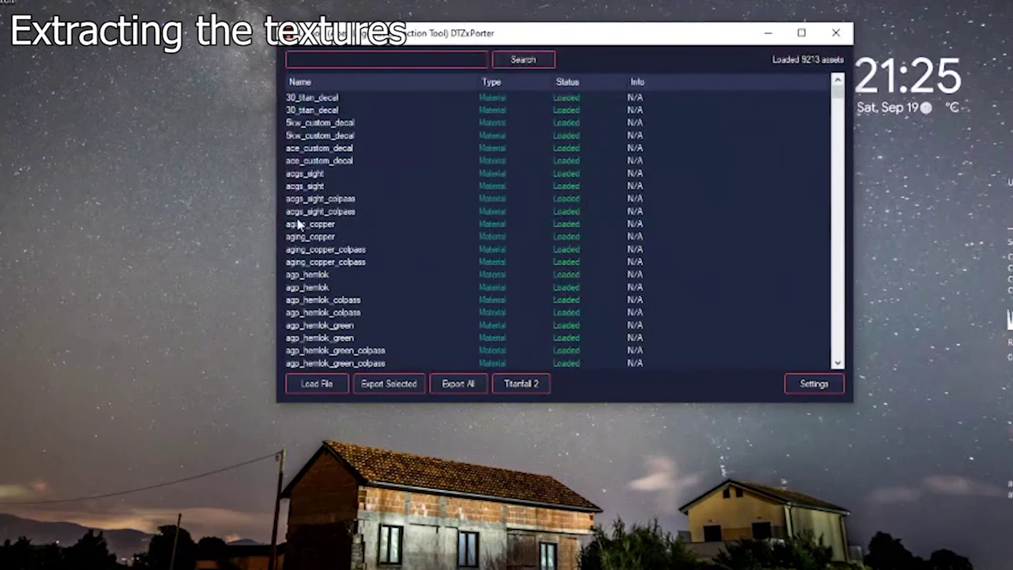
Select alternator_smg in the asset list and move the Legion window lower on the desktop
{"action": "scroll", "coordinate": [337, 206], "scroll_direction": "down", "scroll_amount": 3}
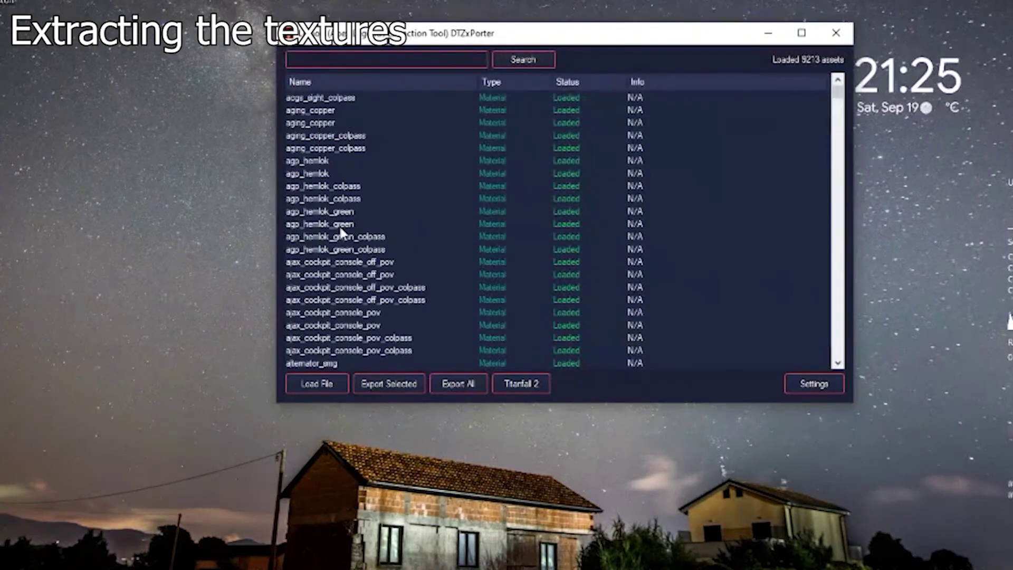
{"action": "scroll", "coordinate": [331, 216], "scroll_direction": "down", "scroll_amount": 5}
{"action": "left_click", "coordinate": [297, 175]}
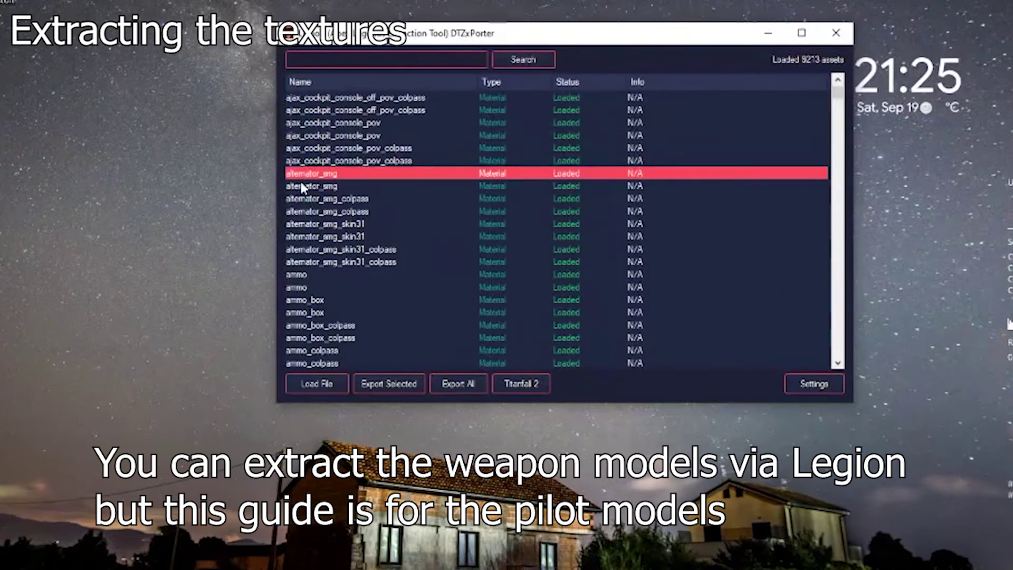
{"action": "left_click_drag", "start_coordinate": [477, 40], "coordinate": [477, 290]}
{"action": "left_click", "coordinate": [515, 232]}
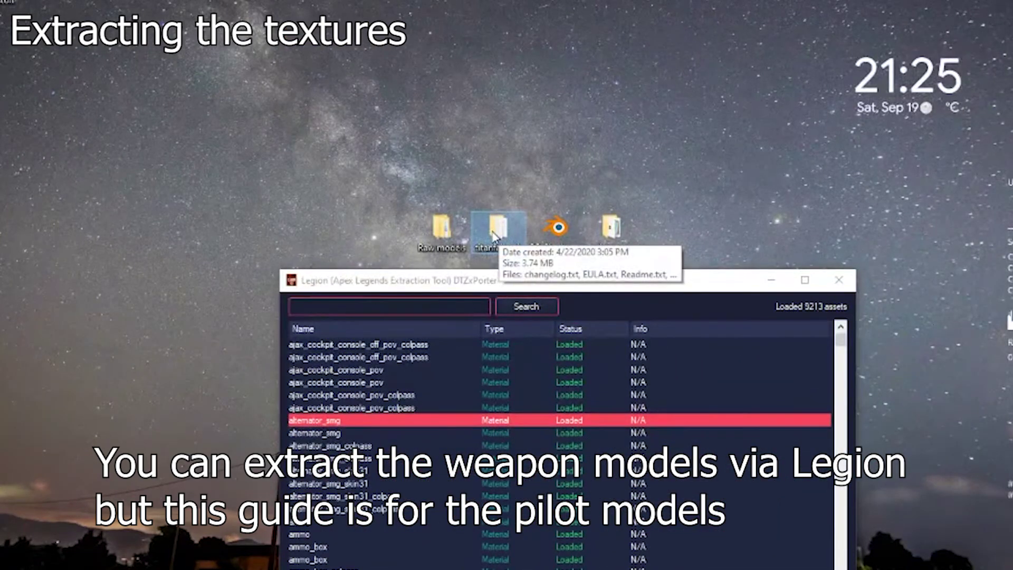
{"action": "left_click_drag", "start_coordinate": [536, 281], "coordinate": [511, 274]}
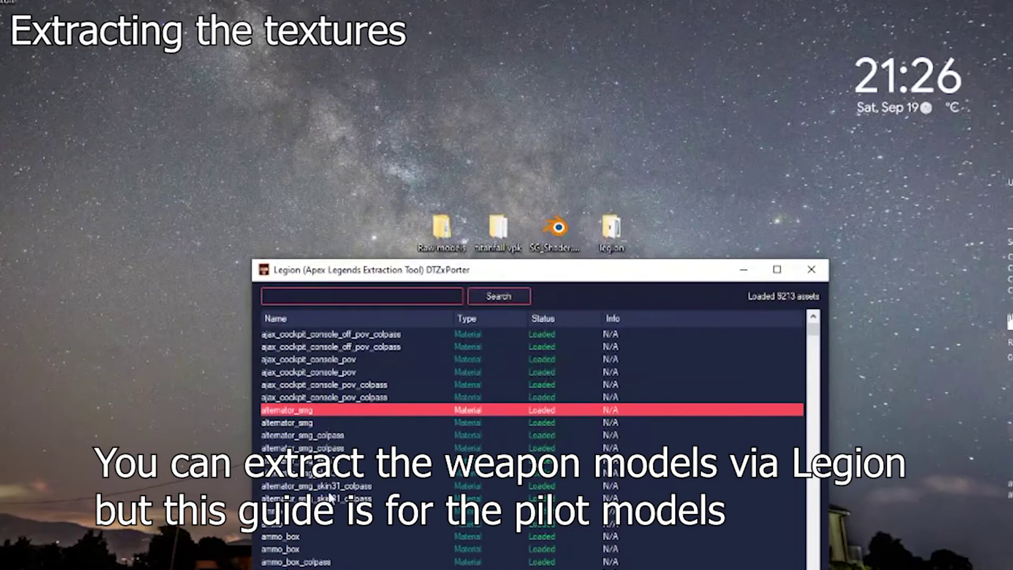
{"action": "scroll", "coordinate": [332, 496], "scroll_direction": "down", "scroll_amount": 11}
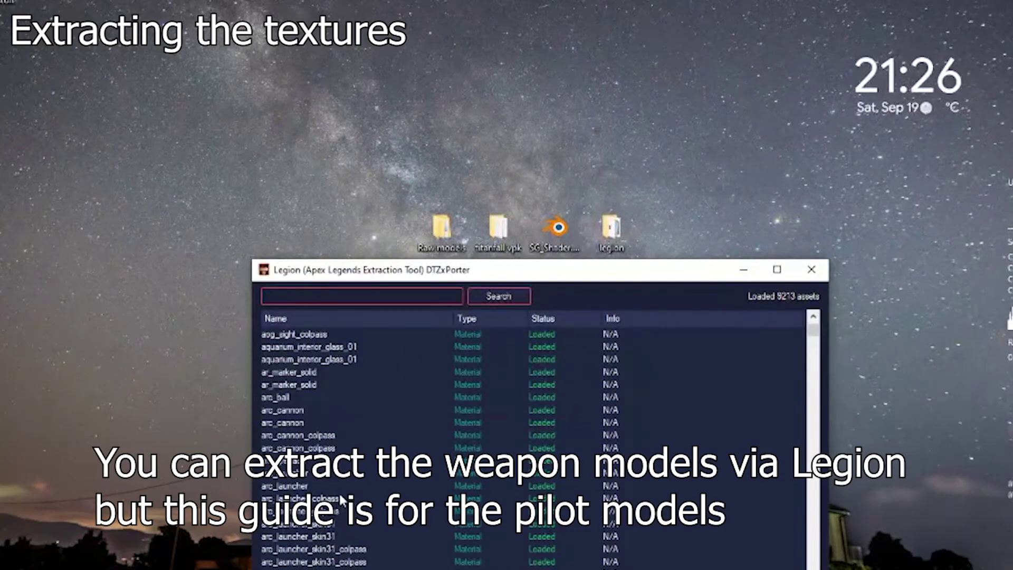
{"action": "scroll", "coordinate": [342, 498], "scroll_direction": "down", "scroll_amount": 1}
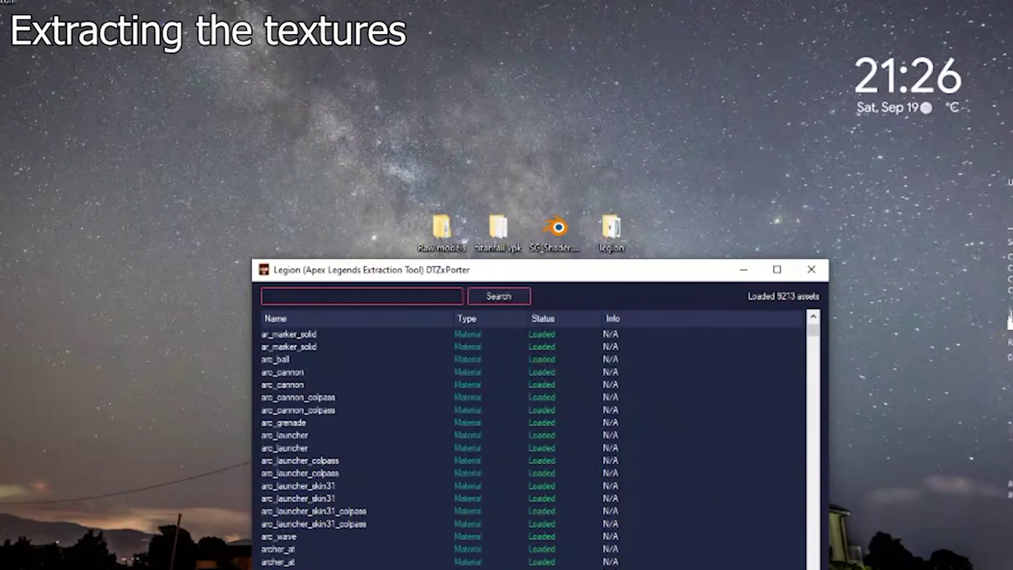
{"action": "mouse_move", "coordinate": [539, 272]}
{"action": "left_mouse_down"}
{"action": "mouse_move", "coordinate": [574, 277]}
{"action": "mouse_move", "coordinate": [544, 278]}
{"action": "left_mouse_up"}
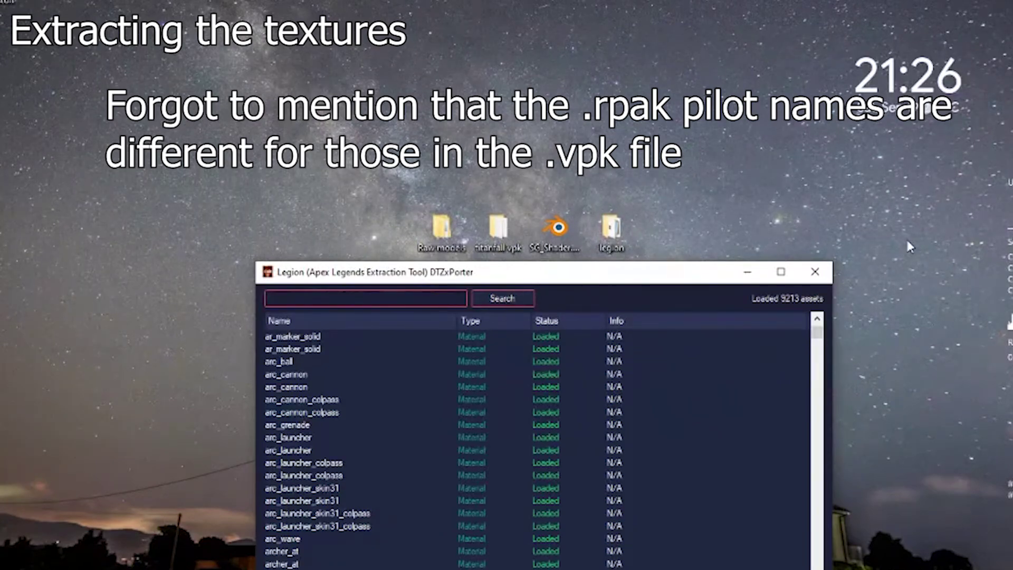
Search the Legion assets for 'pilot' and scroll the results
{"action": "type", "text": "pilot"}
{"action": "key", "text": "Return"}
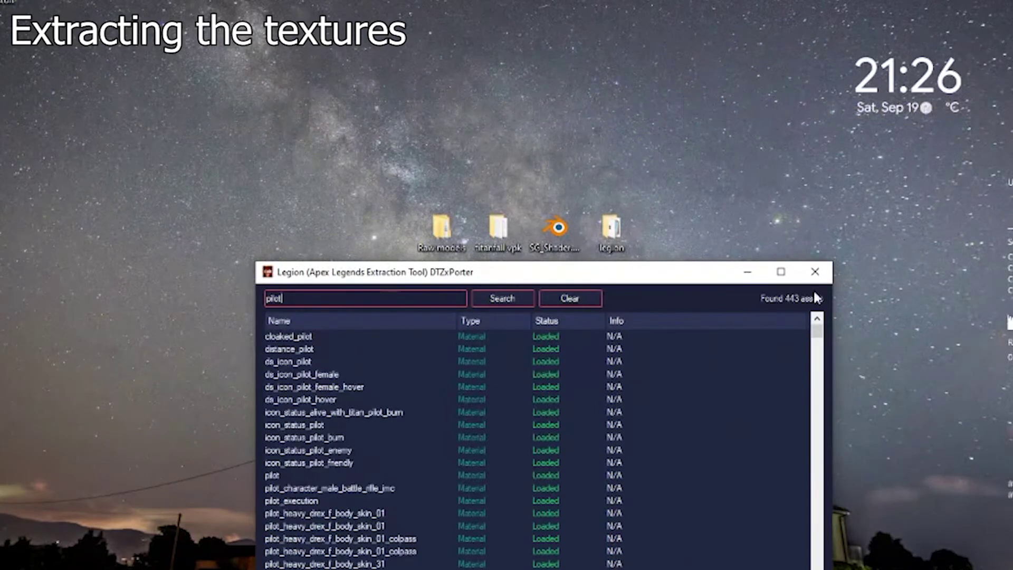
{"action": "scroll", "coordinate": [538, 394], "scroll_direction": "down", "scroll_amount": 12}
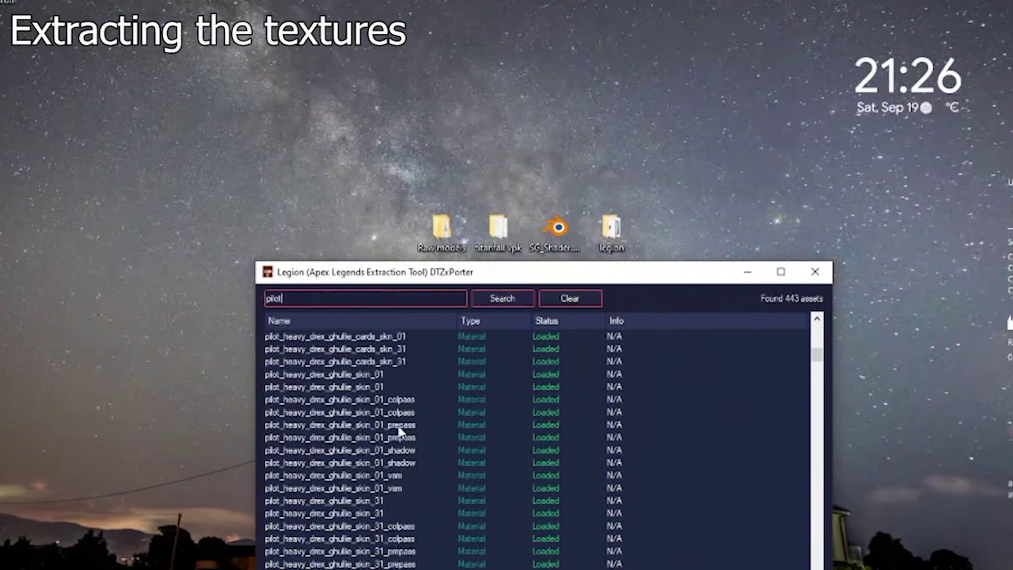
{"action": "scroll", "coordinate": [399, 431], "scroll_direction": "down", "scroll_amount": 10}
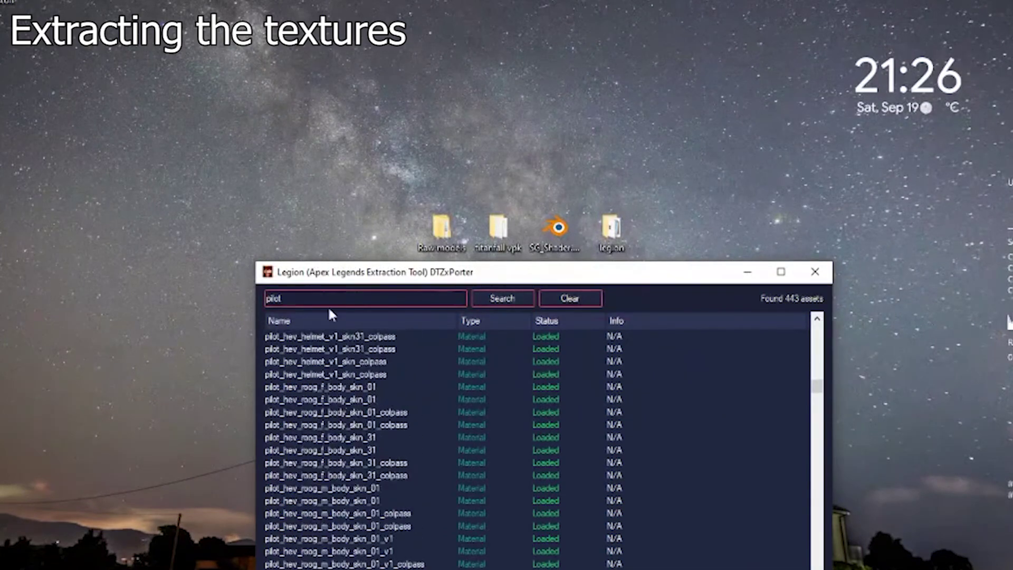
Search for 'ged' to list 114 materials and enlarge the window up and left
{"action": "type", "text": "ged"}
{"action": "key", "text": "Return"}
{"action": "scroll", "coordinate": [373, 475], "scroll_direction": "down", "scroll_amount": 2}
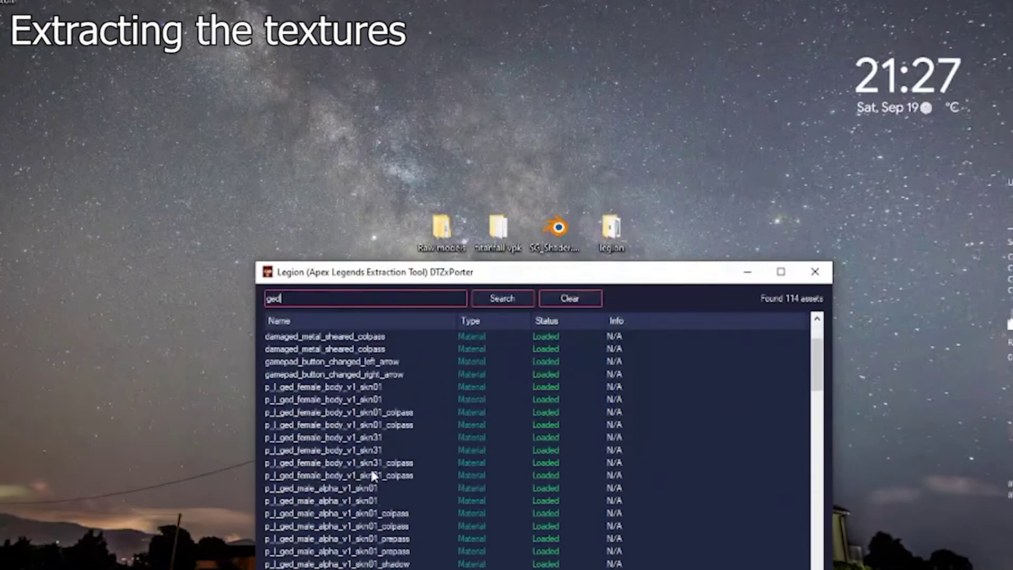
{"action": "scroll", "coordinate": [348, 506], "scroll_direction": "down", "scroll_amount": 9}
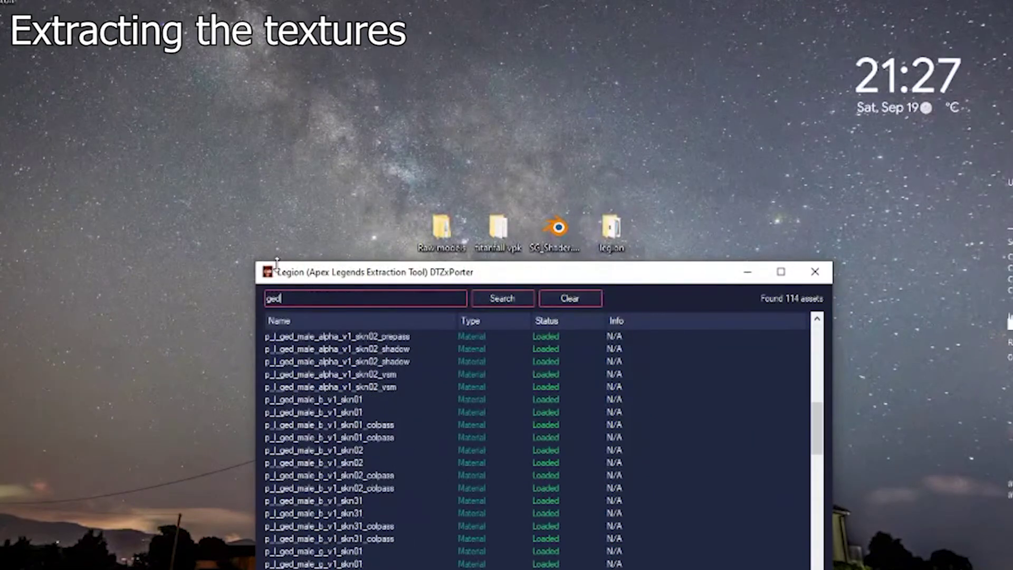
{"action": "left_click_drag", "start_coordinate": [251, 257], "coordinate": [104, 108]}
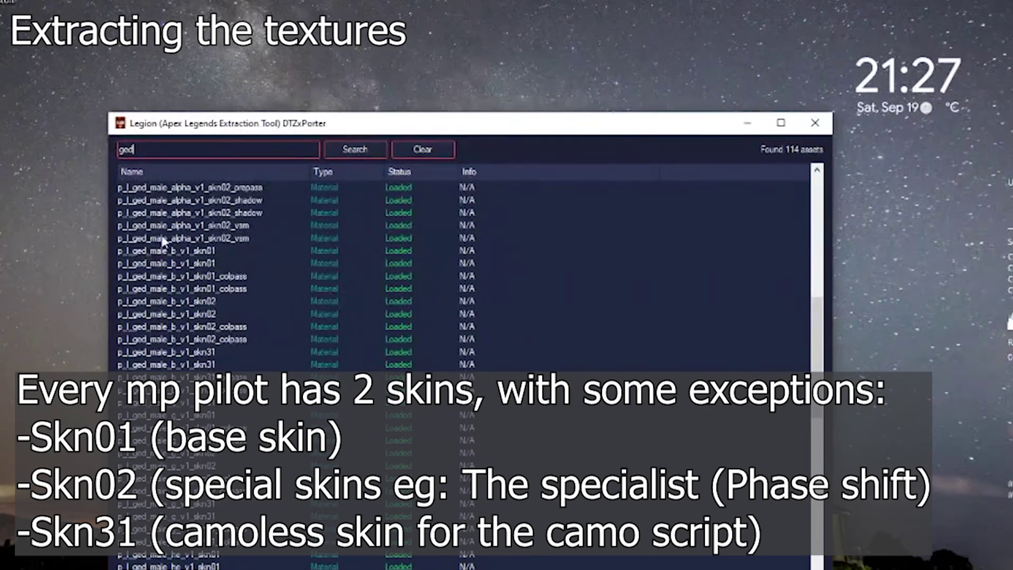
{"action": "left_click", "coordinate": [142, 252]}
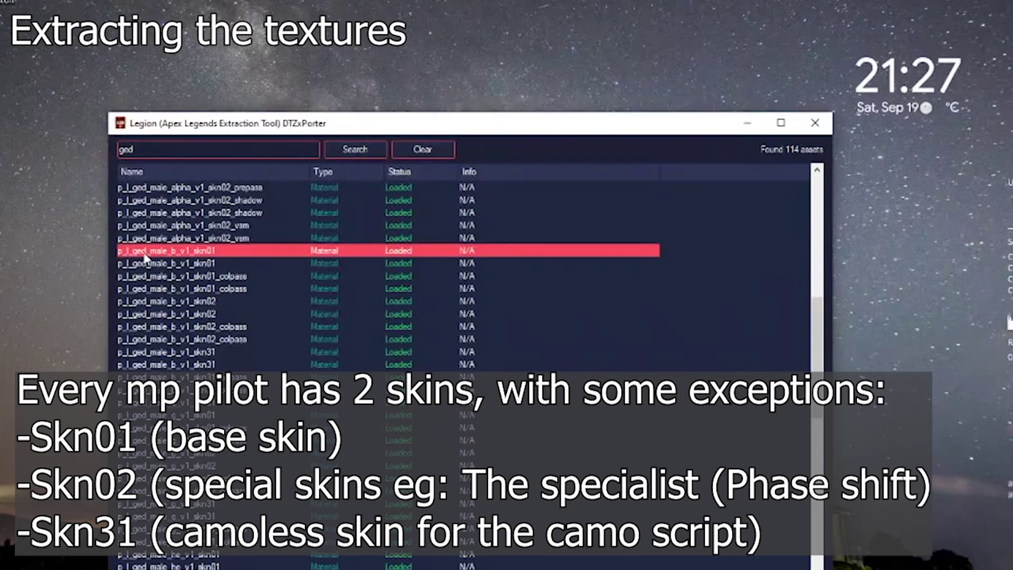
{"action": "left_click", "coordinate": [182, 263]}
{"action": "left_click", "coordinate": [174, 301]}
{"action": "left_click", "coordinate": [178, 314]}
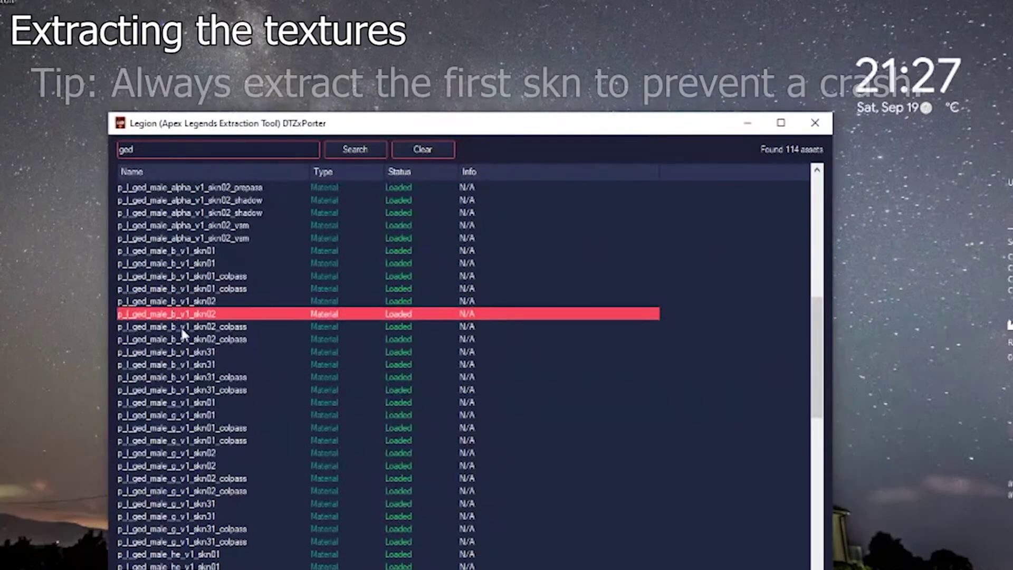
{"action": "left_click", "coordinate": [184, 364]}
{"action": "left_click", "coordinate": [251, 438]}
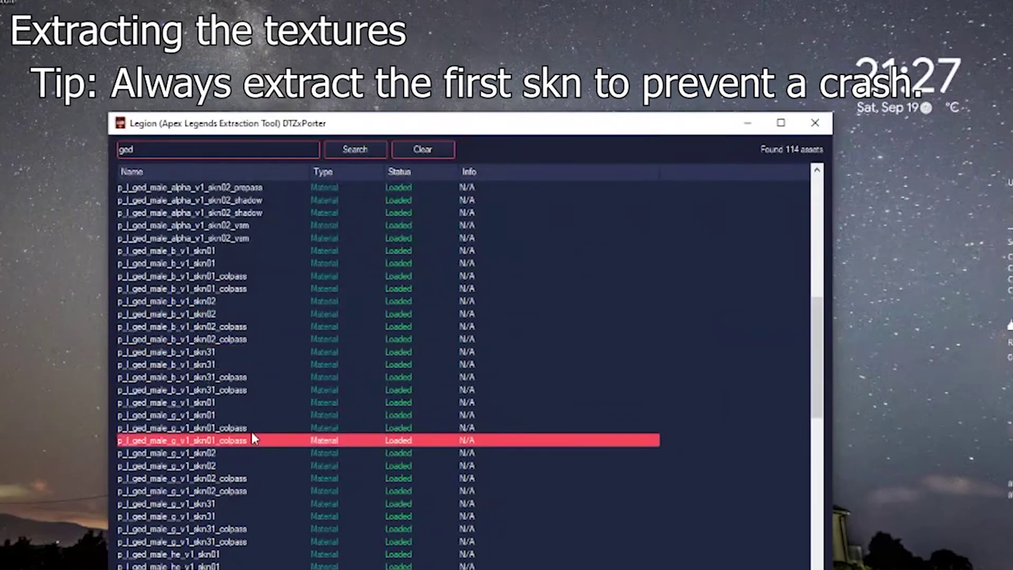
{"action": "left_click", "coordinate": [279, 301]}
{"action": "left_click", "coordinate": [285, 263]}
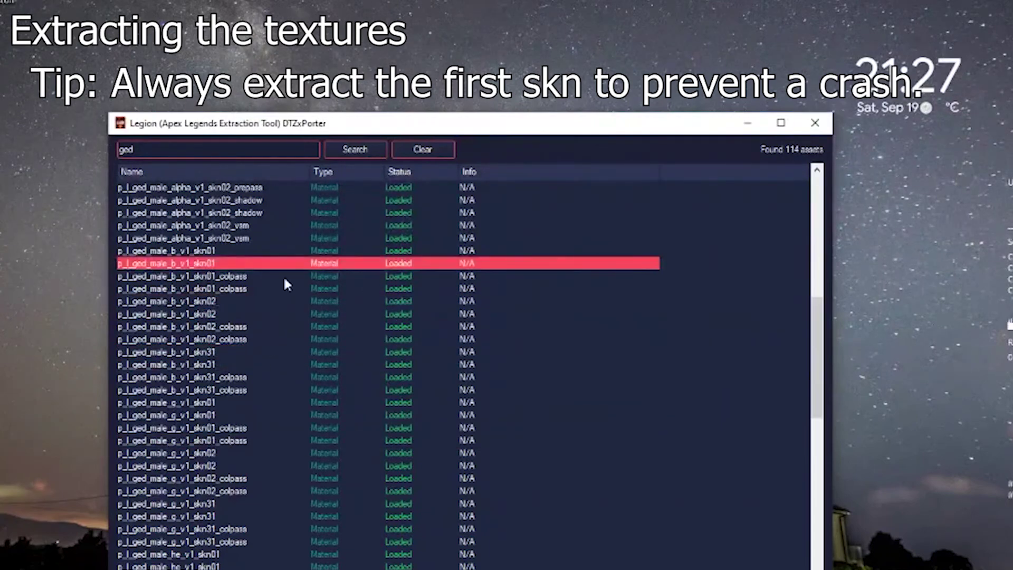
{"action": "left_click", "coordinate": [175, 251]}
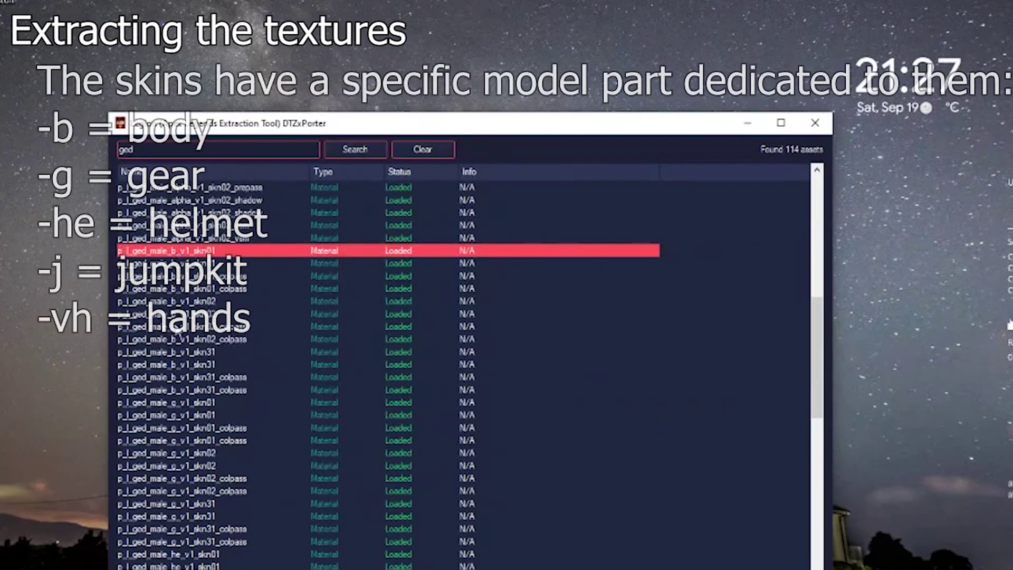
{"action": "left_click", "coordinate": [178, 415]}
{"action": "scroll", "coordinate": [475, 496], "scroll_direction": "down", "scroll_amount": 1}
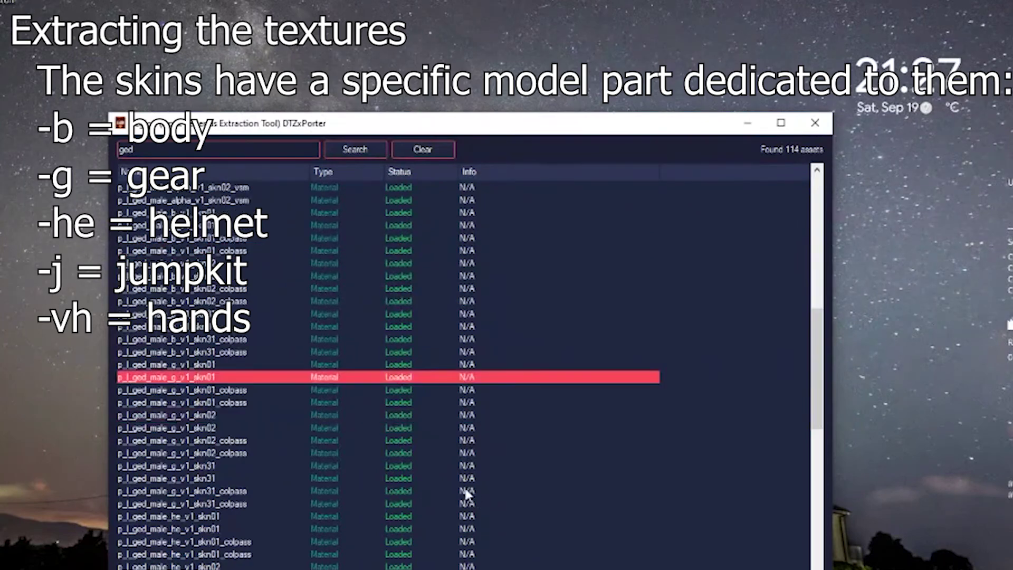
{"action": "left_click", "coordinate": [209, 517]}
{"action": "scroll", "coordinate": [427, 480], "scroll_direction": "down", "scroll_amount": 1}
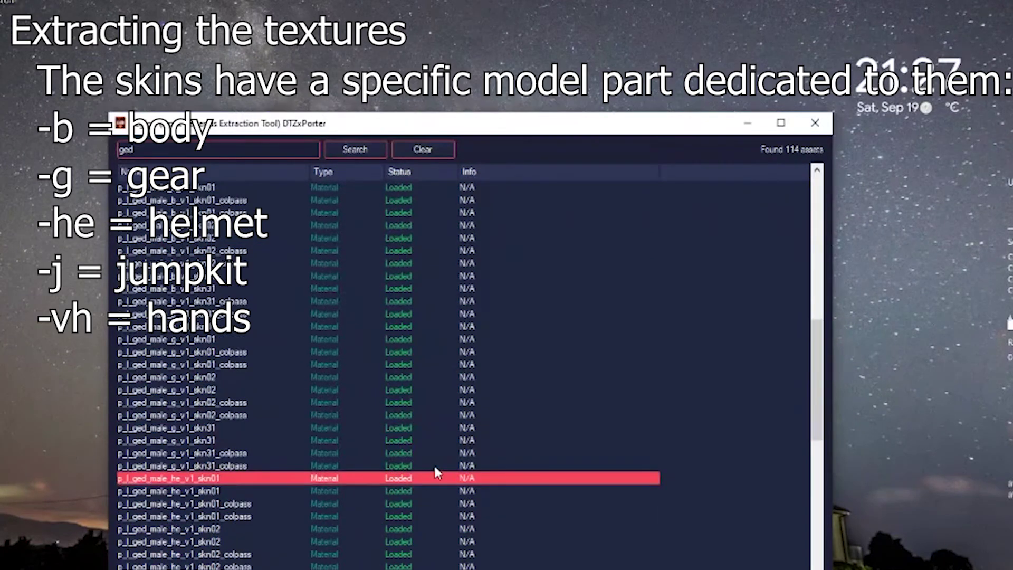
{"action": "scroll", "coordinate": [435, 467], "scroll_direction": "down", "scroll_amount": 1}
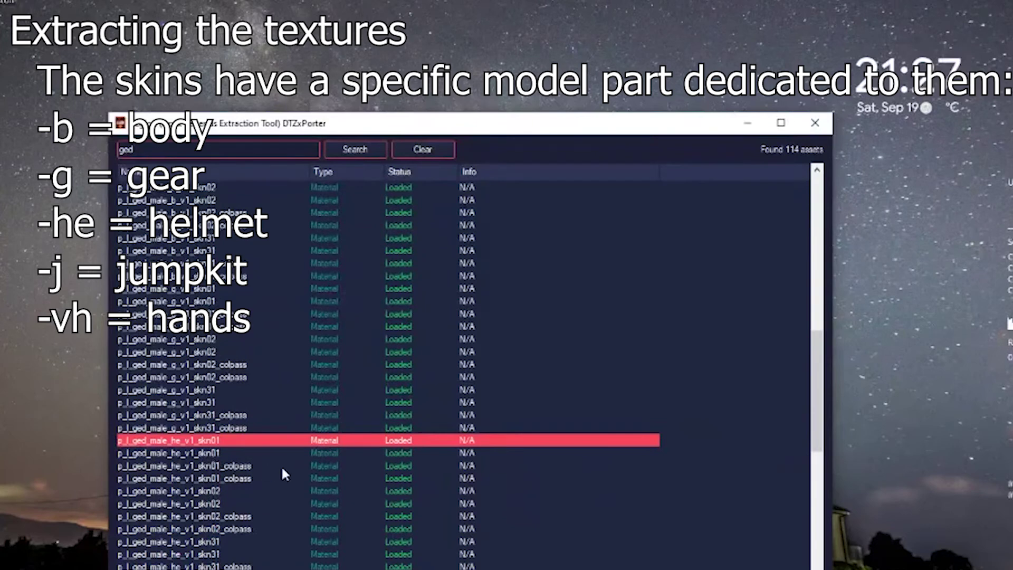
{"action": "scroll", "coordinate": [282, 470], "scroll_direction": "down", "scroll_amount": 2}
{"action": "left_click", "coordinate": [170, 517]}
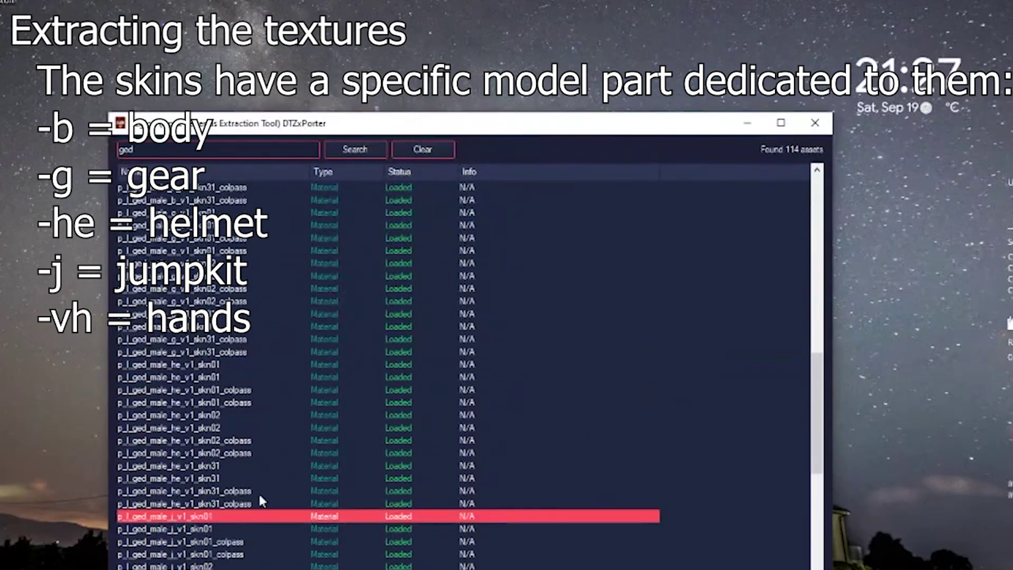
{"action": "scroll", "coordinate": [293, 482], "scroll_direction": "down", "scroll_amount": 6}
{"action": "left_click", "coordinate": [171, 429]}
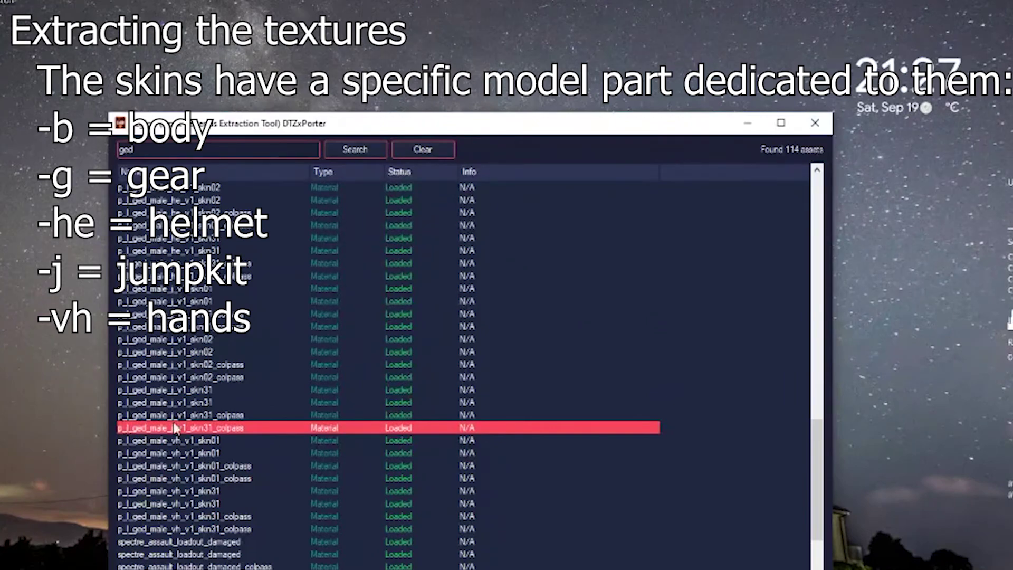
{"action": "left_click", "coordinate": [176, 451]}
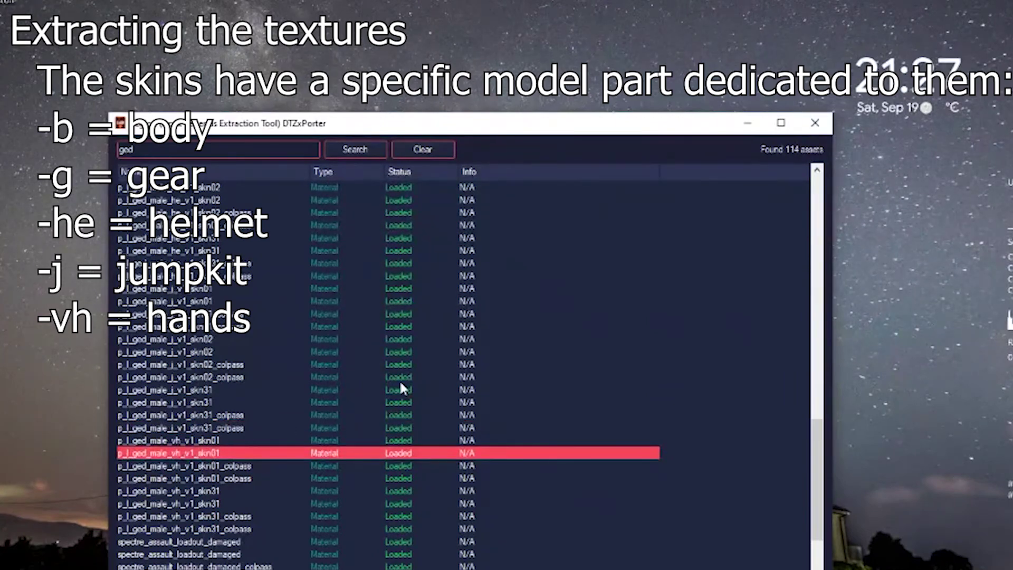
{"action": "scroll", "coordinate": [330, 315], "scroll_direction": "up", "scroll_amount": 15}
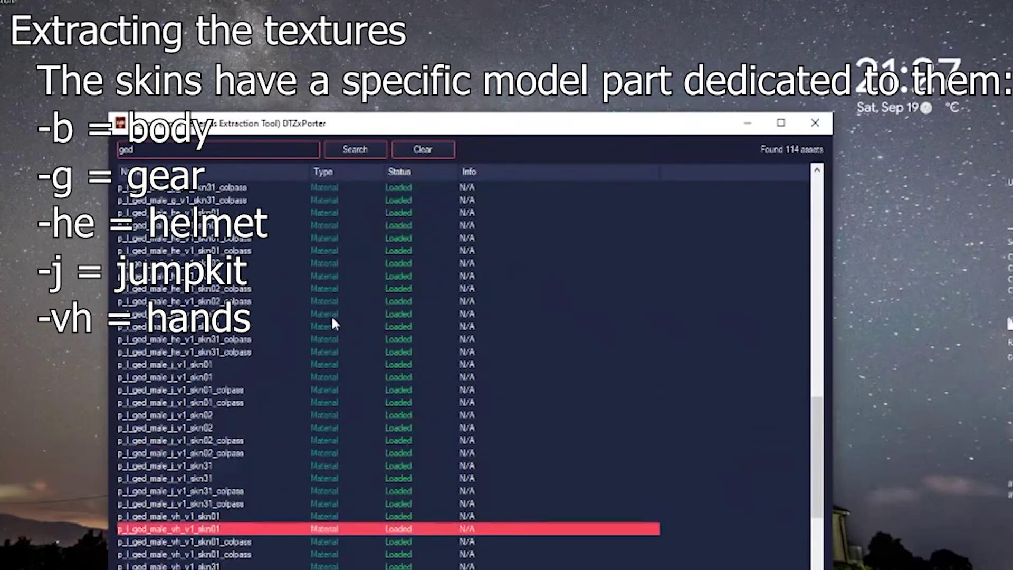
Select the p_l_ged_male body and gear v1_skn01 materials
{"action": "left_click", "coordinate": [203, 368]}
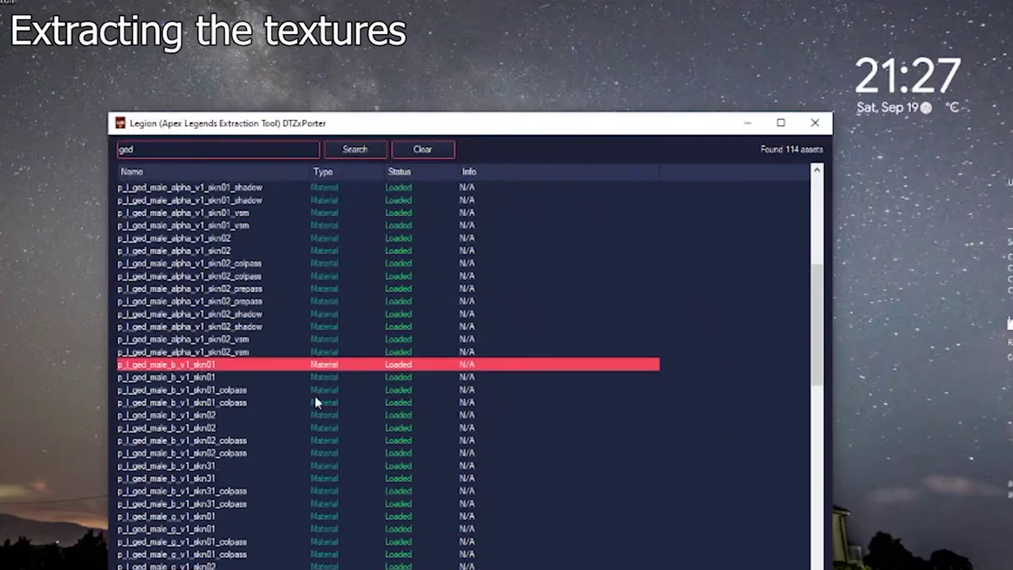
{"action": "scroll", "coordinate": [214, 370], "scroll_direction": "down", "scroll_amount": 1}
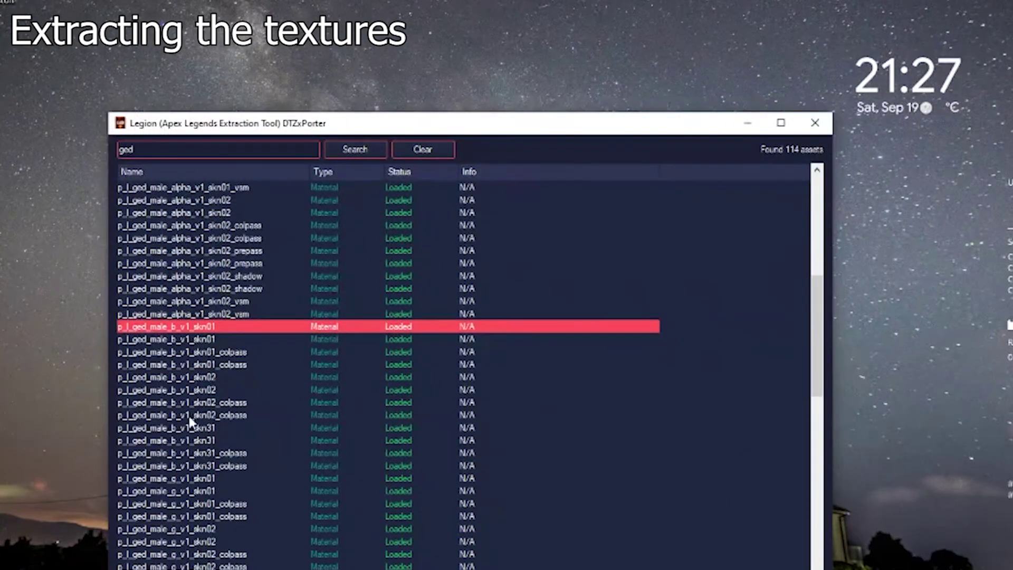
{"action": "left_click", "coordinate": [219, 428]}
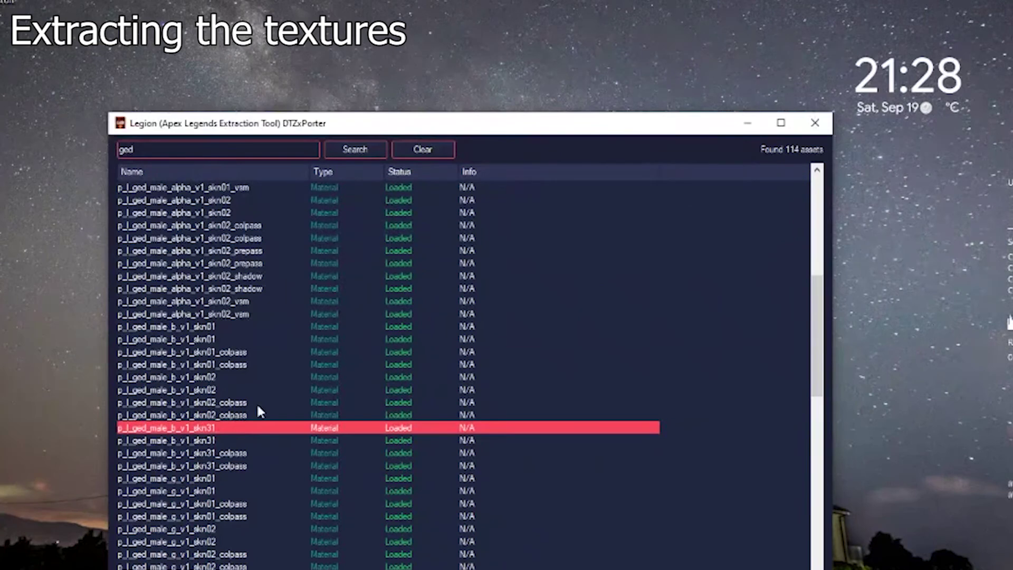
{"action": "left_click", "coordinate": [209, 326]}
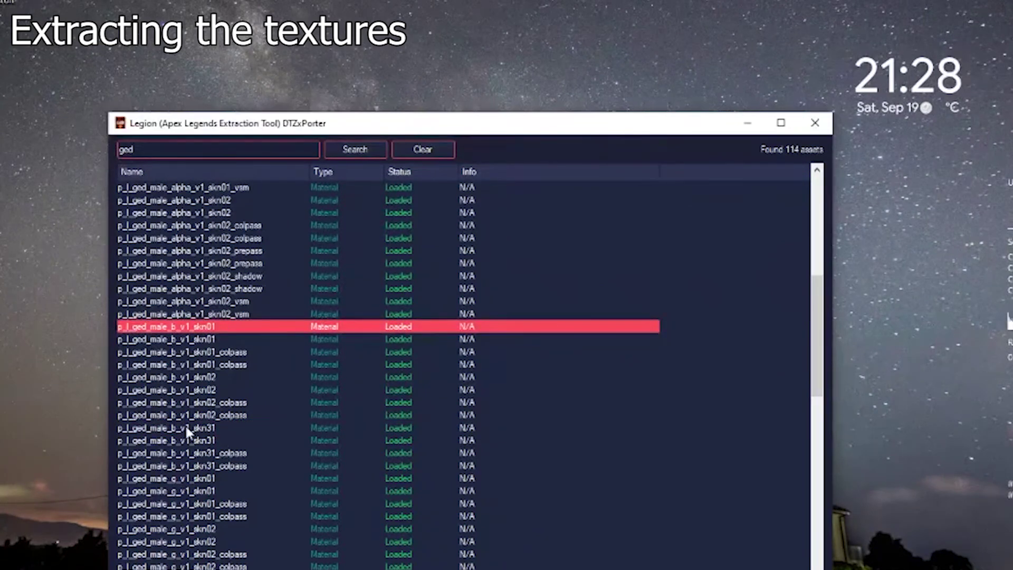
{"action": "left_click", "coordinate": [191, 478], "text": "shift"}
{"action": "left_click", "coordinate": [181, 339]}
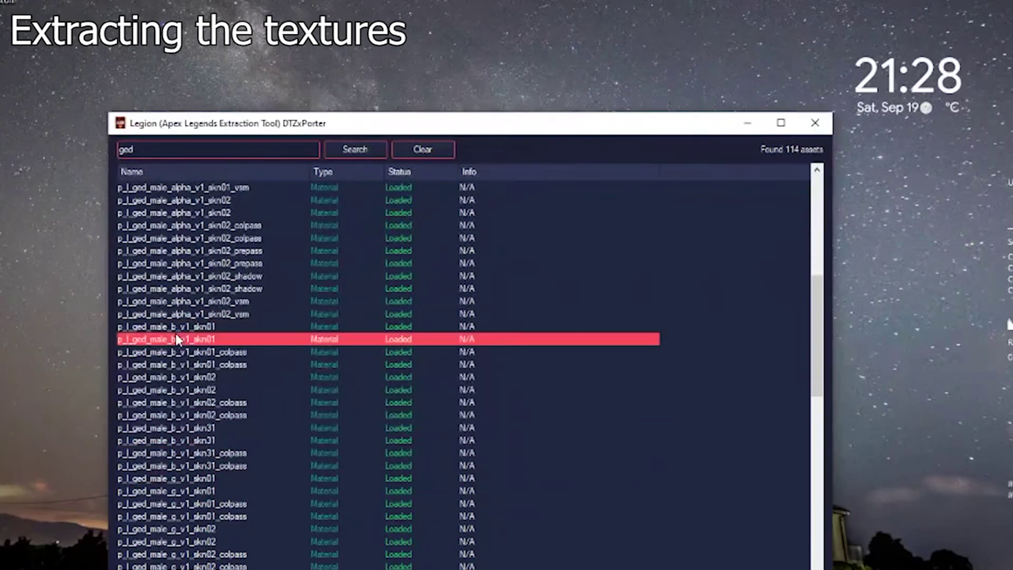
{"action": "left_click", "coordinate": [183, 326]}
{"action": "left_click", "coordinate": [201, 478], "text": "ctrl"}
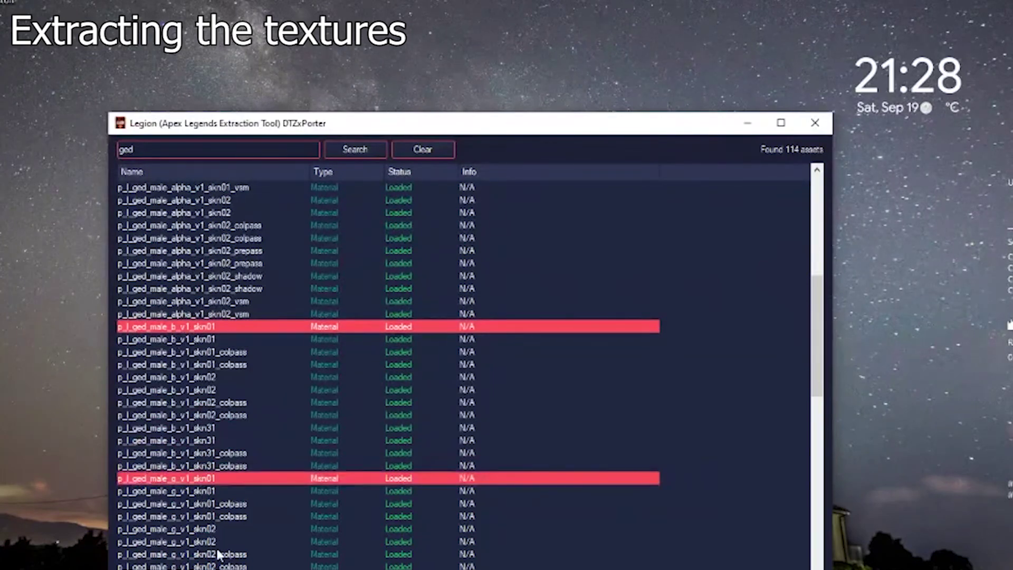
Add the helmet, jumpkit and hands v1_skn01 materials to the selection
{"action": "scroll", "coordinate": [203, 560], "scroll_direction": "down", "scroll_amount": 2}
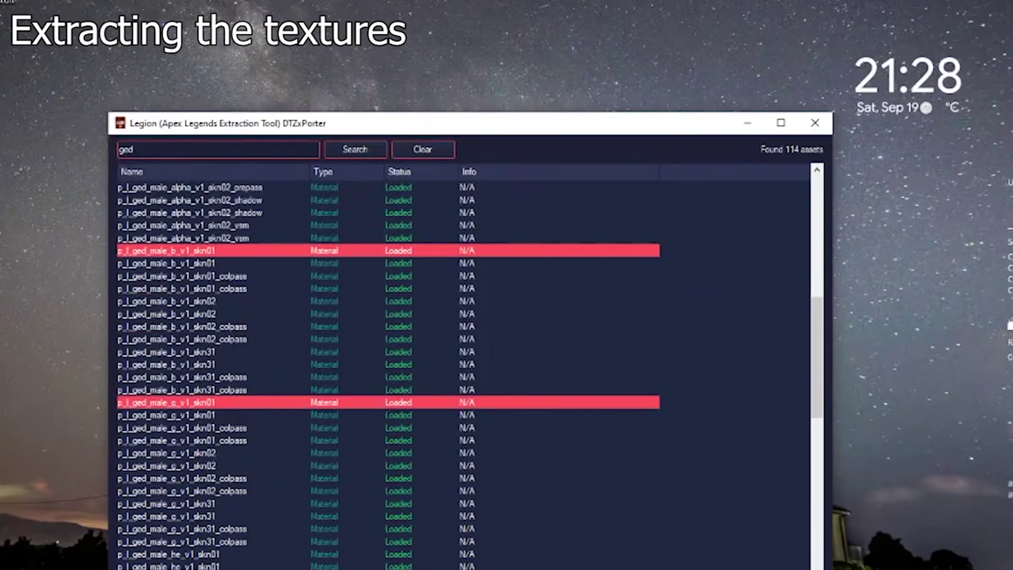
{"action": "left_click", "coordinate": [203, 554], "text": "ctrl"}
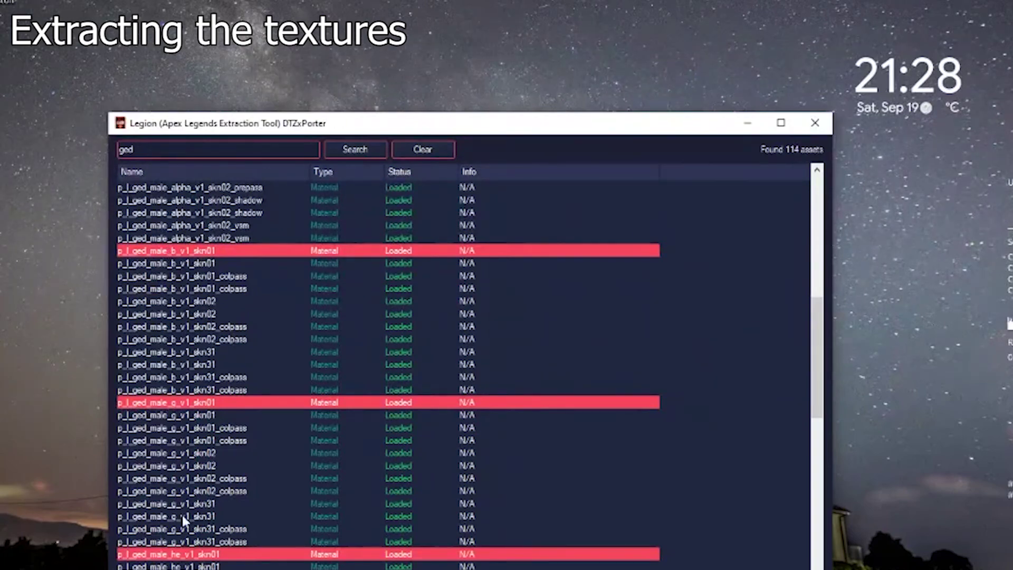
{"action": "scroll", "coordinate": [182, 515], "scroll_direction": "down", "scroll_amount": 5}
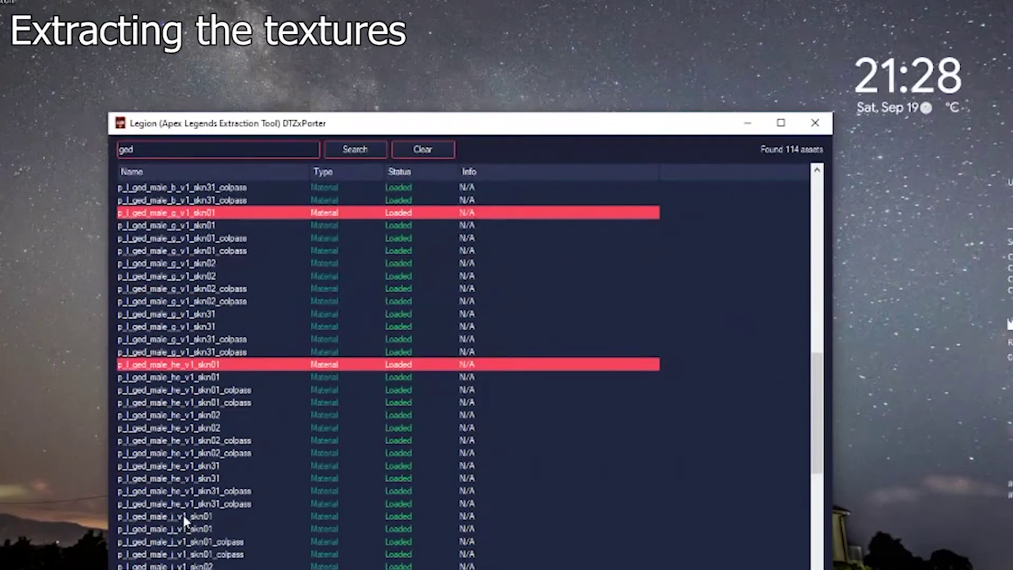
{"action": "left_click", "coordinate": [182, 516], "text": "ctrl"}
{"action": "scroll", "coordinate": [182, 516], "scroll_direction": "down", "scroll_amount": 5}
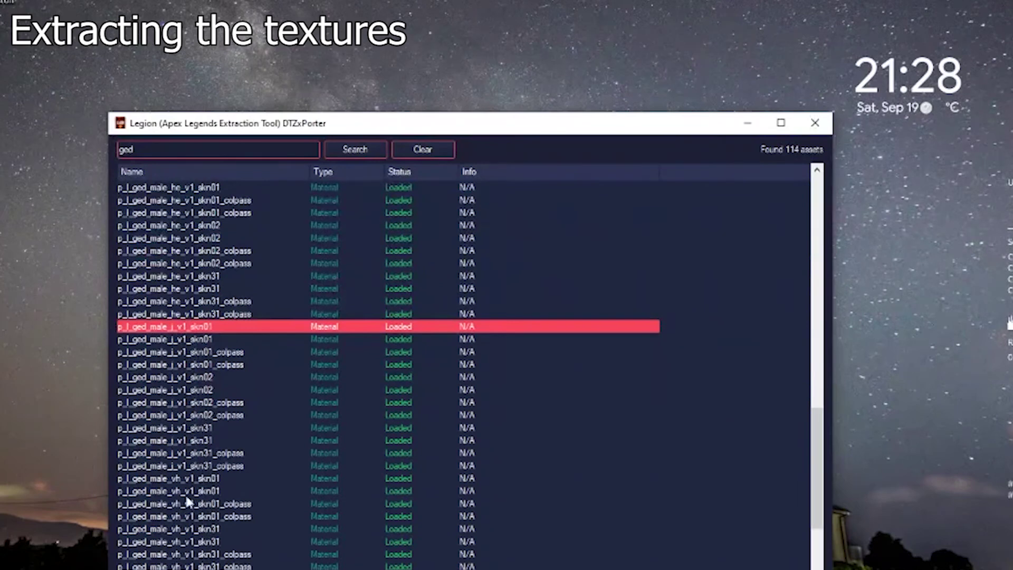
{"action": "left_click", "coordinate": [188, 480], "text": "ctrl"}
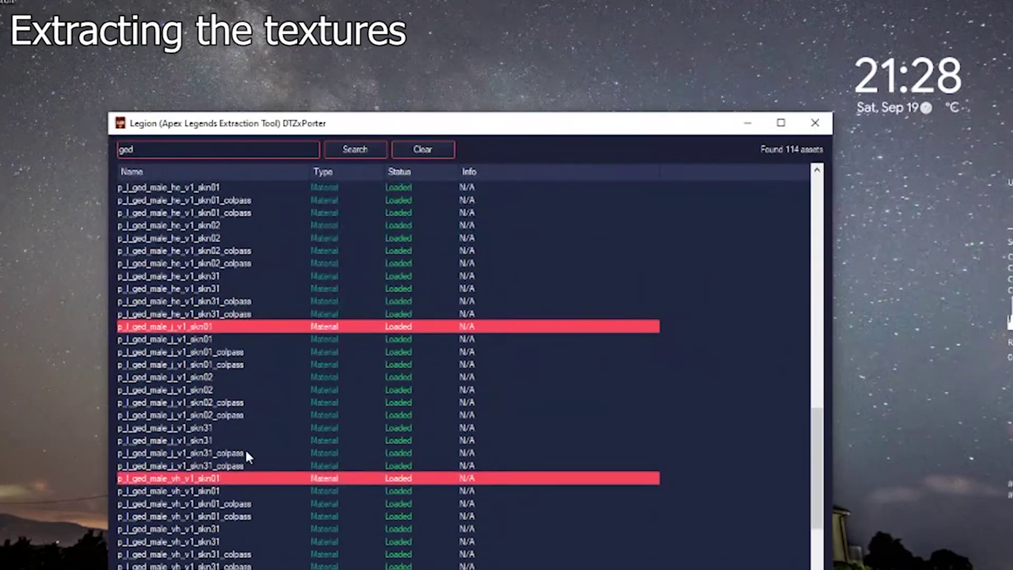
Export the five selected skn01 materials, dismiss Export Complete and clear the selection
{"action": "key", "text": "e"}
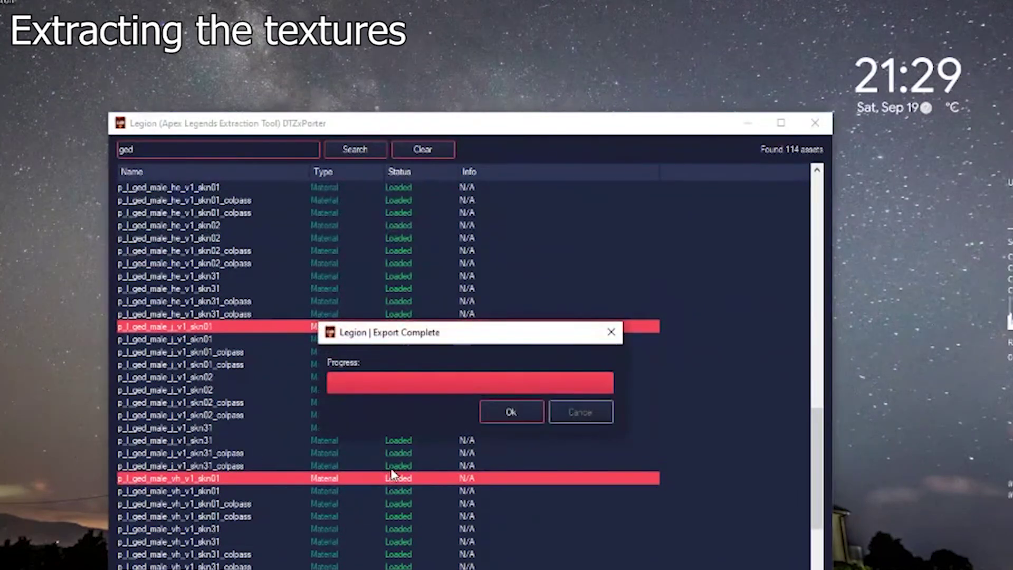
{"action": "left_click_drag", "start_coordinate": [375, 326], "coordinate": [436, 171]}
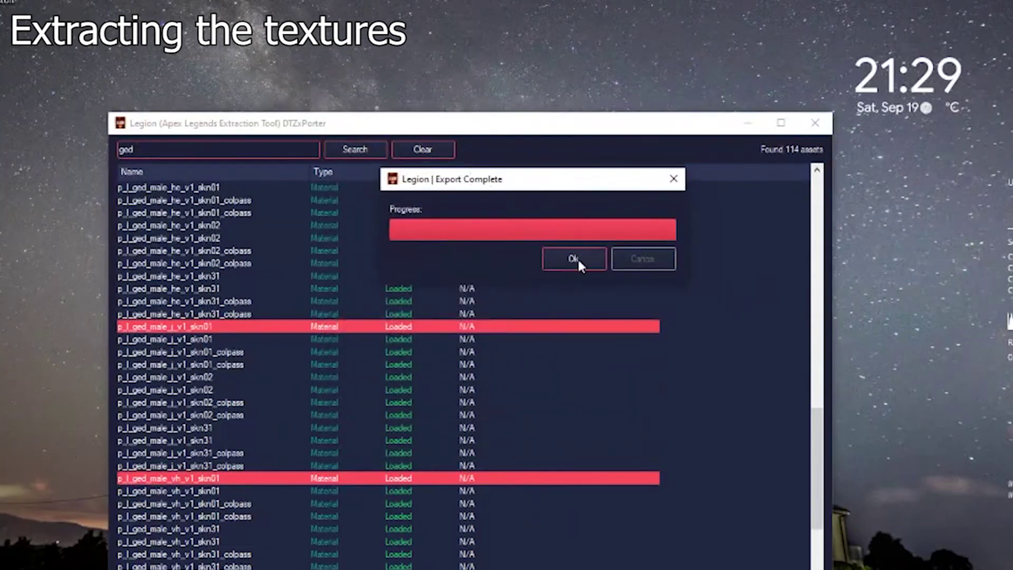
{"action": "left_click", "coordinate": [577, 257]}
{"action": "scroll", "coordinate": [563, 269], "scroll_direction": "up", "scroll_amount": 4}
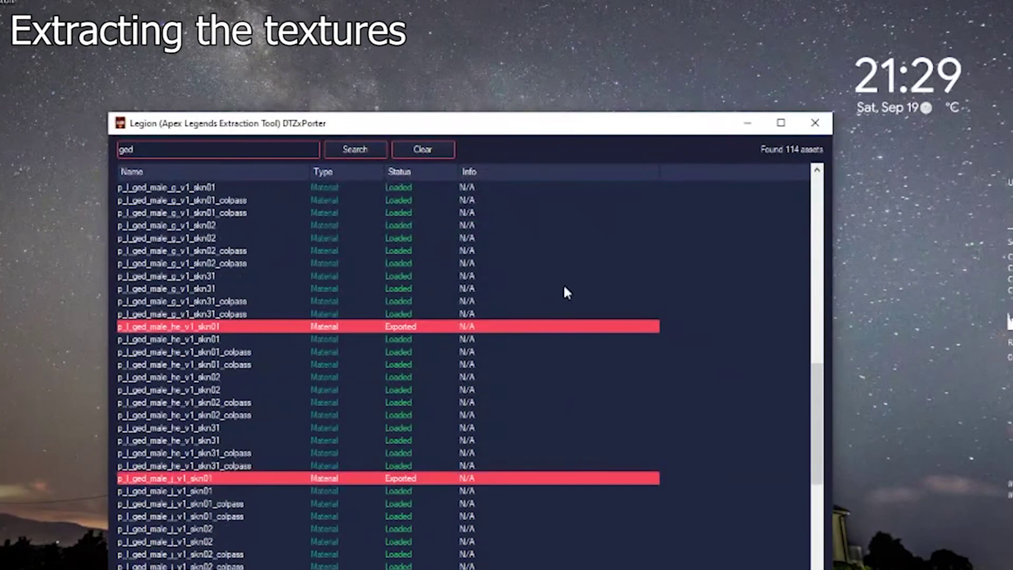
{"action": "scroll", "coordinate": [401, 327], "scroll_direction": "up", "scroll_amount": 4}
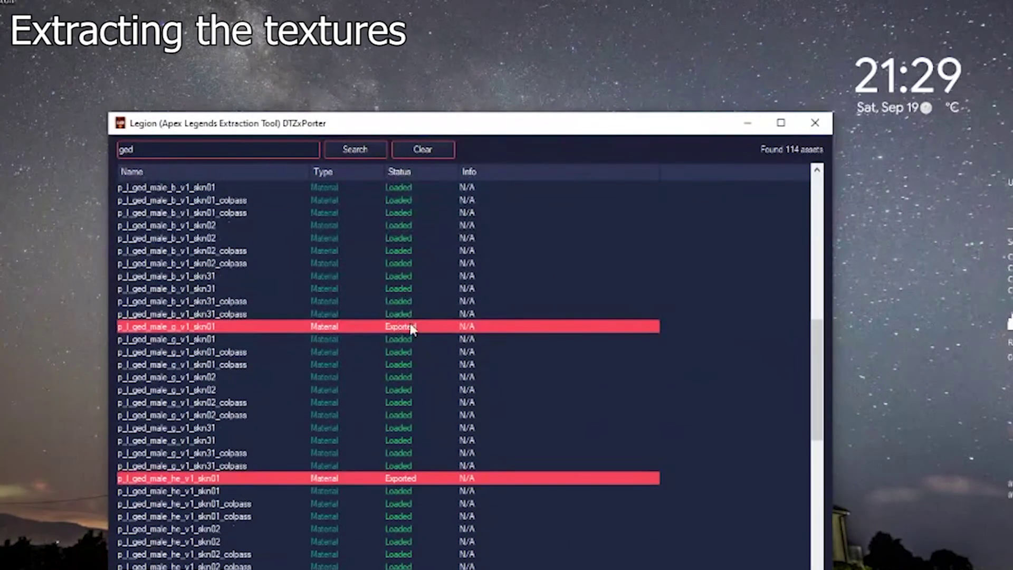
{"action": "left_click", "coordinate": [736, 241]}
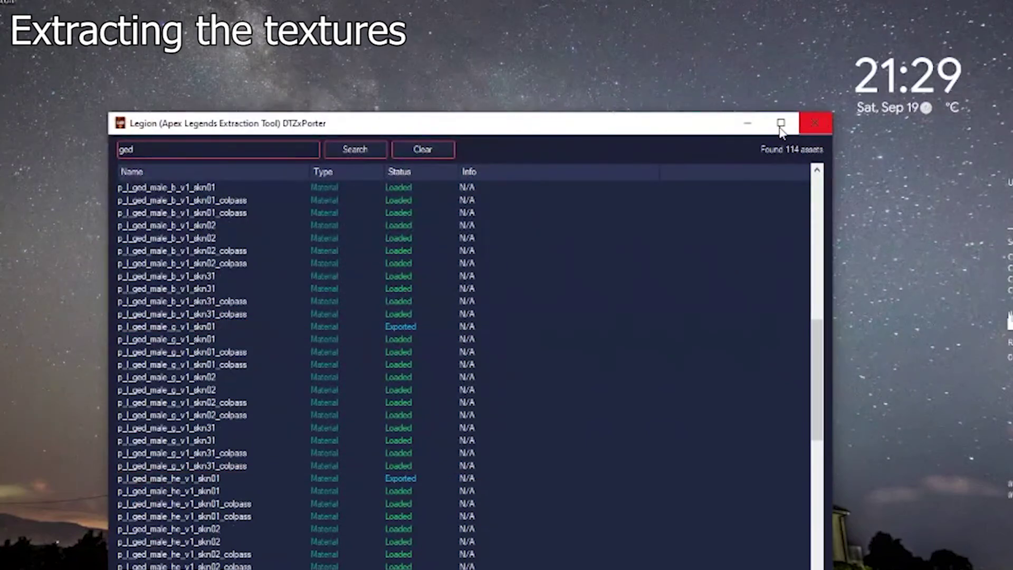
Close Legion, open the legion desktop folder and its exported_files folder
{"action": "left_click", "coordinate": [812, 119]}
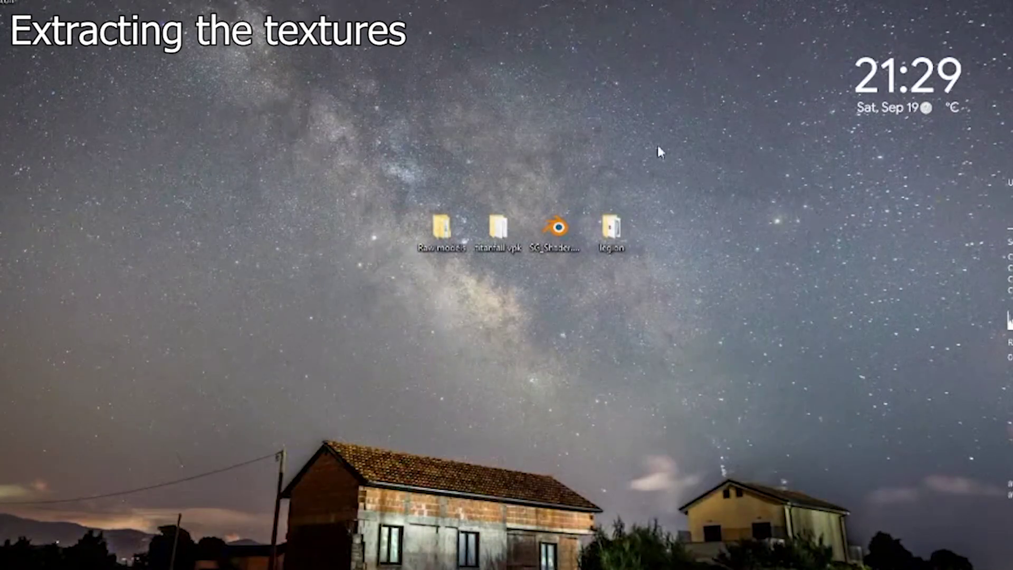
{"action": "double_click", "coordinate": [611, 230]}
{"action": "left_click_drag", "start_coordinate": [748, 44], "coordinate": [365, 37]}
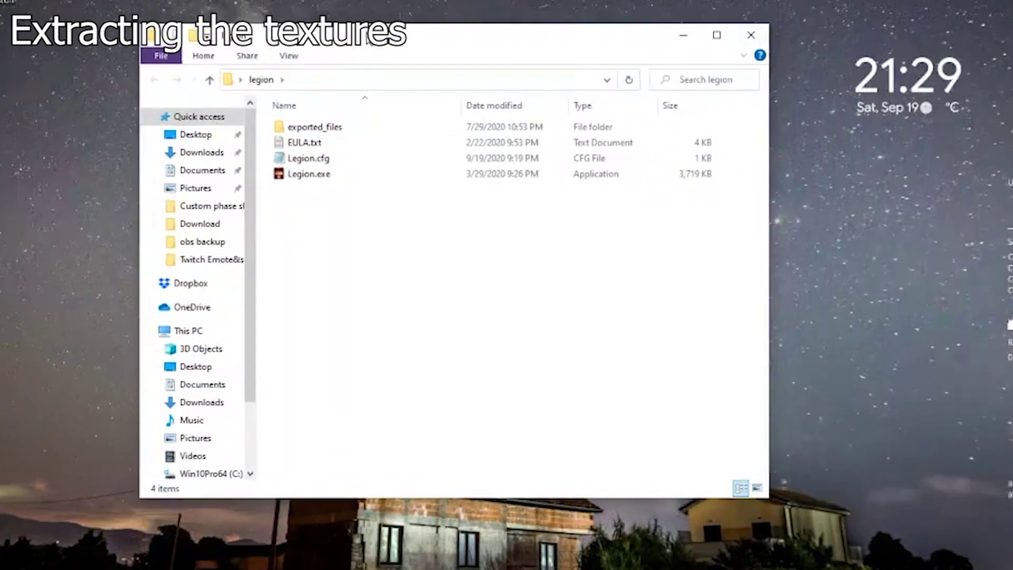
{"action": "double_click", "coordinate": [294, 129]}
Open the materials folder and browse its 98 exported material folders
{"action": "left_click", "coordinate": [312, 161]}
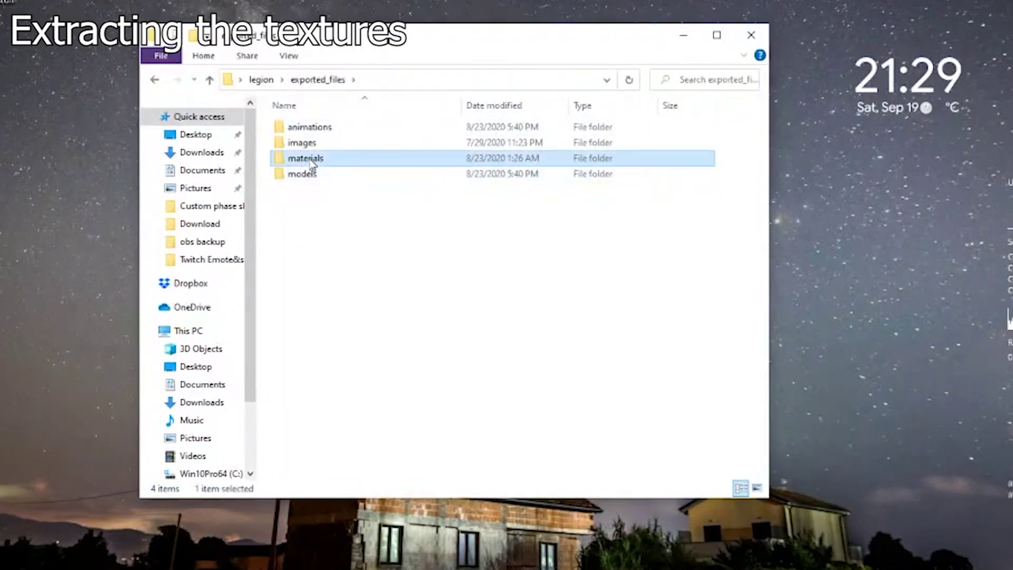
{"action": "double_click", "coordinate": [310, 159]}
{"action": "scroll", "coordinate": [360, 200], "scroll_direction": "down", "scroll_amount": 5}
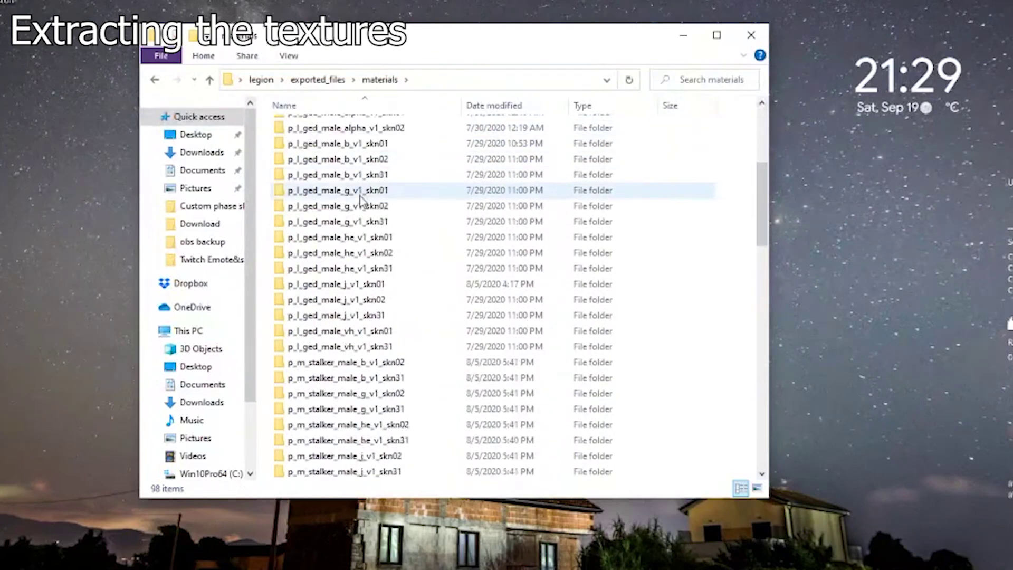
{"action": "scroll", "coordinate": [362, 417], "scroll_direction": "down", "scroll_amount": 15}
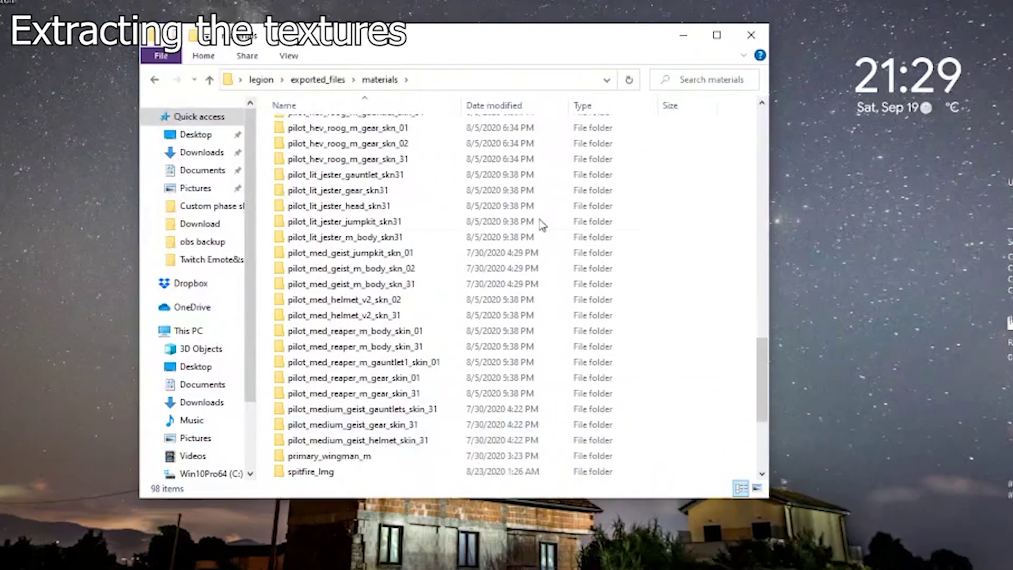
{"action": "scroll", "coordinate": [380, 327], "scroll_direction": "up", "scroll_amount": 13}
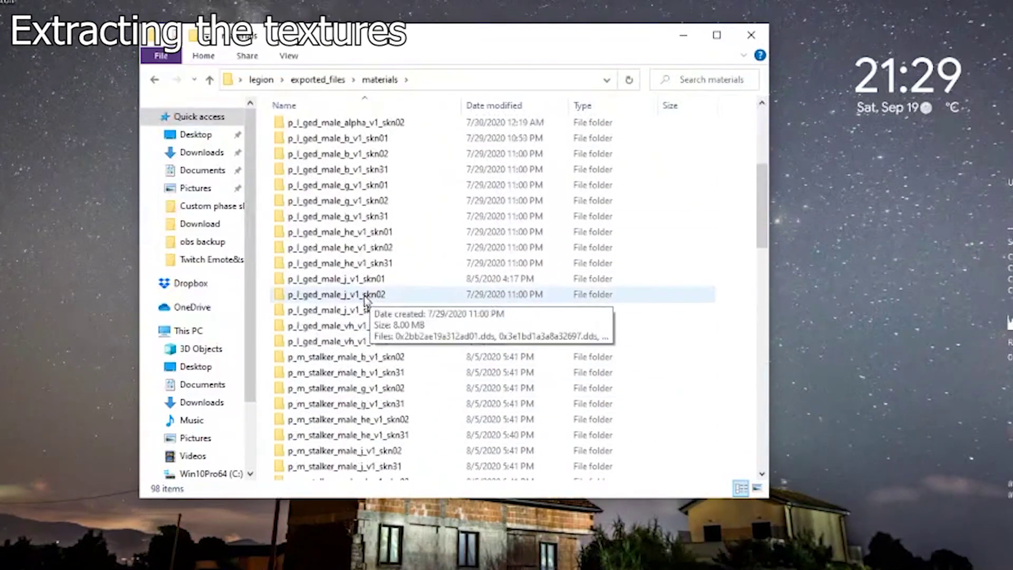
{"action": "scroll", "coordinate": [366, 300], "scroll_direction": "up", "scroll_amount": 5}
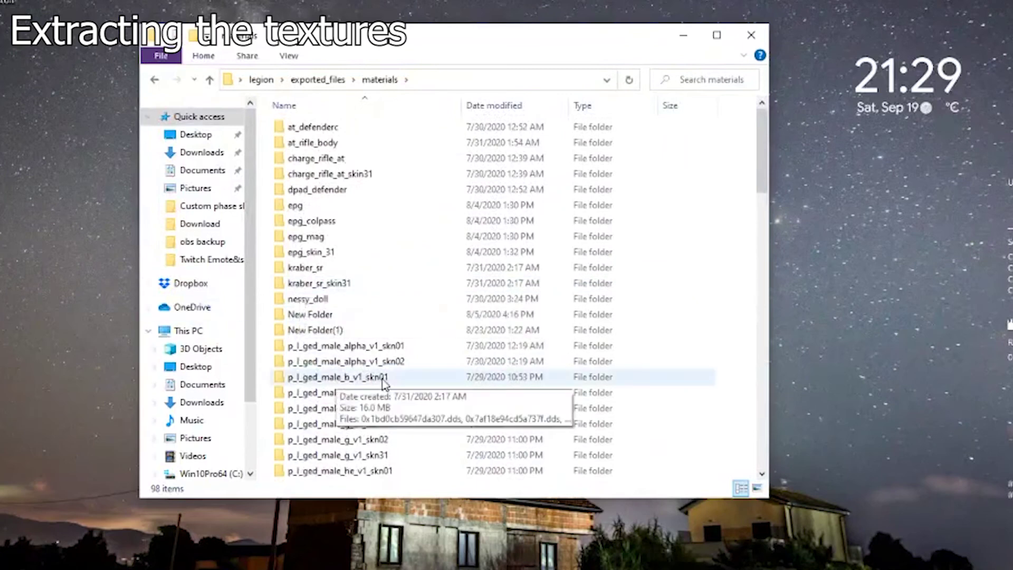
{"action": "left_click", "coordinate": [311, 299]}
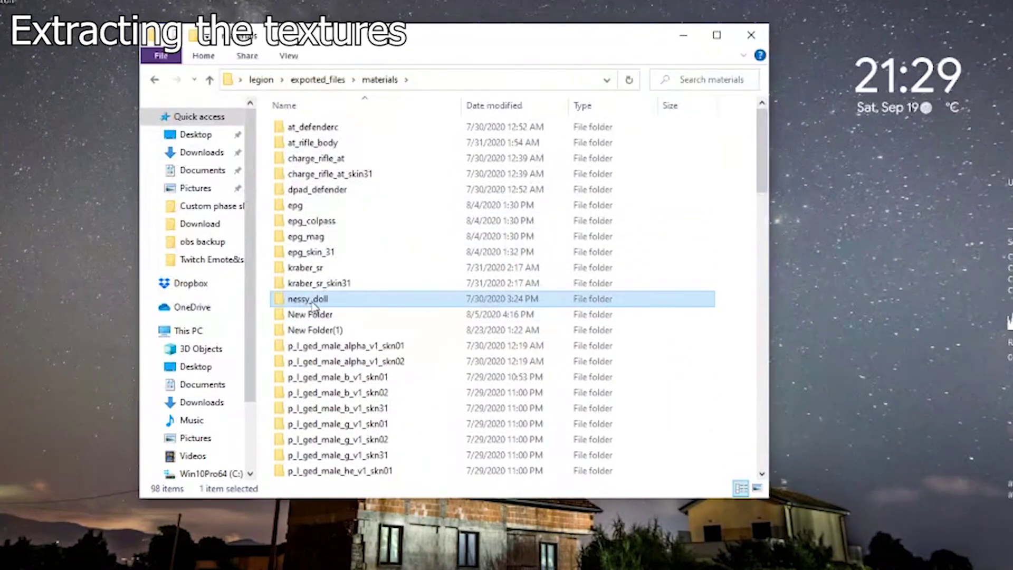